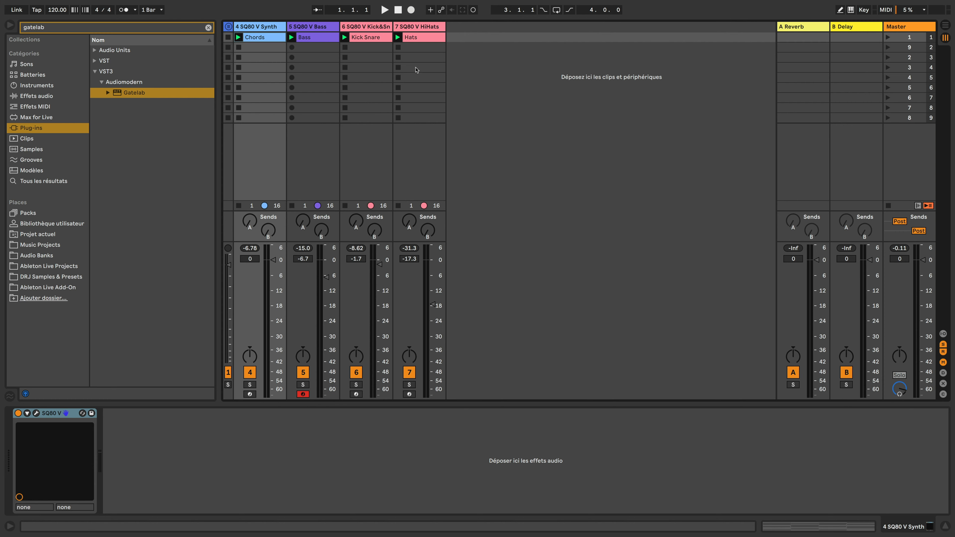
# Play the session and audition the synth, bass, kick-snare and hi-hat tracks in solo one after another.
pyautogui.click(249, 385)
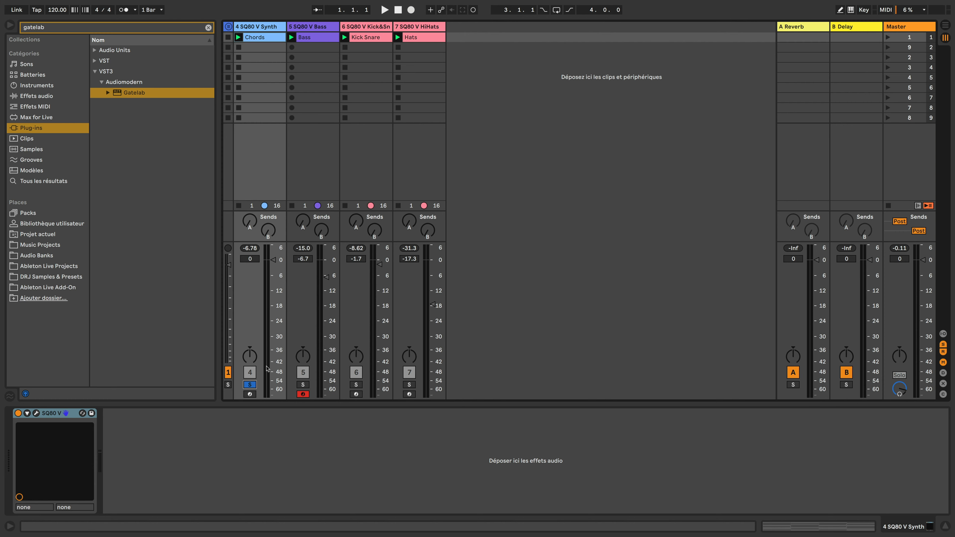
pyautogui.press('space')
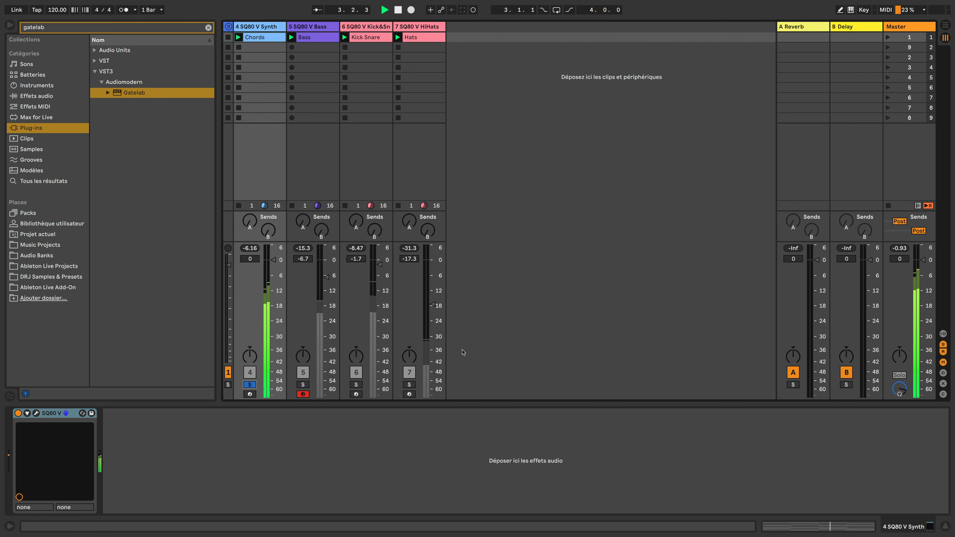
pyautogui.click(302, 384)
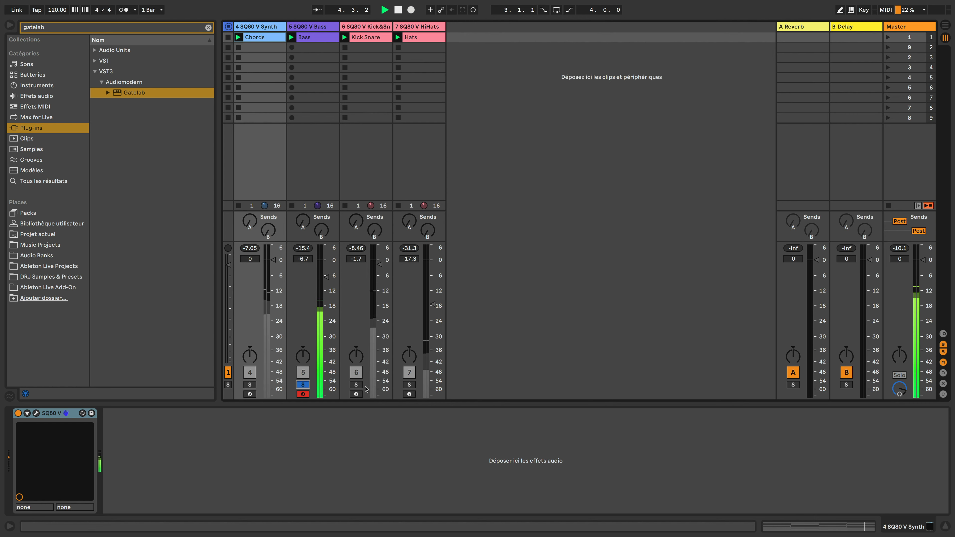
pyautogui.click(356, 384)
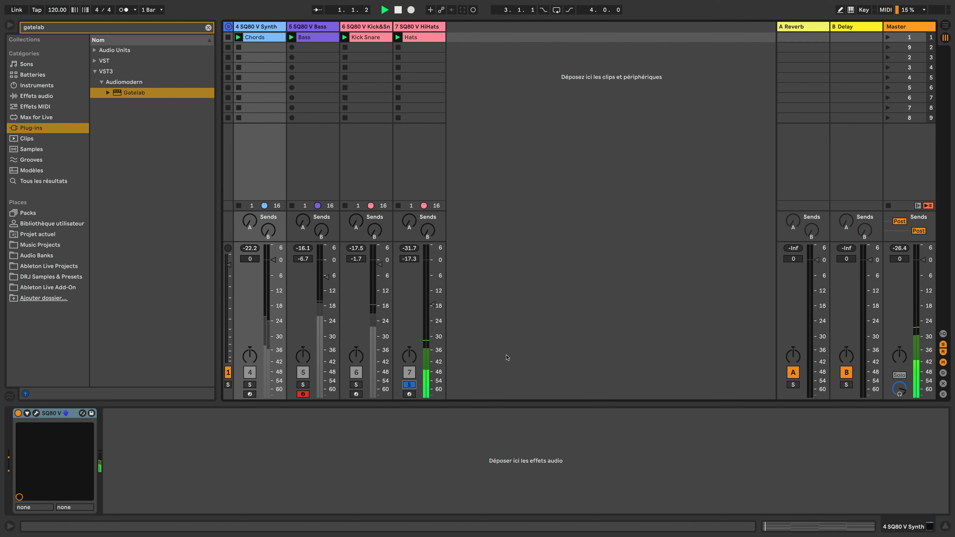
pyautogui.click(409, 384)
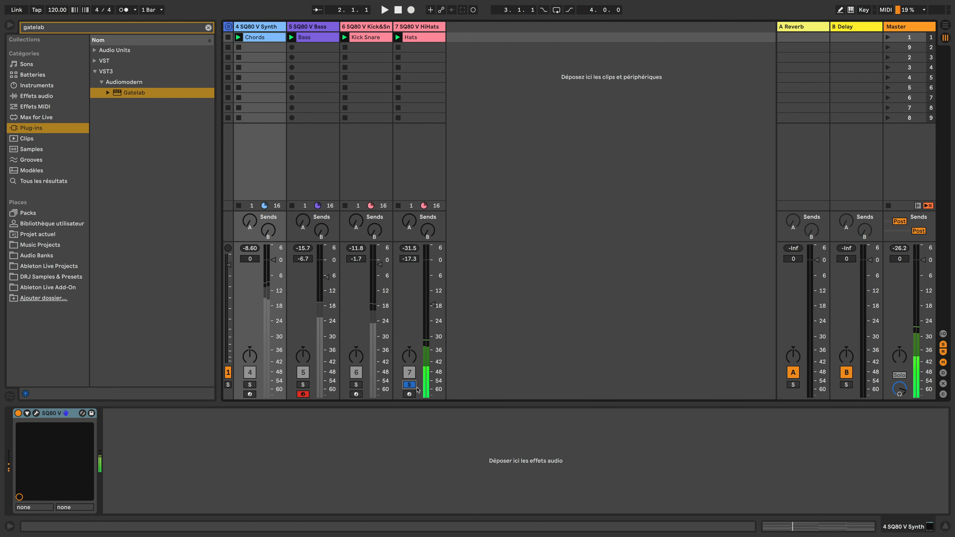
pyautogui.click(409, 384)
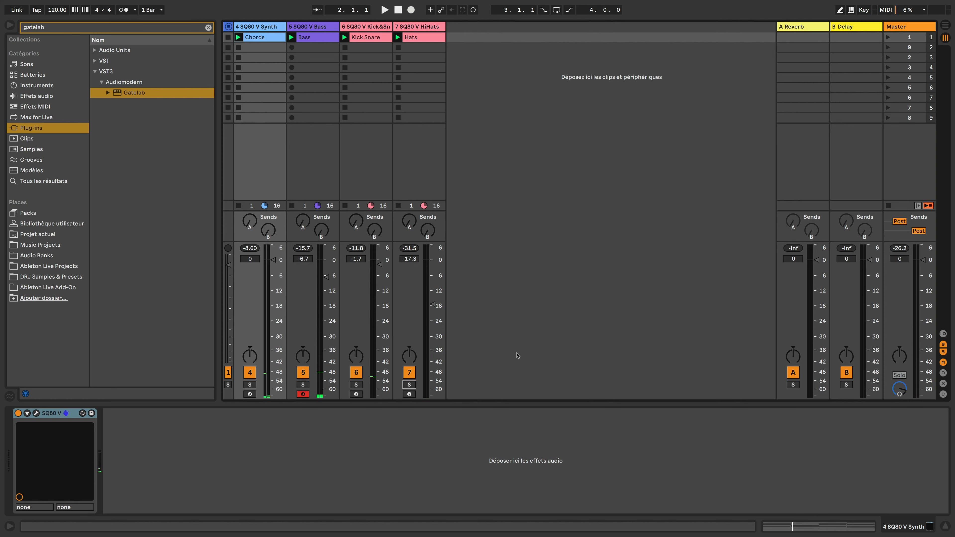
# Play all tracks together, leave only the synth track soloed, and stop playback.
pyautogui.press('space')
pyautogui.click(249, 384)
pyautogui.press('space')
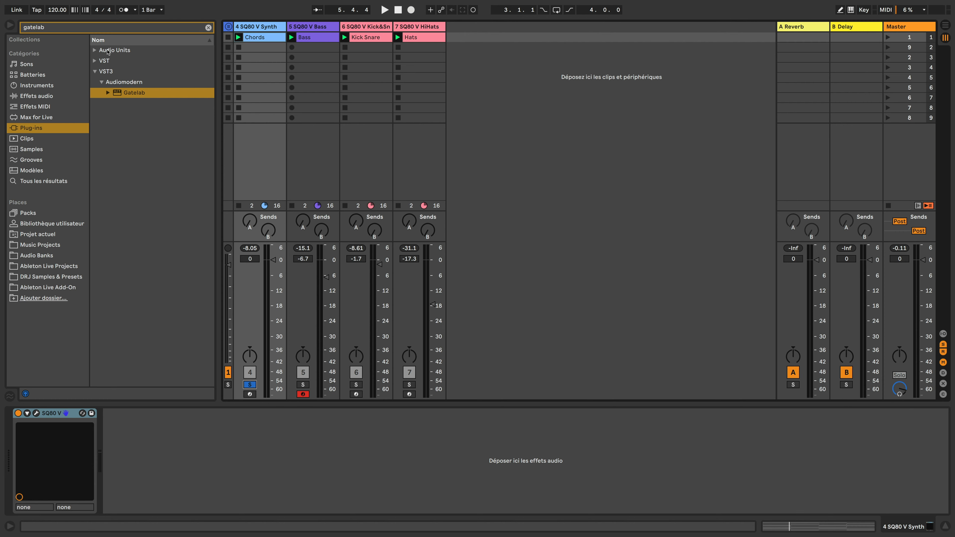
# Load the VST3 version of Gatelab onto the synth track and listen to its default gate pattern.
pyautogui.doubleClick(107, 95)
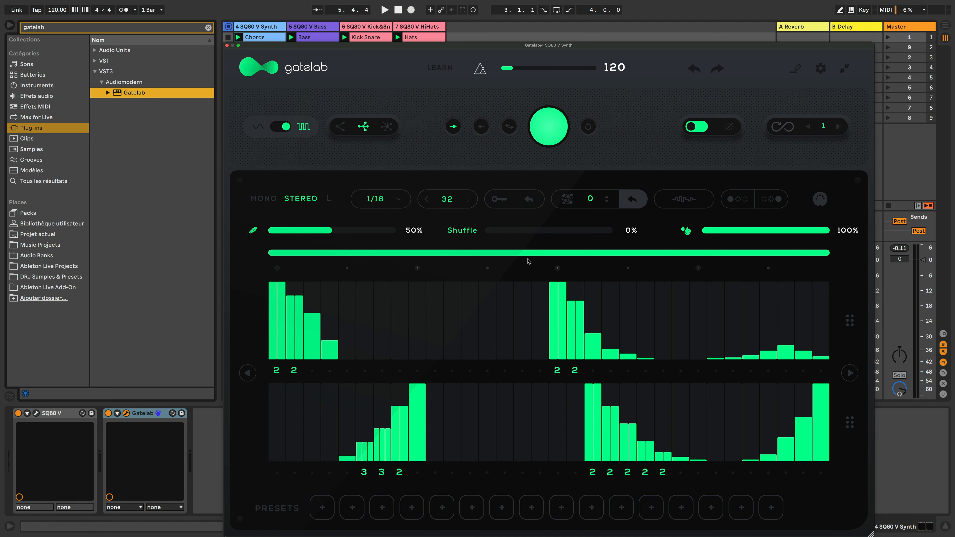
pyautogui.press('space')
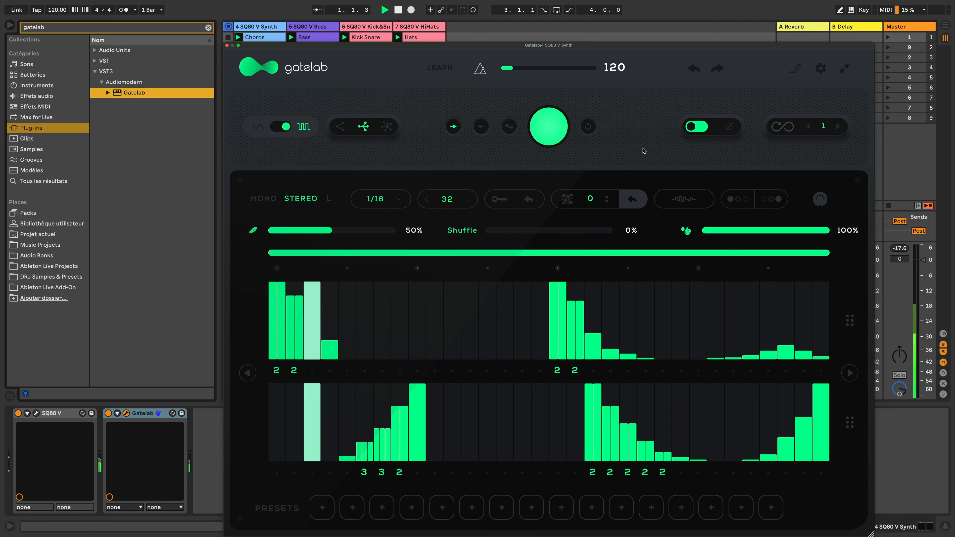
pyautogui.press('space')
# Try the wave gate type, return to the square gate type, and clear the whole step pattern.
pyautogui.click(276, 126)
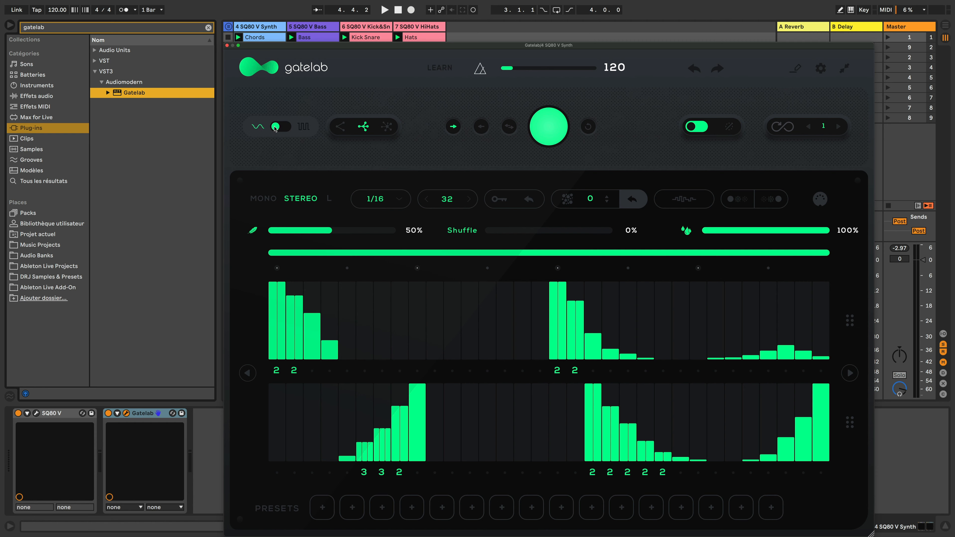
pyautogui.moveTo(275, 128); pyautogui.dragTo(287, 129)
pyautogui.click(587, 127)
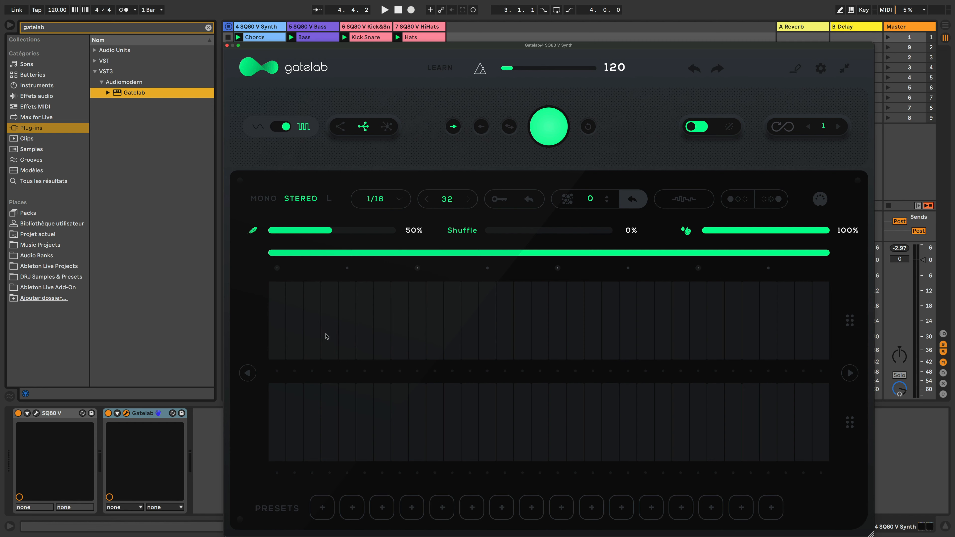
# Add full-height gate steps at 2, 5, 13, 16, 21 and 24 in the upper lane and 7, 10, 18 and 27 in the lower, and listen.
pyautogui.click(294, 343)
pyautogui.click(346, 337)
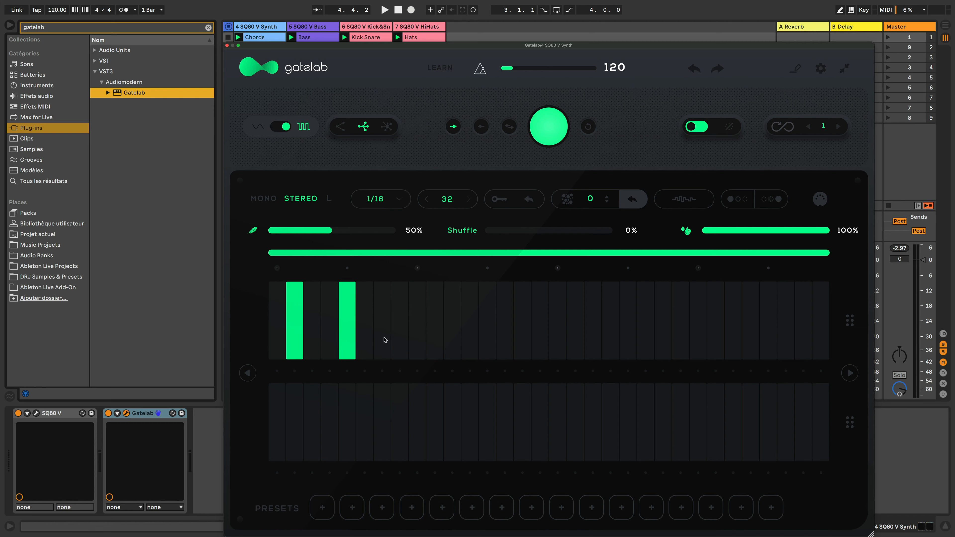
pyautogui.click(382, 413)
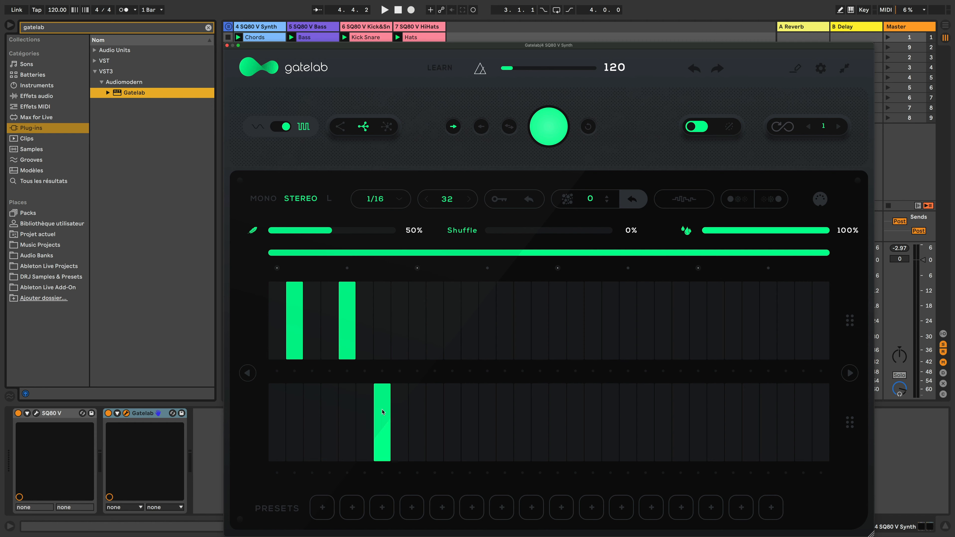
pyautogui.click(435, 421)
pyautogui.click(486, 338)
pyautogui.click(540, 337)
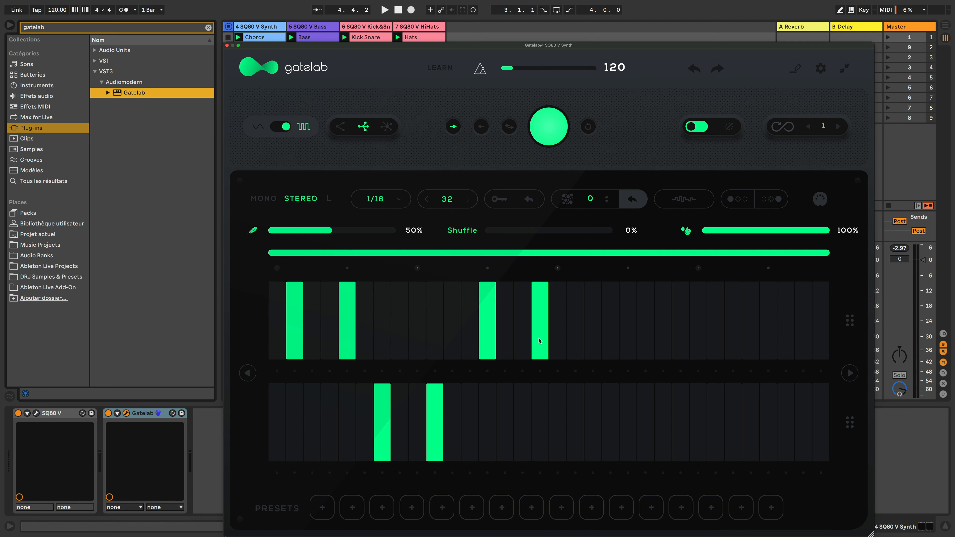
pyautogui.click(575, 423)
pyautogui.click(632, 343)
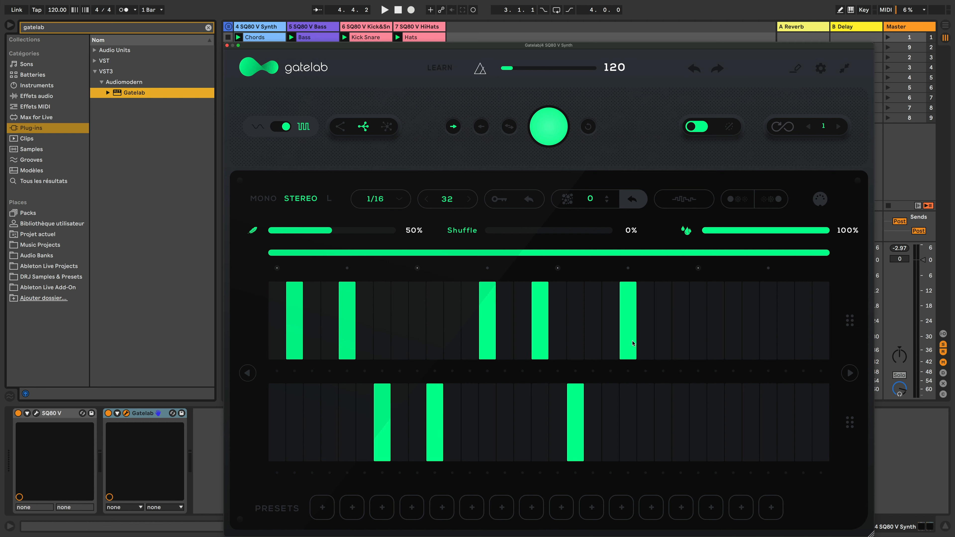
pyautogui.click(680, 345)
pyautogui.click(735, 427)
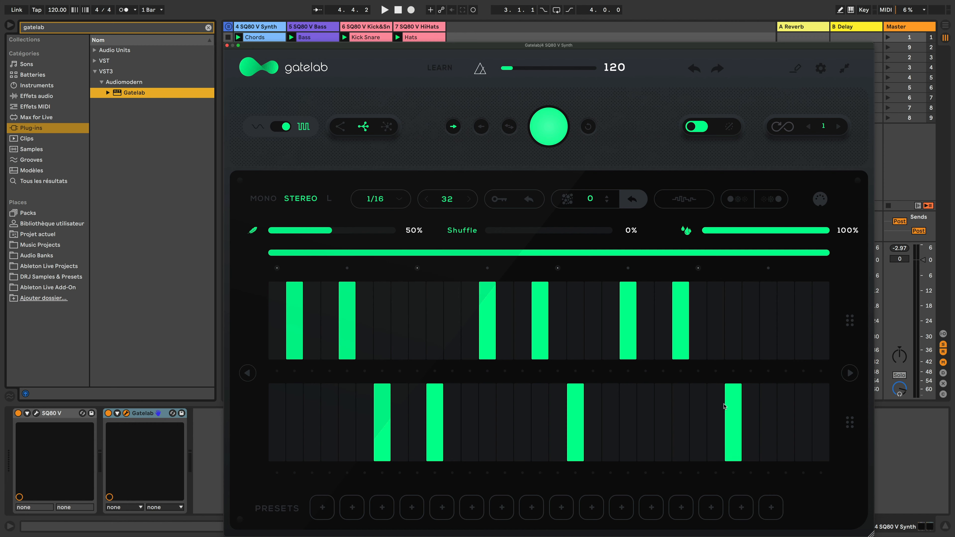
pyautogui.press('space')
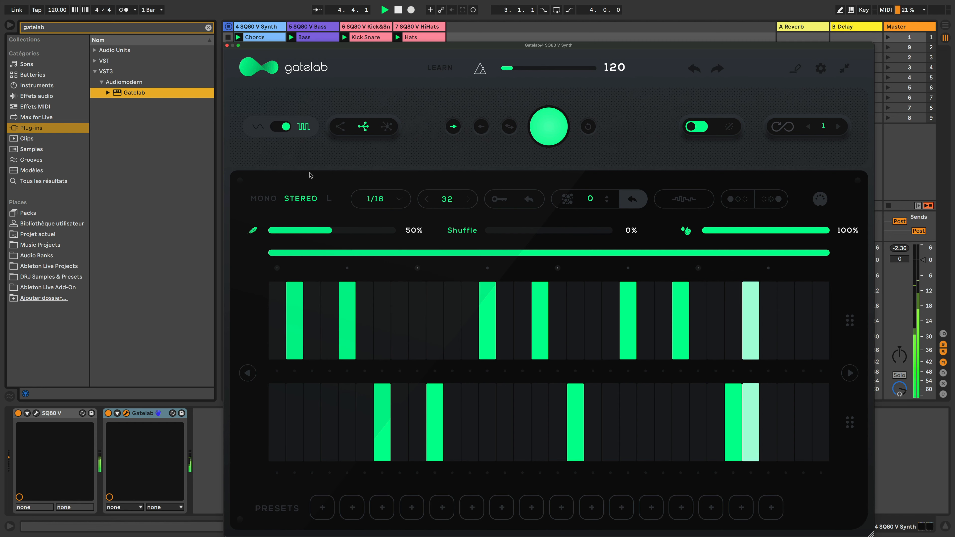
pyautogui.press('space')
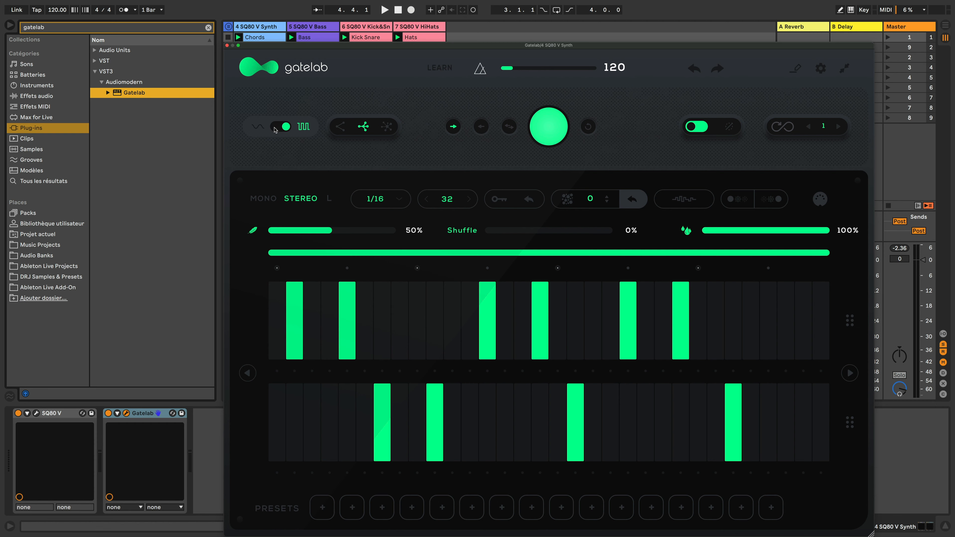
# Switch to the wave gate type and lower the levels of the first three upper-lane steps and the first two lower-lane steps.
pyautogui.click(277, 129)
pyautogui.moveTo(346, 297)
pyautogui.mouseDown()
pyautogui.moveTo(346, 320)
pyautogui.moveTo(342, 289)
pyautogui.moveTo(340, 346)
pyautogui.moveTo(340, 332)
pyautogui.moveTo(298, 330)
pyautogui.moveTo(299, 301)
pyautogui.mouseUp()
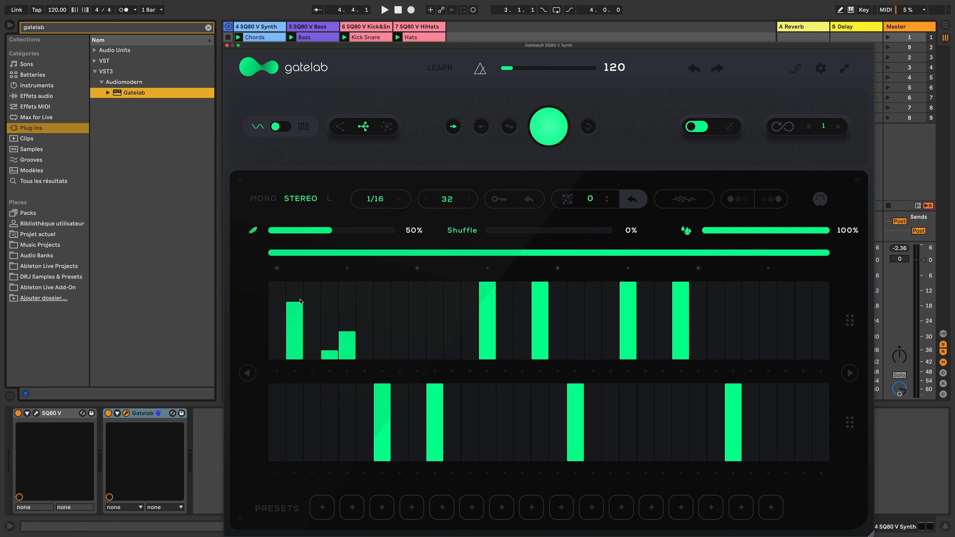
pyautogui.moveTo(382, 398)
pyautogui.mouseDown()
pyautogui.moveTo(381, 446)
pyautogui.moveTo(436, 442)
pyautogui.moveTo(436, 410)
pyautogui.mouseUp()
pyautogui.moveTo(487, 338); pyautogui.dragTo(487, 317)
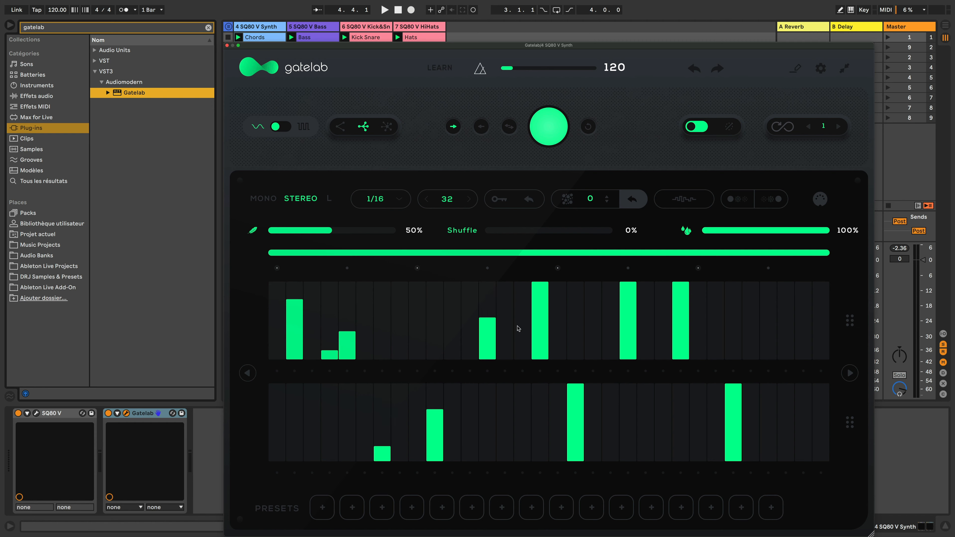
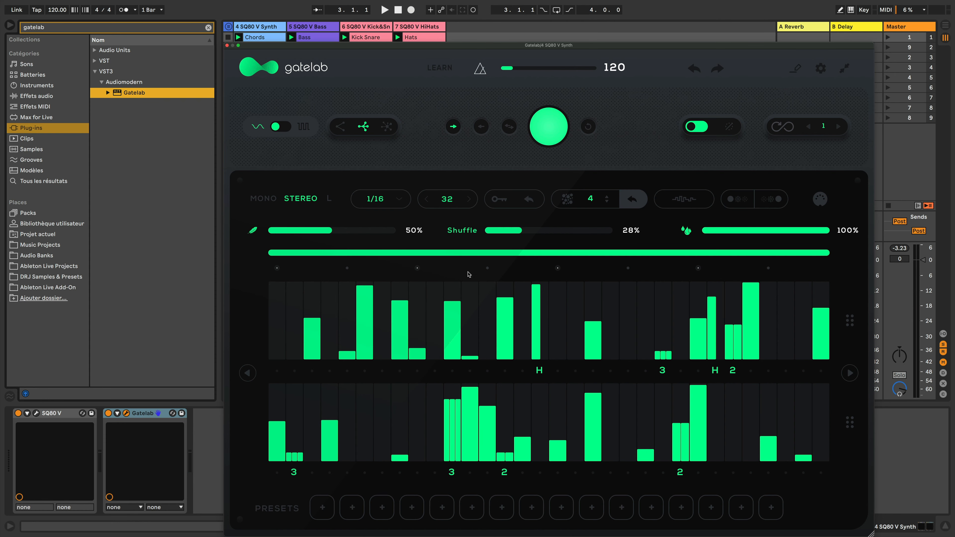
# Browse both pages of Gatelab's pattern templates and try the V-shaped one.
pyautogui.click(689, 201)
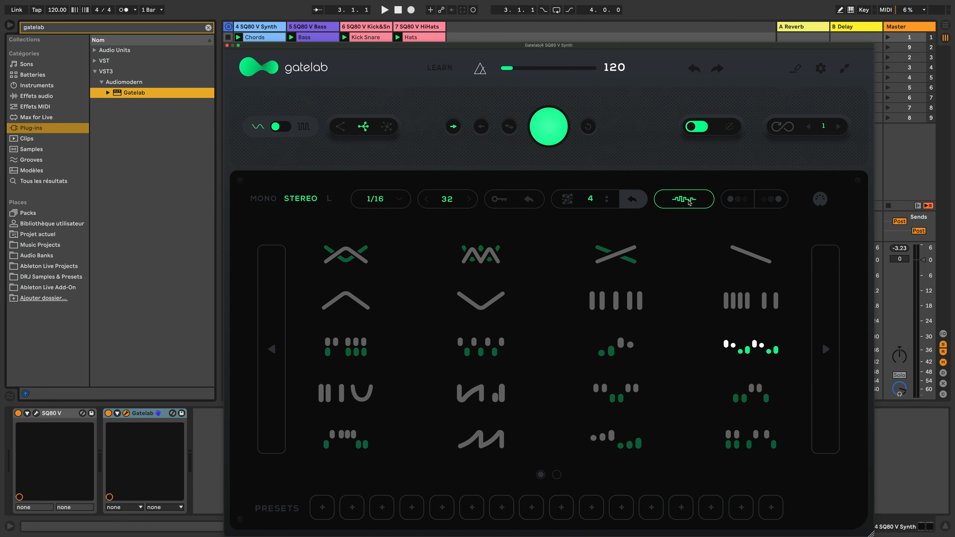
pyautogui.click(826, 349)
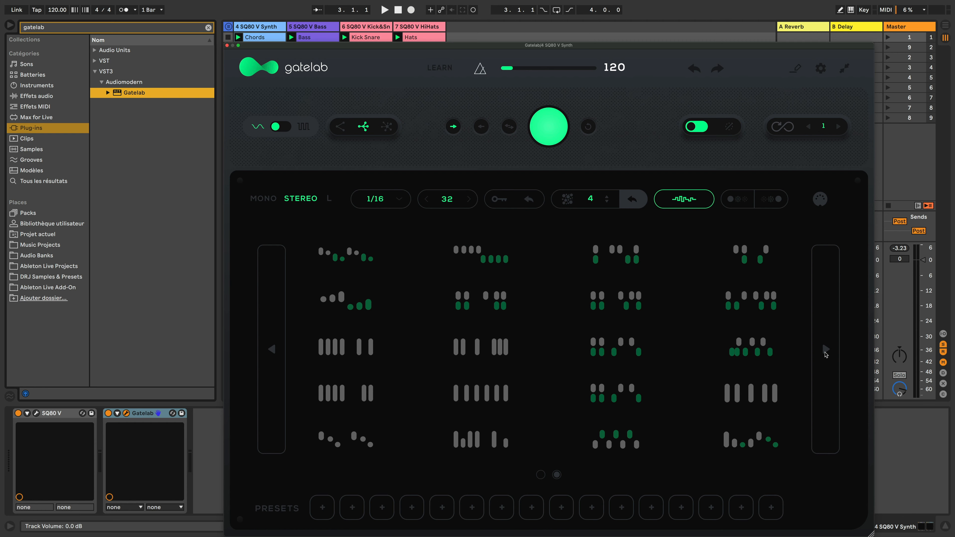
pyautogui.click(272, 351)
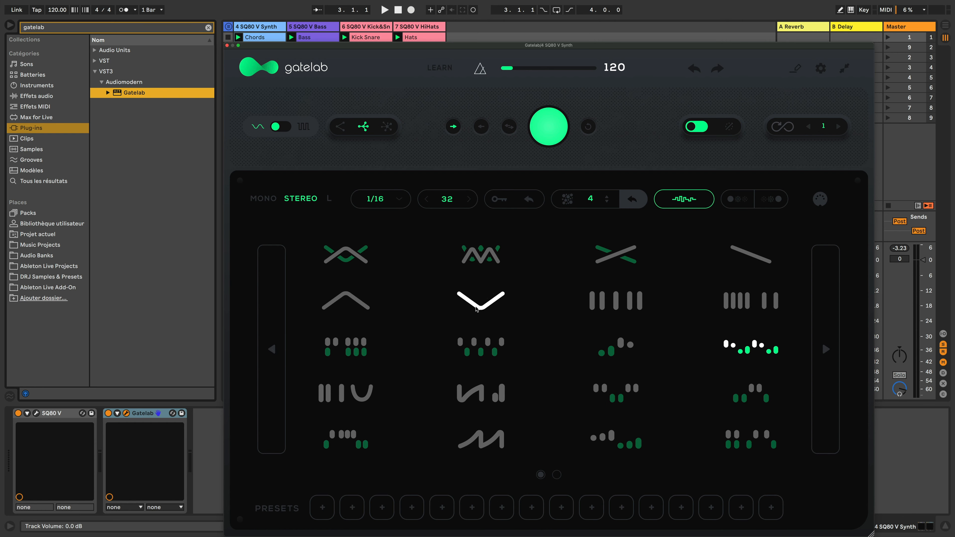
pyautogui.click(468, 289)
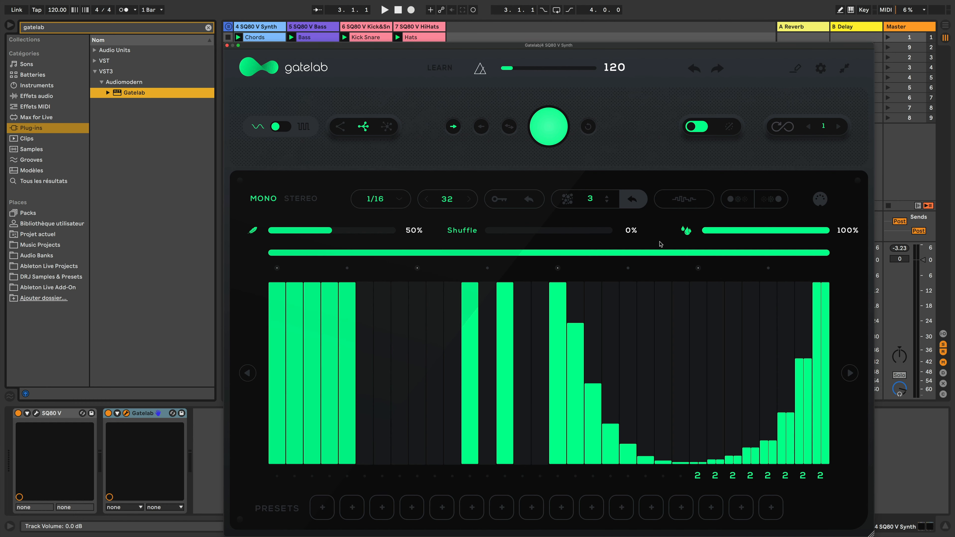
# Apply the evenly alternating stereo pattern template, show its gate steps, and start playback.
pyautogui.click(685, 203)
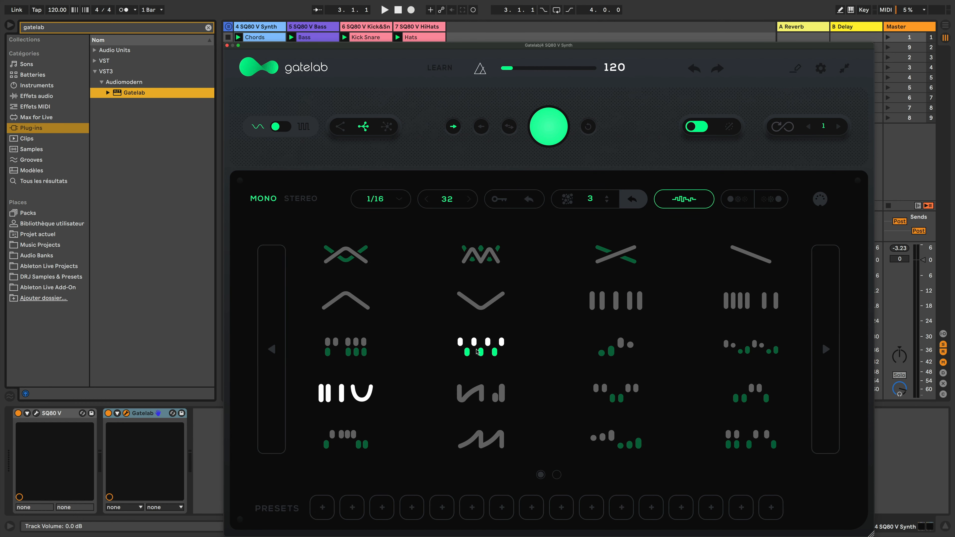
pyautogui.click(476, 347)
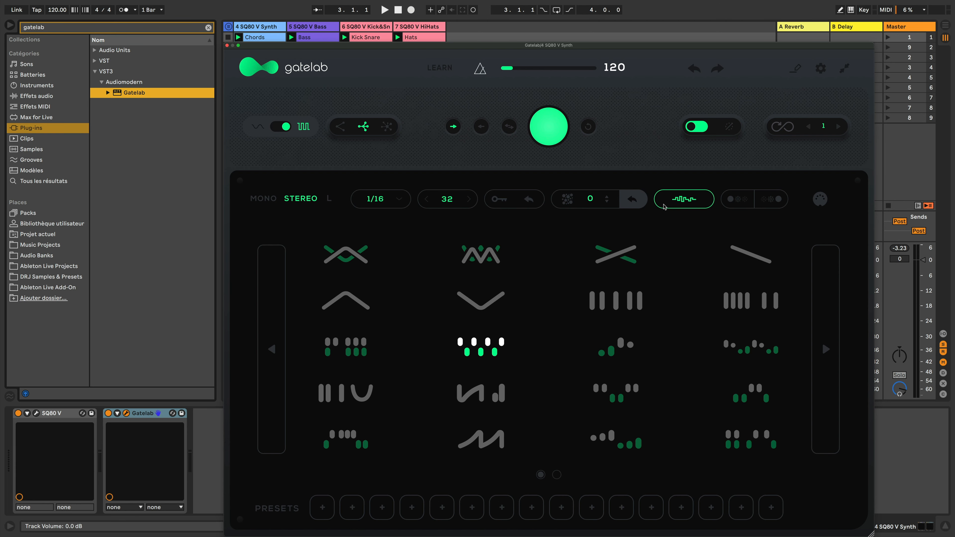
pyautogui.click(683, 199)
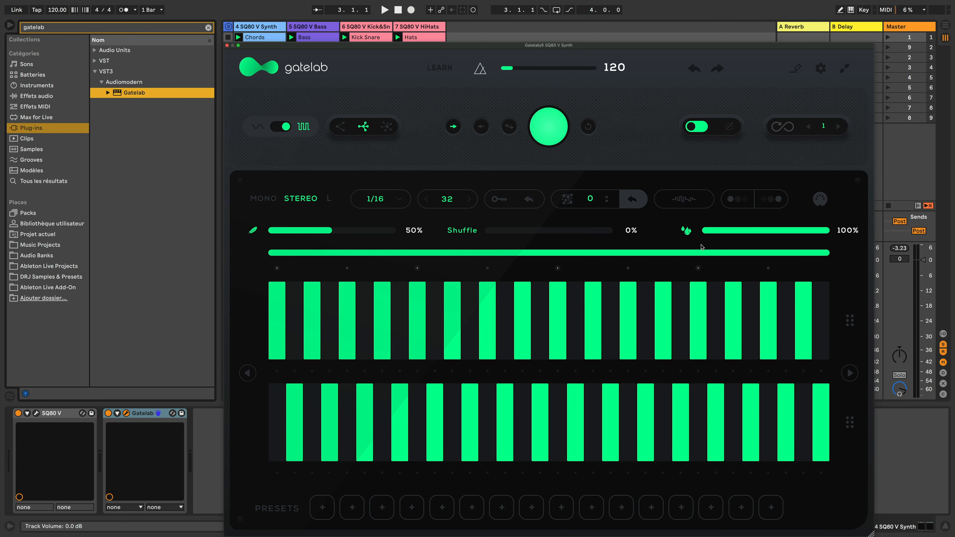
pyautogui.press('space')
# Audition several templates from both pages during playback, ending with the double rising curve.
pyautogui.click(692, 201)
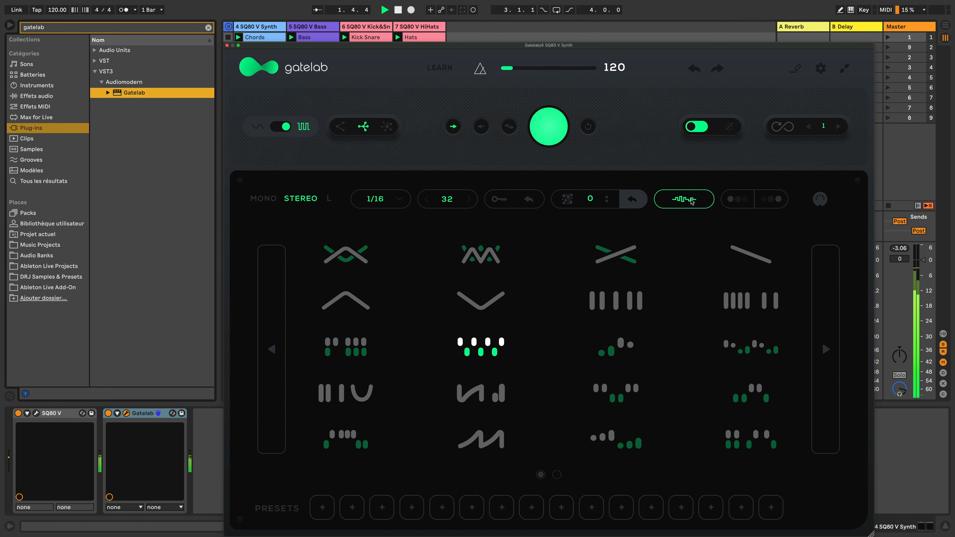
pyautogui.click(735, 349)
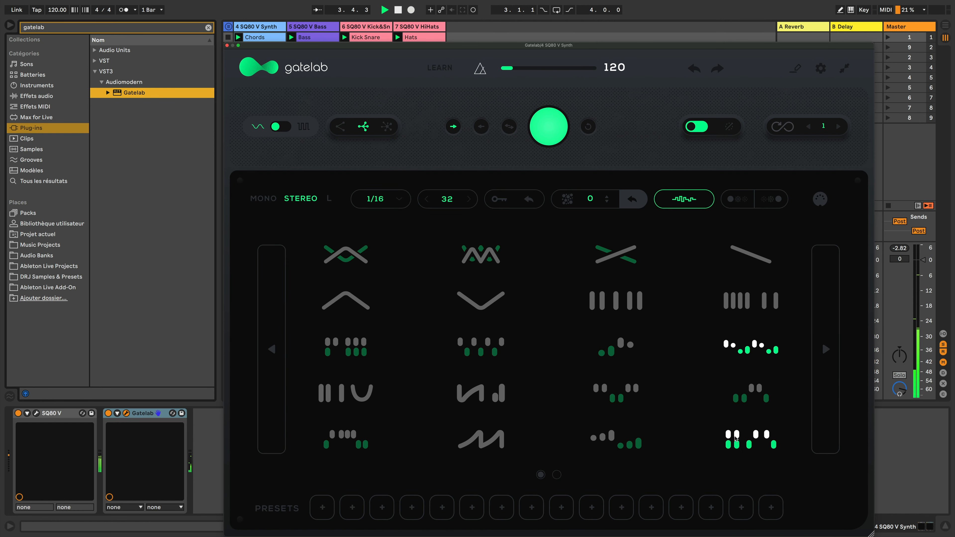
pyautogui.click(735, 438)
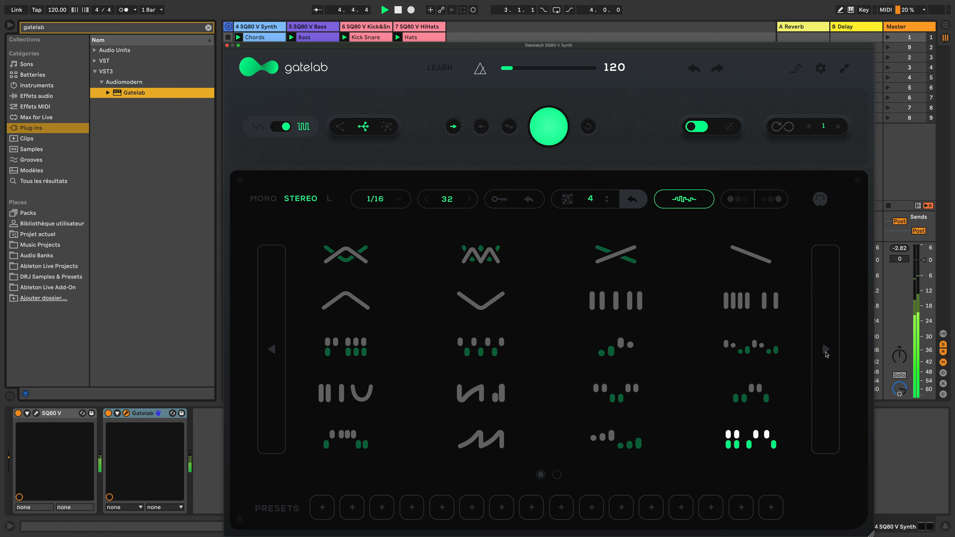
pyautogui.click(825, 351)
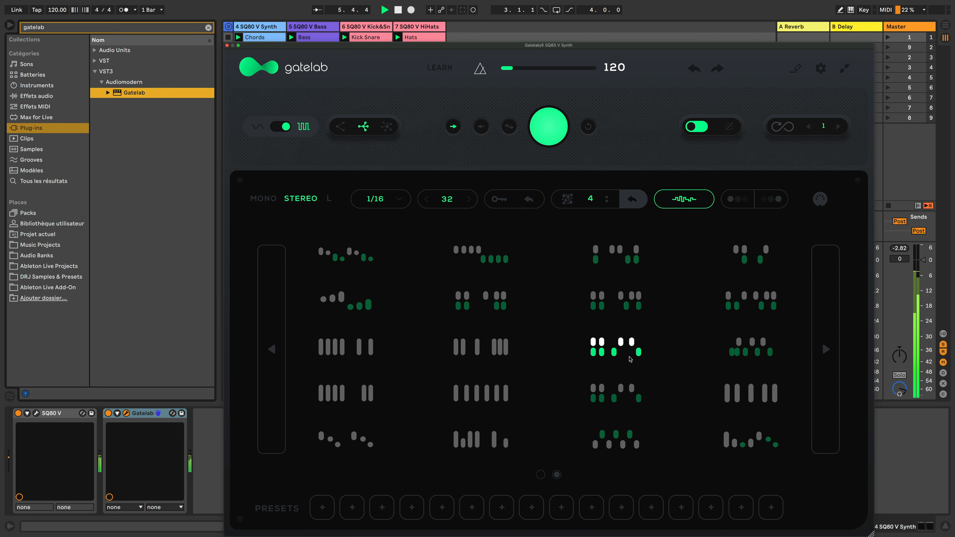
pyautogui.click(737, 353)
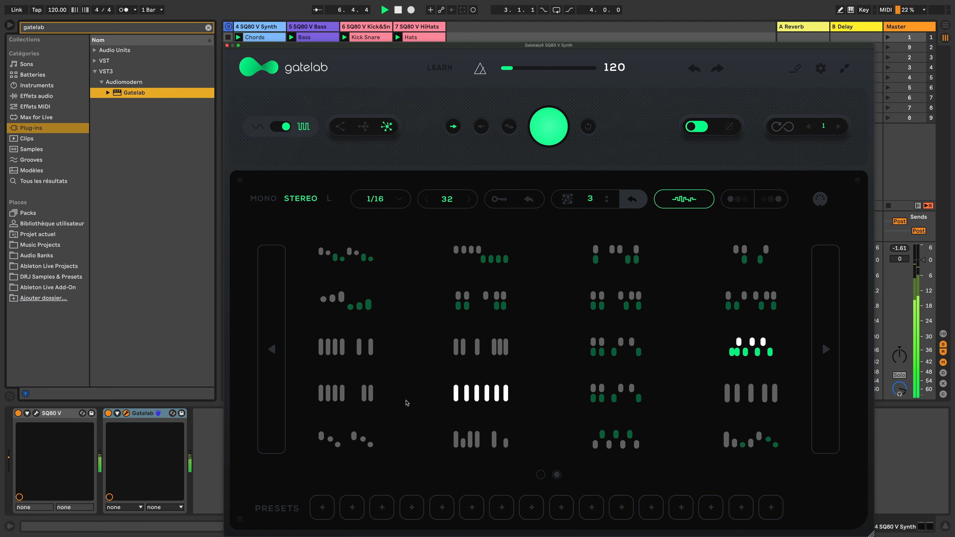
pyautogui.click(272, 350)
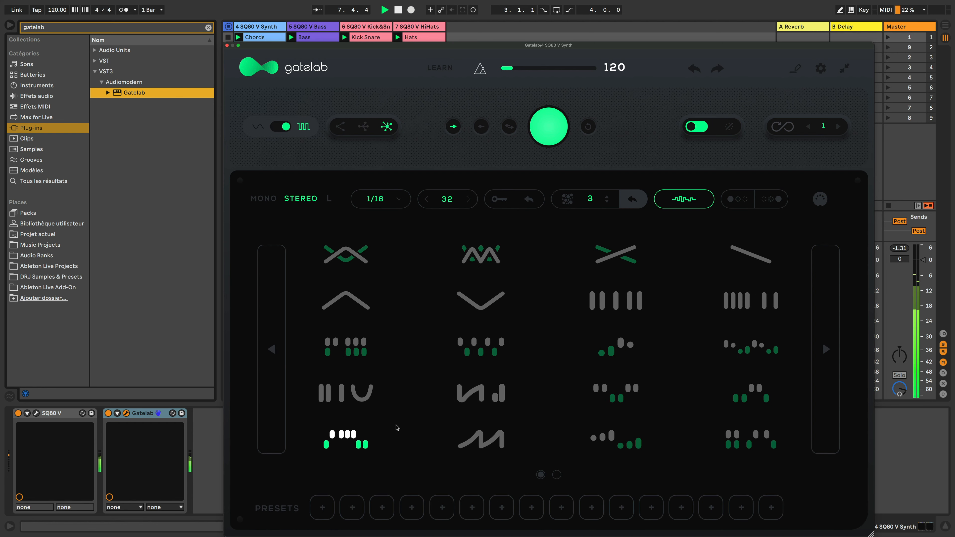
pyautogui.click(479, 446)
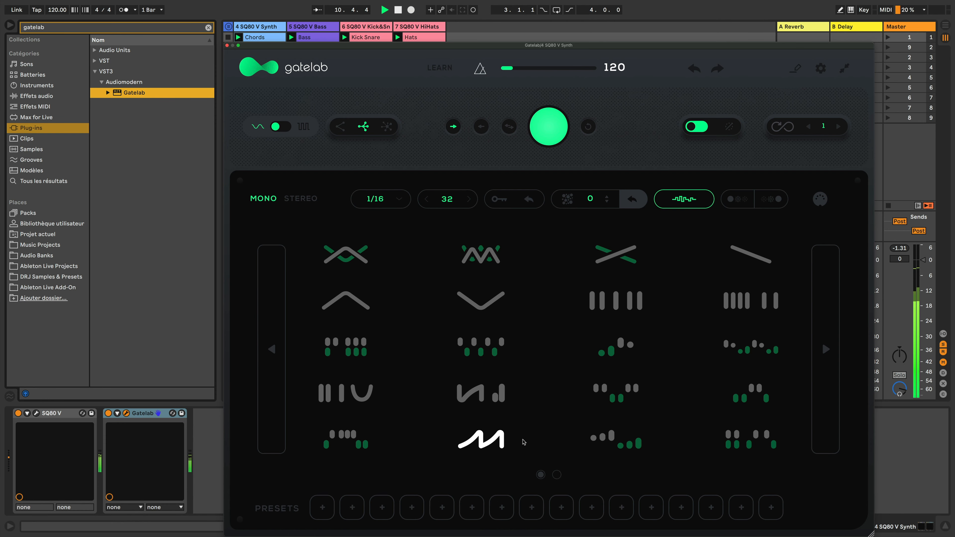
# Apply the double-wave stereo pattern template, show its gate steps in both lanes, and stop playback.
pyautogui.click(683, 198)
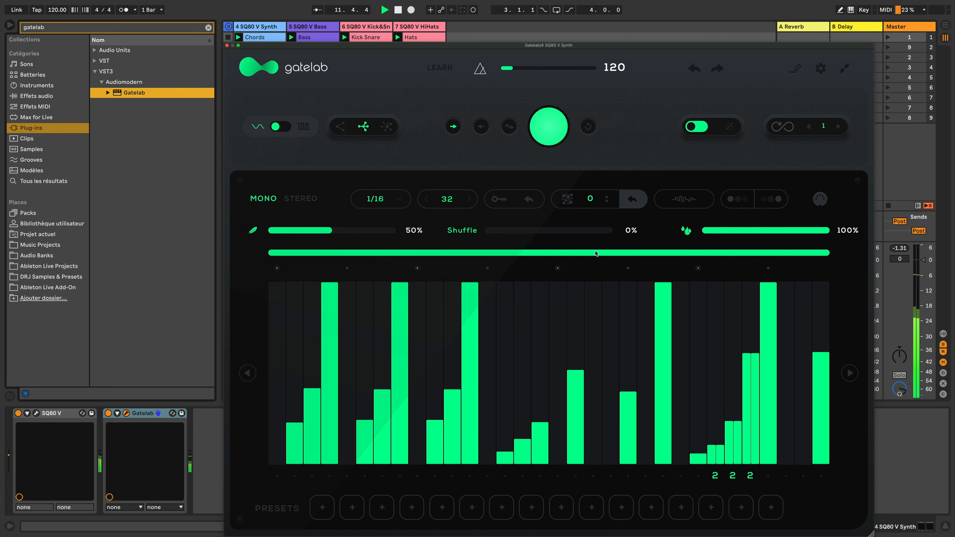
pyautogui.click(680, 203)
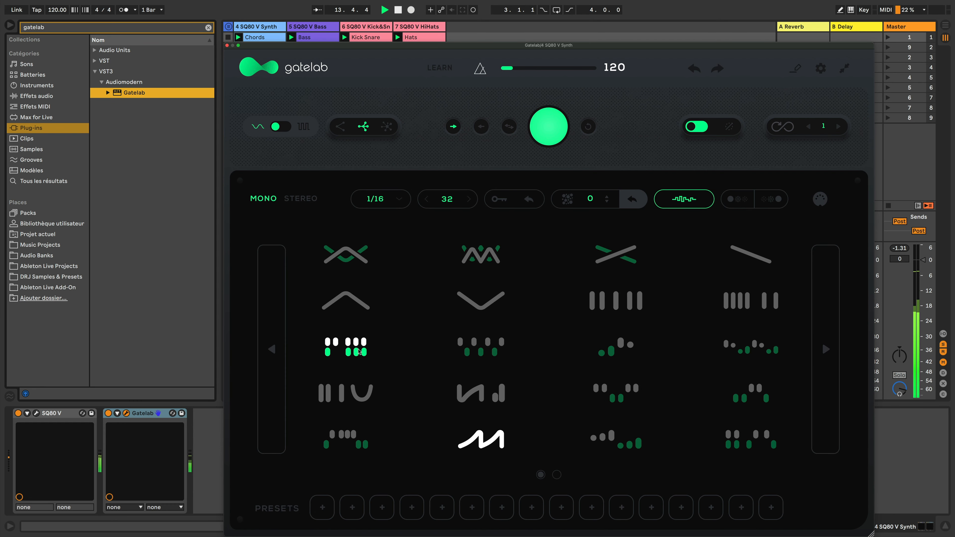
pyautogui.click(488, 257)
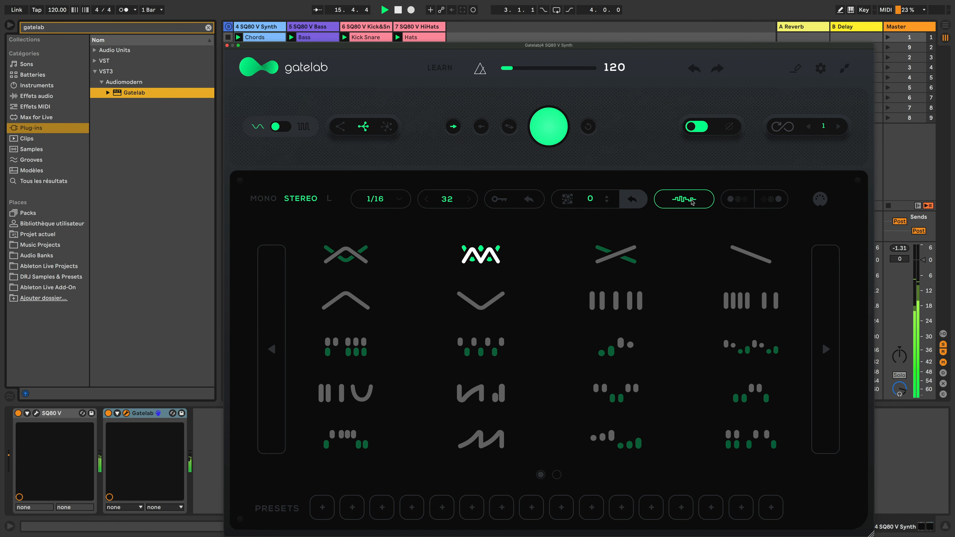
pyautogui.click(692, 202)
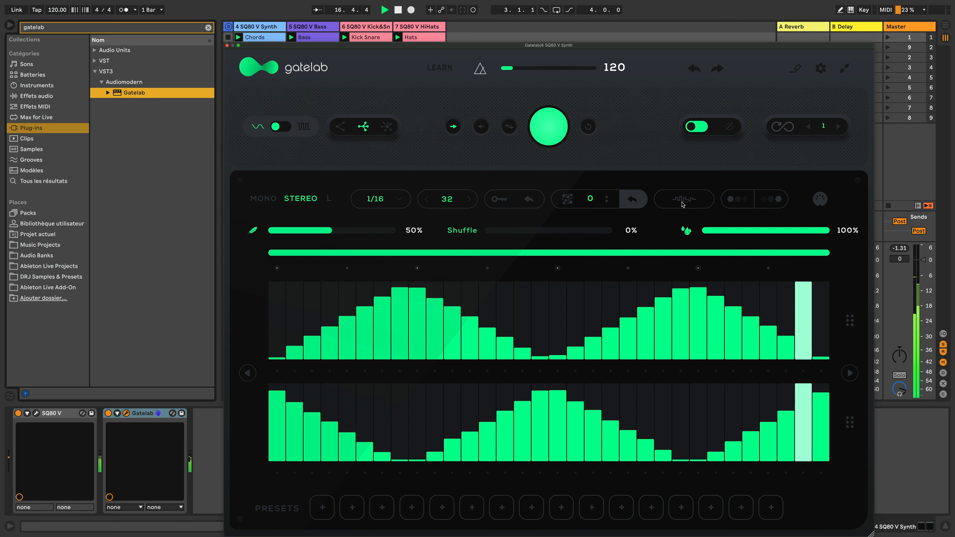
pyautogui.press('space')
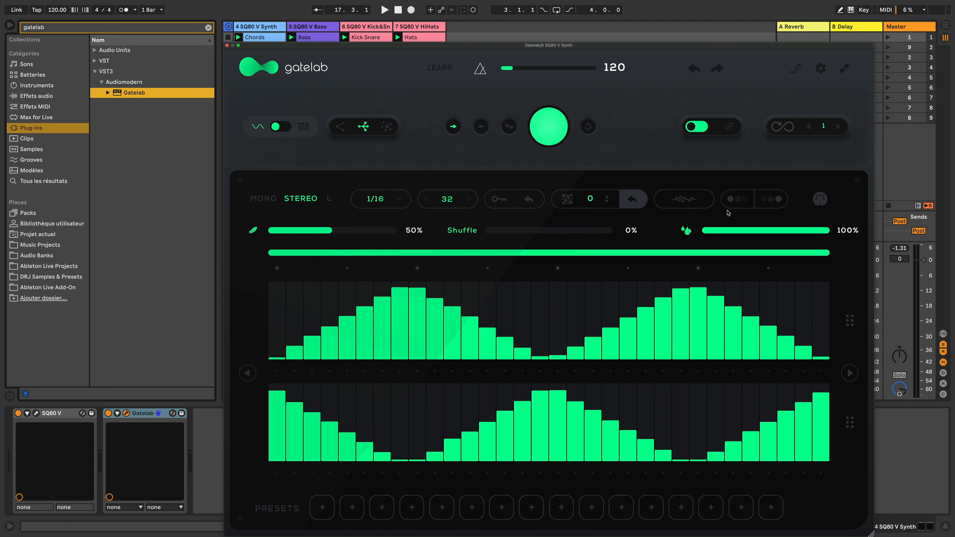
# Audition Fade Out with Infinity mode set to 4, and again set to 2 on a newly generated random pattern.
pyautogui.click(736, 204)
pyautogui.press('space')
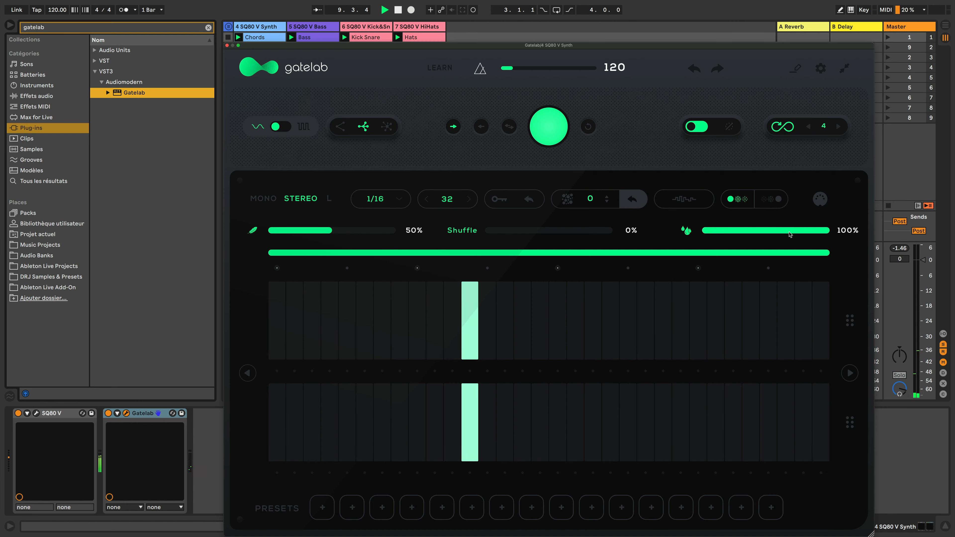
pyautogui.click(544, 131)
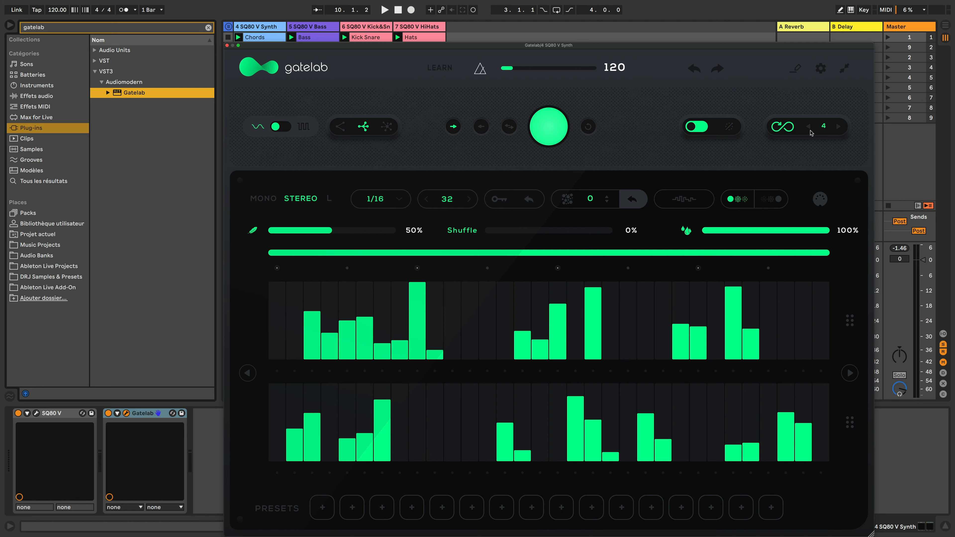
pyautogui.press('space')
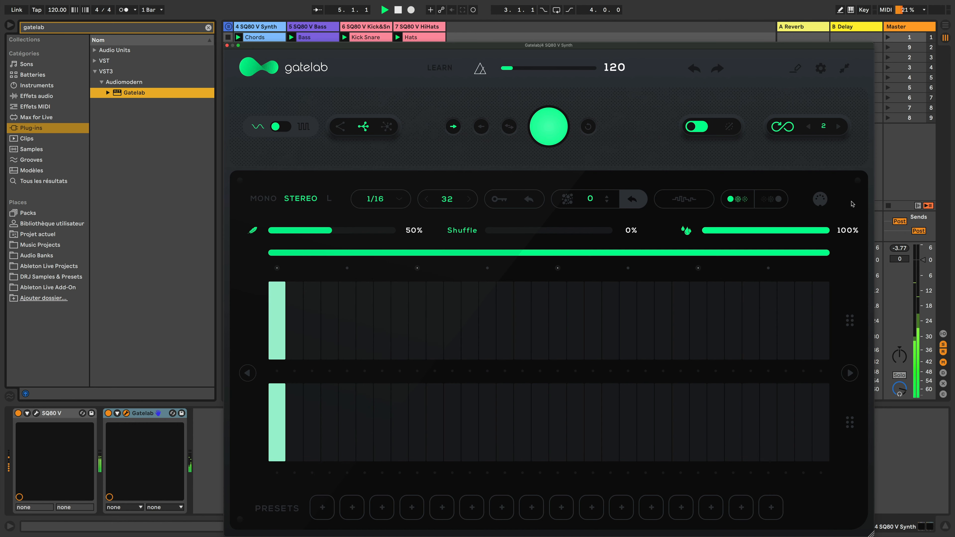
# Replace Fade Out with Fade In and play the empty stereo lanes so the gate steps build up.
pyautogui.press('space')
pyautogui.click(770, 201)
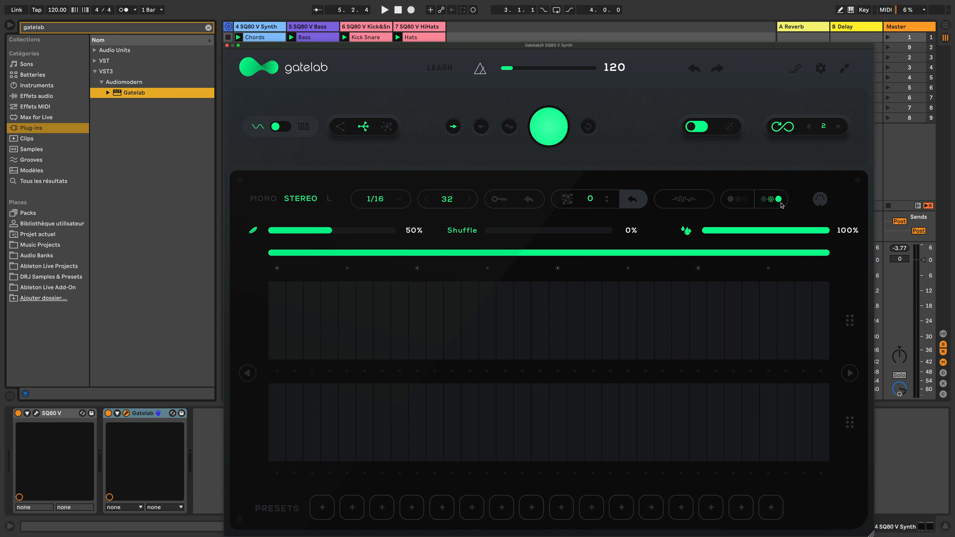
pyautogui.press('space')
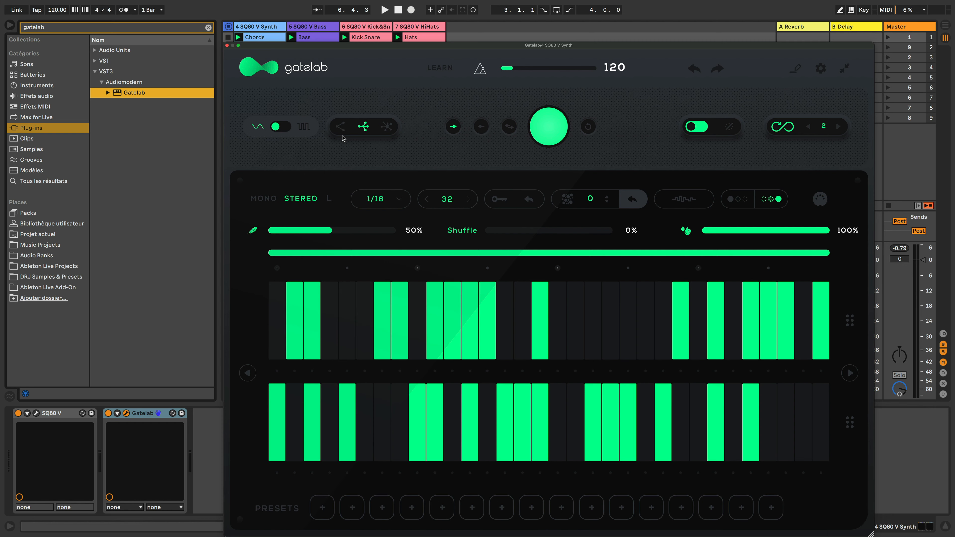
# Audition Fade Out with the randomization intensity at its lowest level.
pyautogui.click(341, 129)
pyautogui.click(737, 200)
pyautogui.press('space')
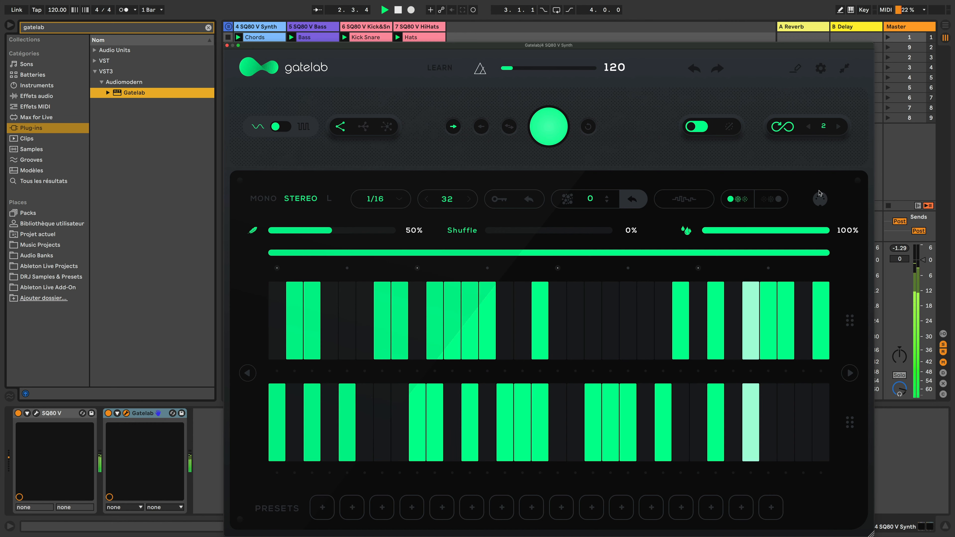
pyautogui.click(819, 194)
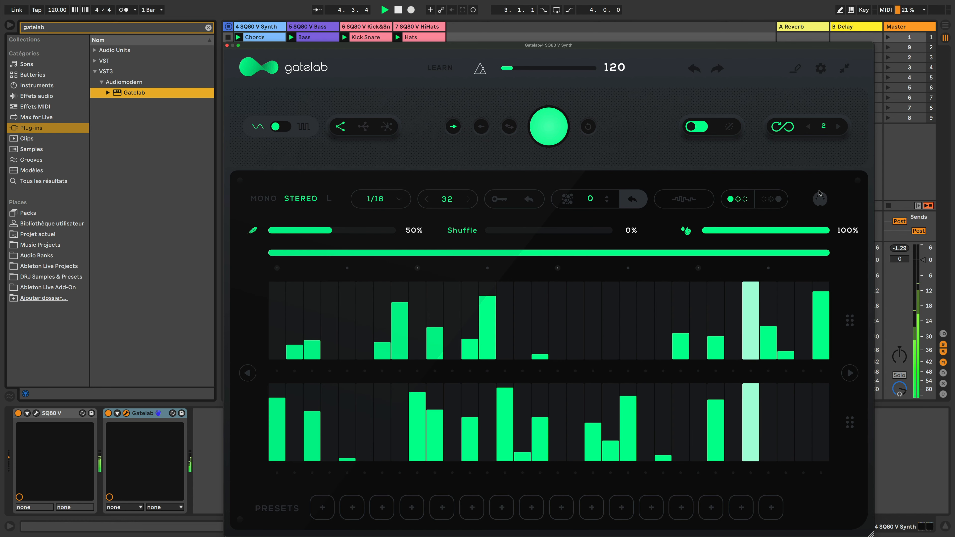
# Audition Fade In with the randomization intensity at its highest level.
pyautogui.click(388, 128)
pyautogui.click(776, 202)
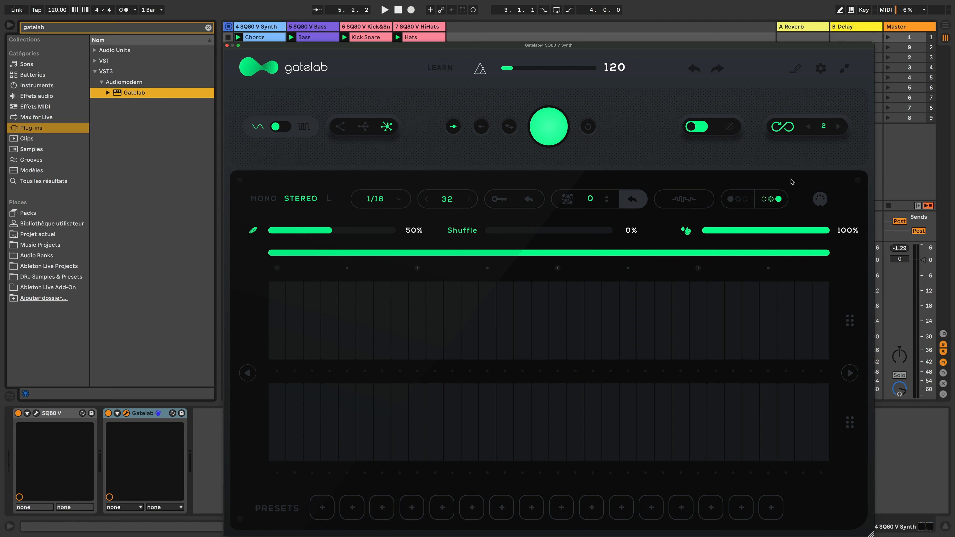
pyautogui.press('space')
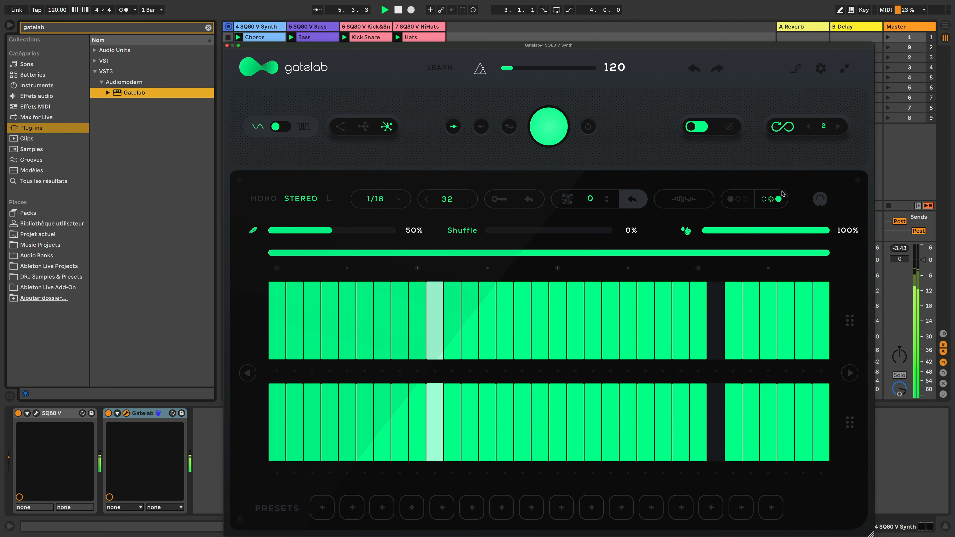
# With randomization intensity at its middle level and Fade In off, generate two new random stereo patterns.
pyautogui.click(363, 126)
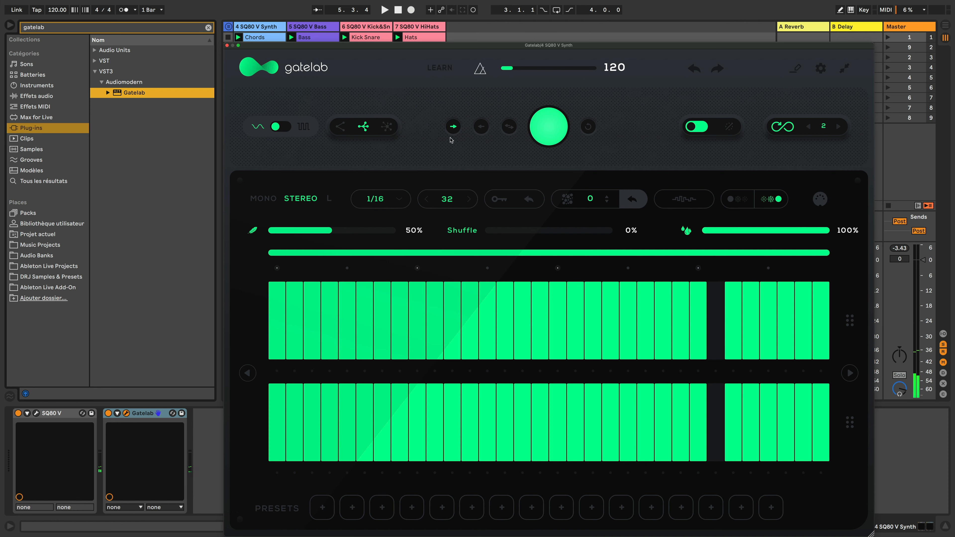
pyautogui.click(767, 202)
pyautogui.click(547, 130)
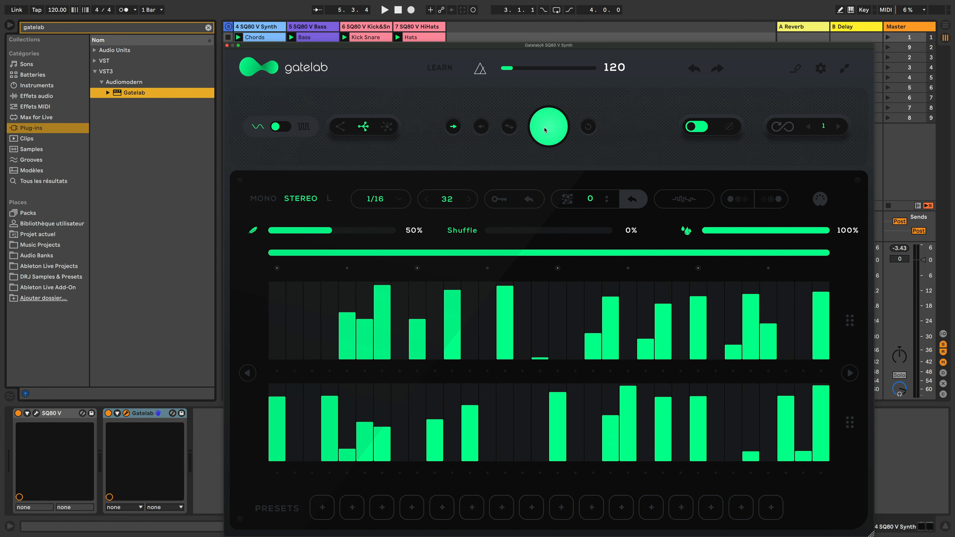
pyautogui.click(545, 129)
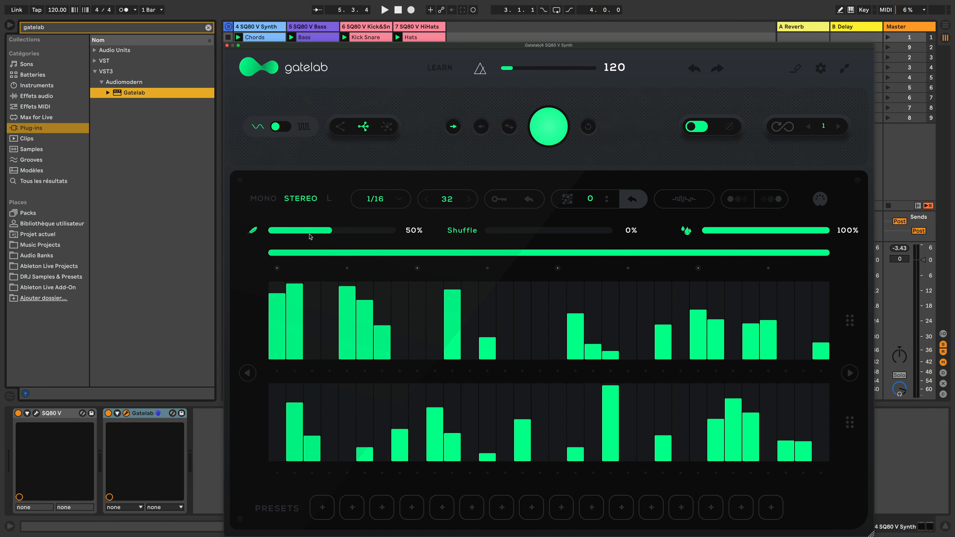
# Compare the gate smoothing at 100% and 0% during playback, and set it to 55%.
pyautogui.moveTo(310, 236); pyautogui.dragTo(405, 241)
pyautogui.press('space')
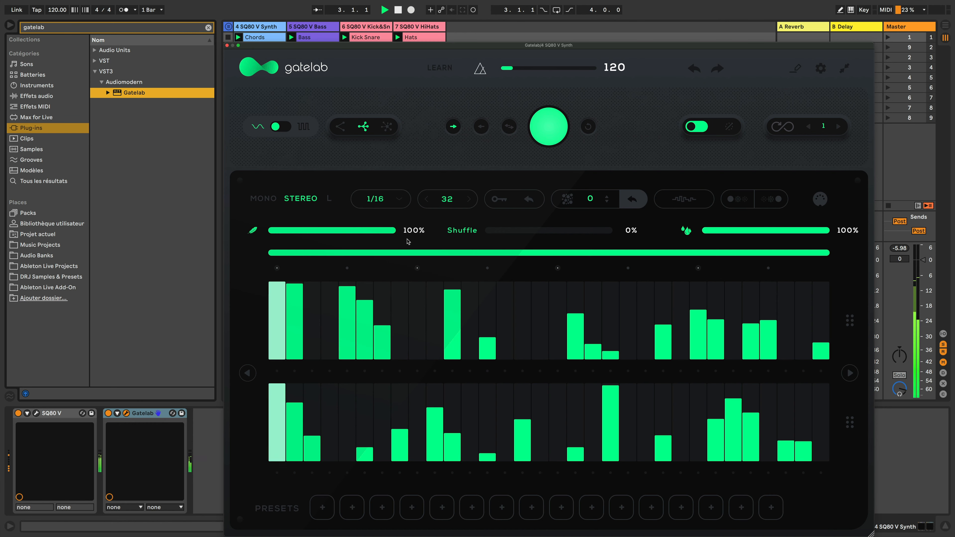
pyautogui.moveTo(387, 236); pyautogui.dragTo(262, 233)
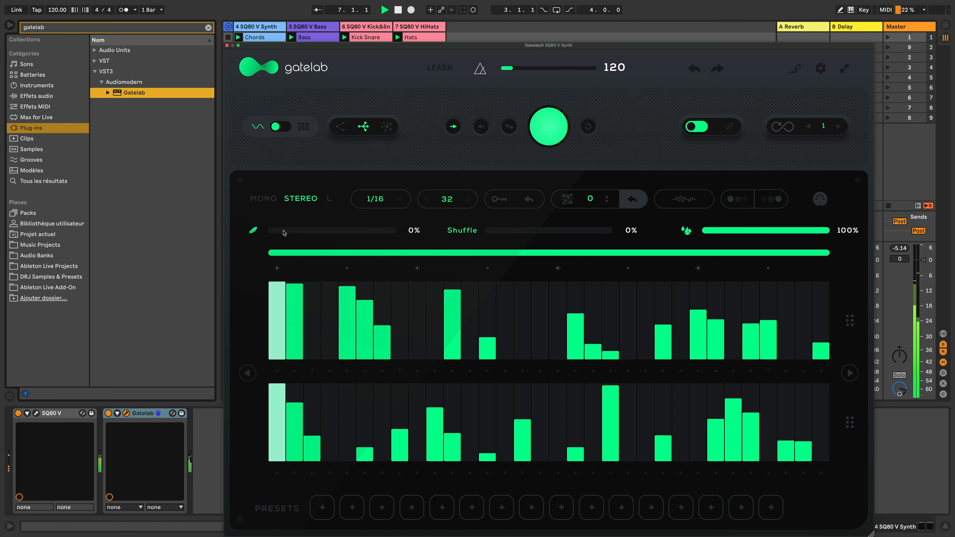
pyautogui.moveTo(262, 232); pyautogui.dragTo(337, 235)
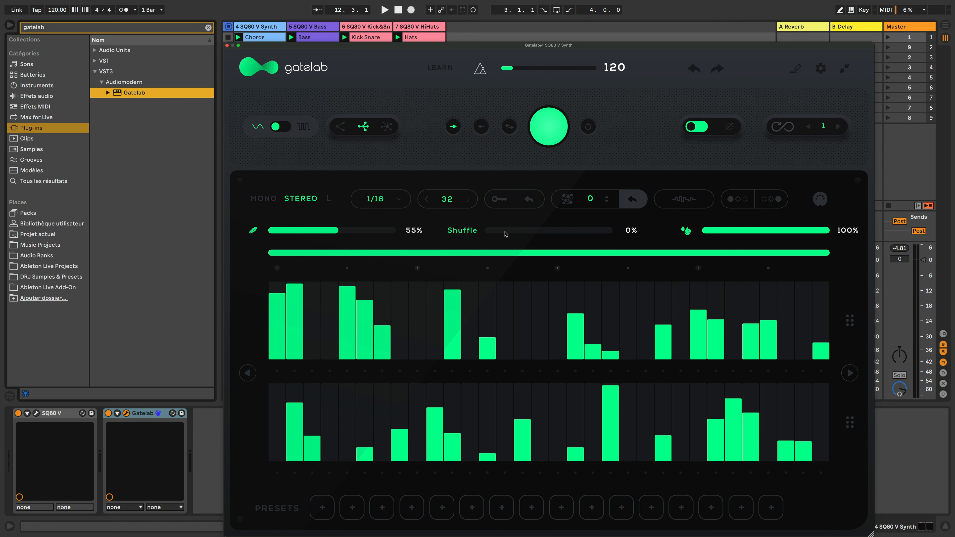
# Audition the pattern with Shuffle at 62% and the gate smoothing raised to 85%, and stop playback.
pyautogui.press('space')
pyautogui.moveTo(504, 233); pyautogui.dragTo(560, 239)
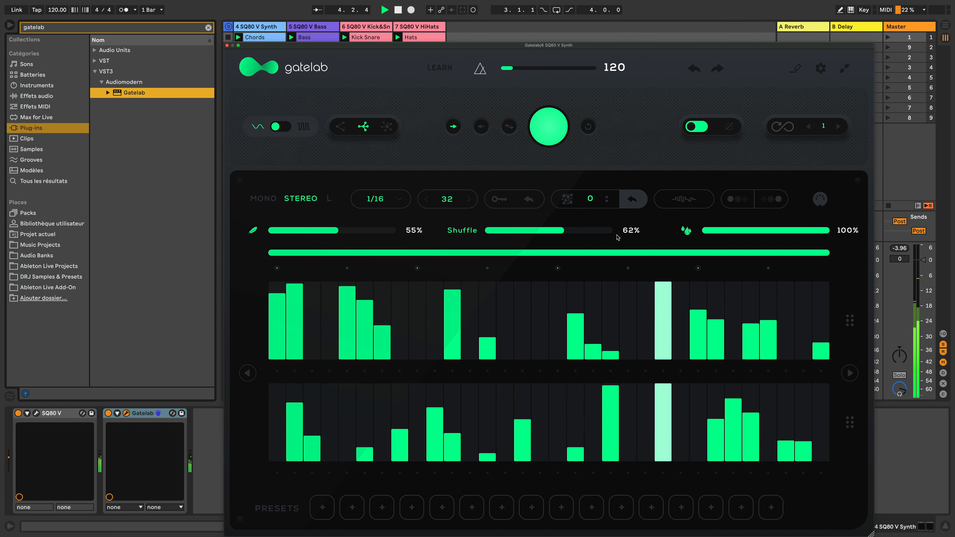
pyautogui.moveTo(367, 231); pyautogui.dragTo(377, 232)
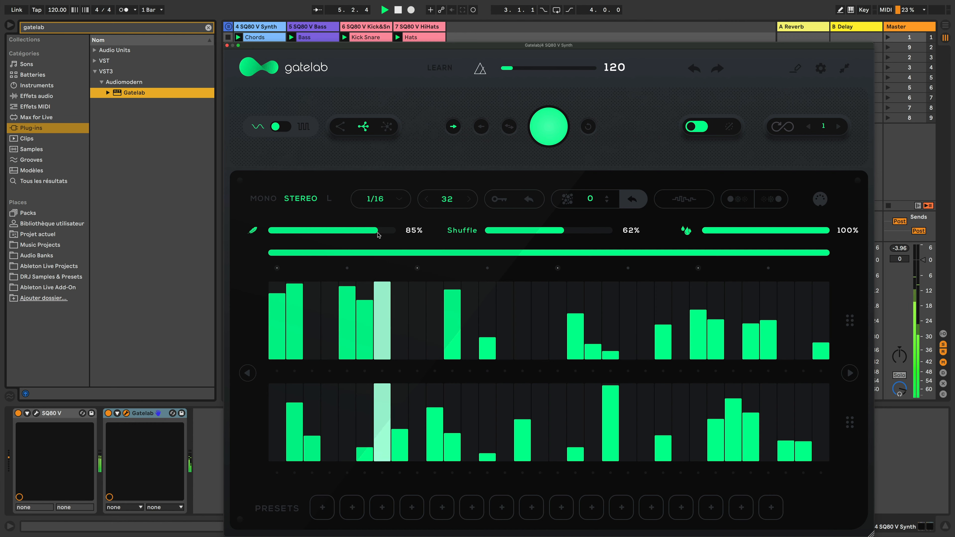
pyautogui.press('space')
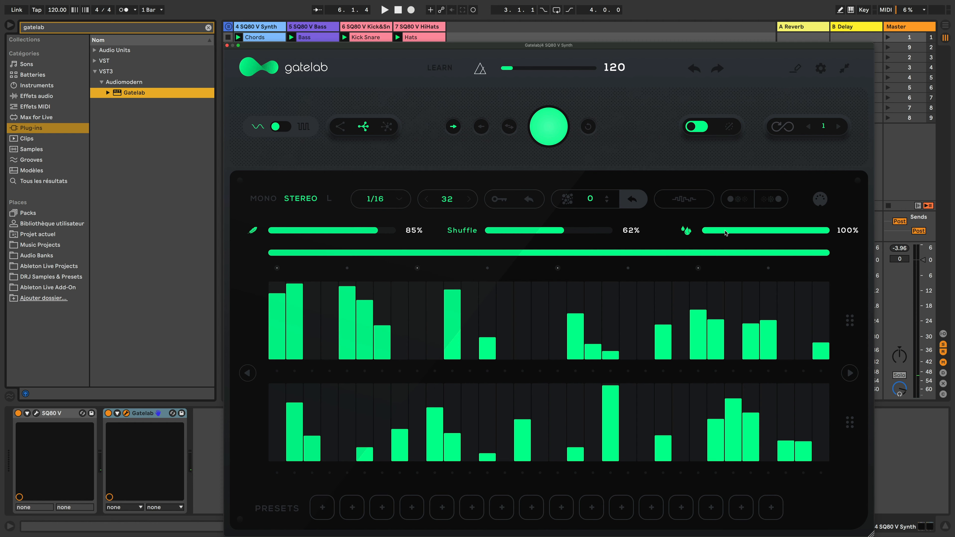
# Compare playback with the dry/wet mix at 0% and at 100%.
pyautogui.moveTo(725, 230); pyautogui.dragTo(860, 233)
pyautogui.moveTo(769, 232); pyautogui.dragTo(663, 229)
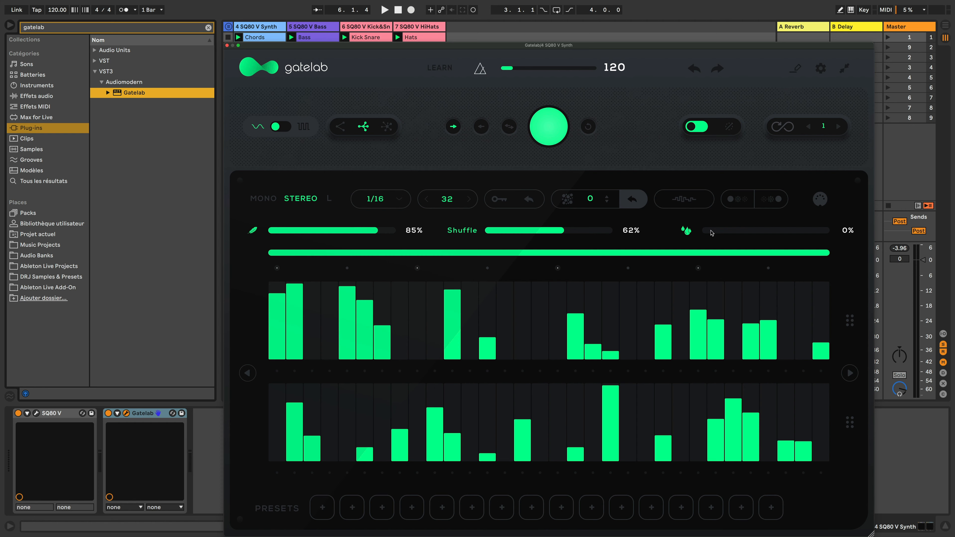
pyautogui.press('space')
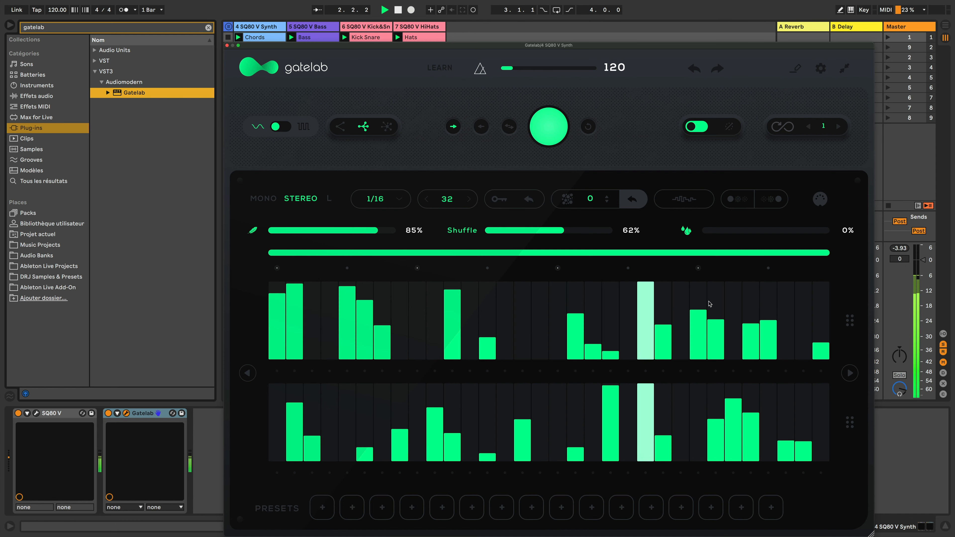
pyautogui.click(785, 230)
pyautogui.moveTo(790, 232); pyautogui.dragTo(847, 236)
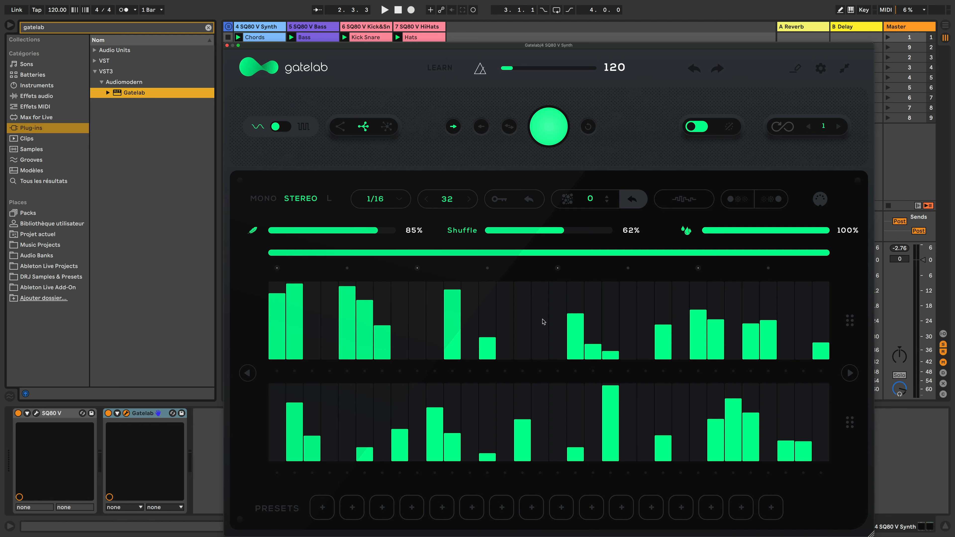
pyautogui.press('space')
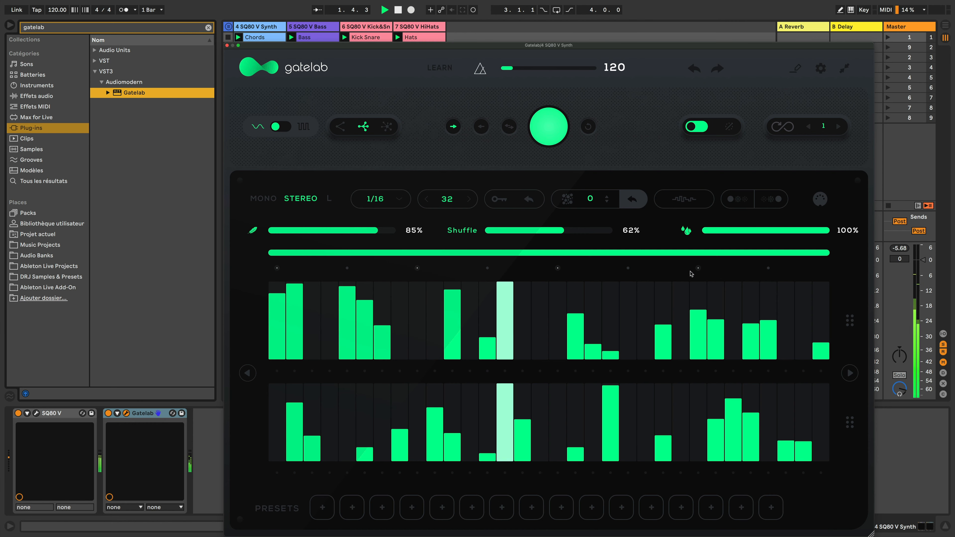
# Blend the gated and dry signals by trying the mix at 44% and 55%, and set it to 59% during playback.
pyautogui.moveTo(752, 231)
pyautogui.mouseDown()
pyautogui.moveTo(743, 232)
pyautogui.moveTo(768, 233)
pyautogui.moveTo(729, 234)
pyautogui.moveTo(773, 234)
pyautogui.moveTo(750, 236)
pyautogui.moveTo(759, 236)
pyautogui.mouseUp()
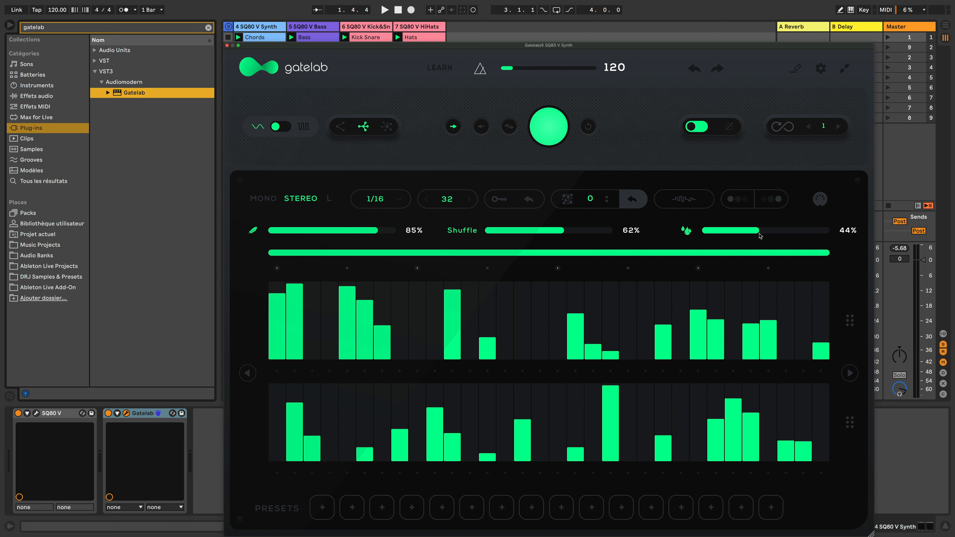
pyautogui.moveTo(759, 236); pyautogui.dragTo(772, 236)
pyautogui.press('space')
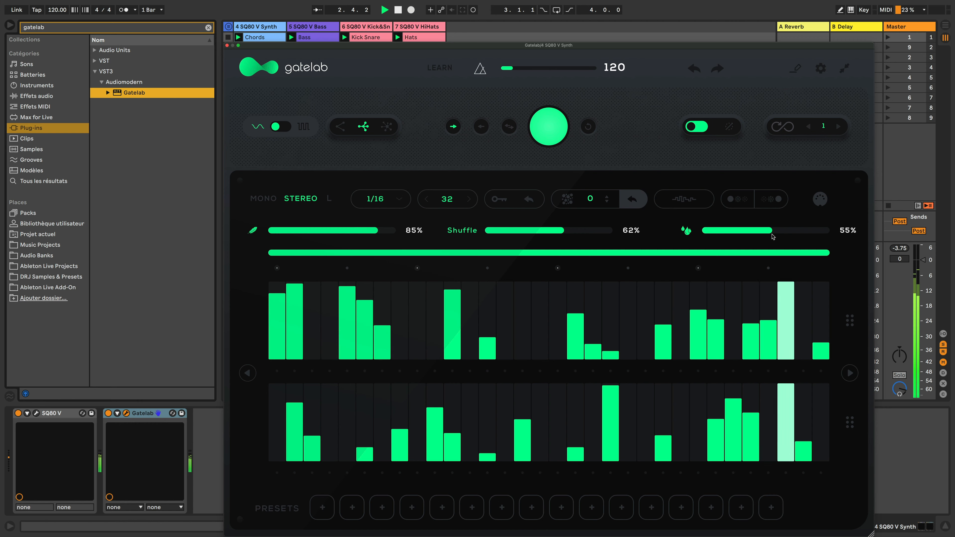
pyautogui.moveTo(772, 236); pyautogui.dragTo(779, 236)
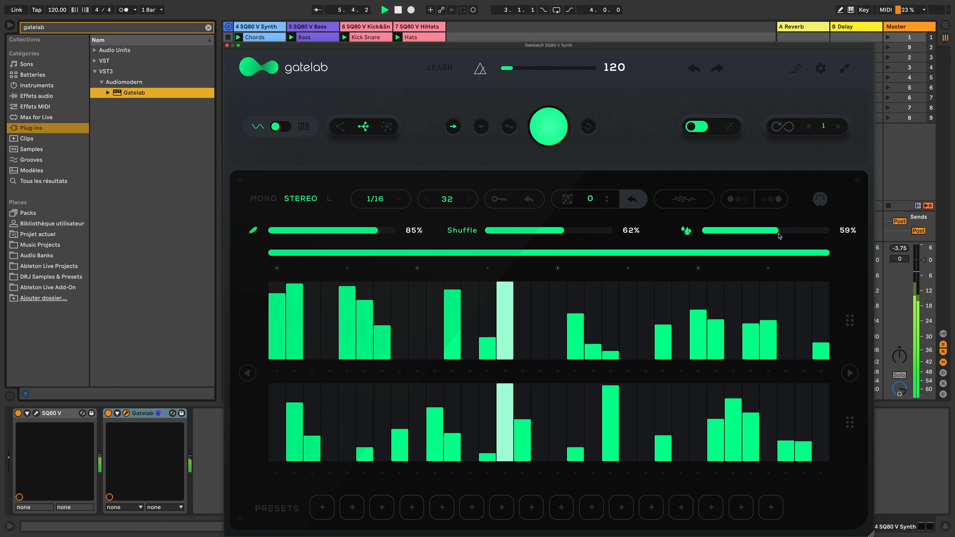
# Set the gate smoothing to 84% and Shuffle to 0%.
pyautogui.moveTo(372, 234); pyautogui.dragTo(376, 233)
pyautogui.moveTo(508, 233); pyautogui.dragTo(478, 232)
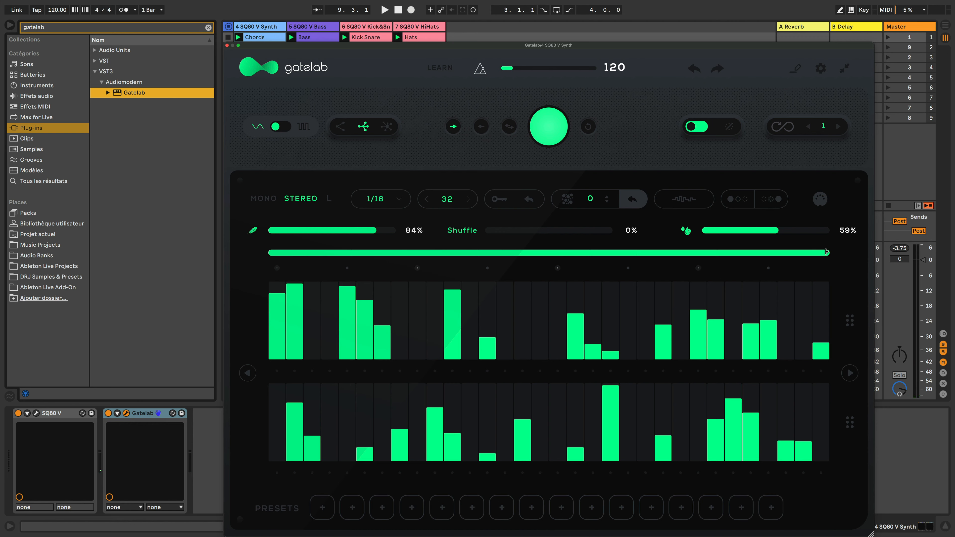
# Try out different loop range lengths and positions, and set the range to the first 13 steps.
pyautogui.moveTo(826, 252); pyautogui.dragTo(557, 255)
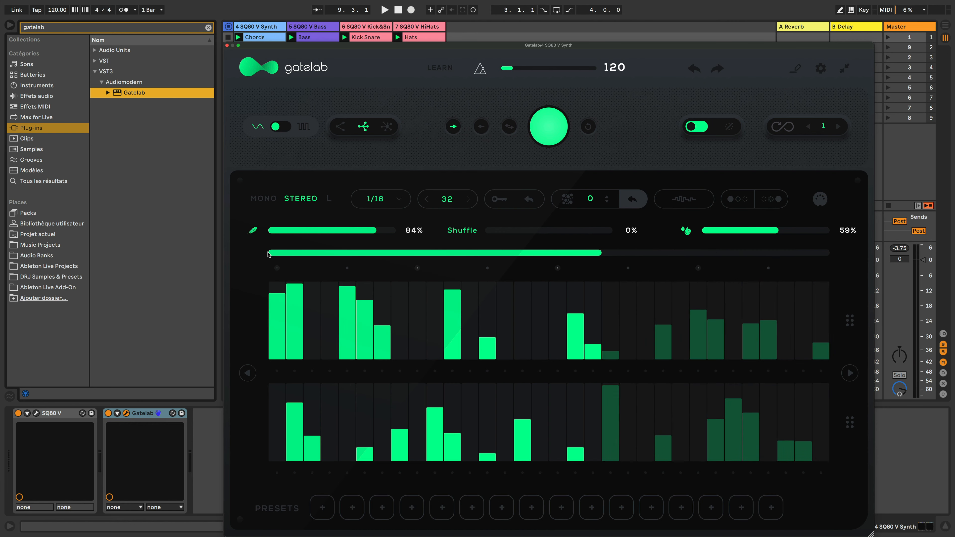
pyautogui.moveTo(268, 252); pyautogui.dragTo(389, 253)
pyautogui.moveTo(450, 252); pyautogui.dragTo(330, 258)
pyautogui.moveTo(473, 252); pyautogui.dragTo(482, 253)
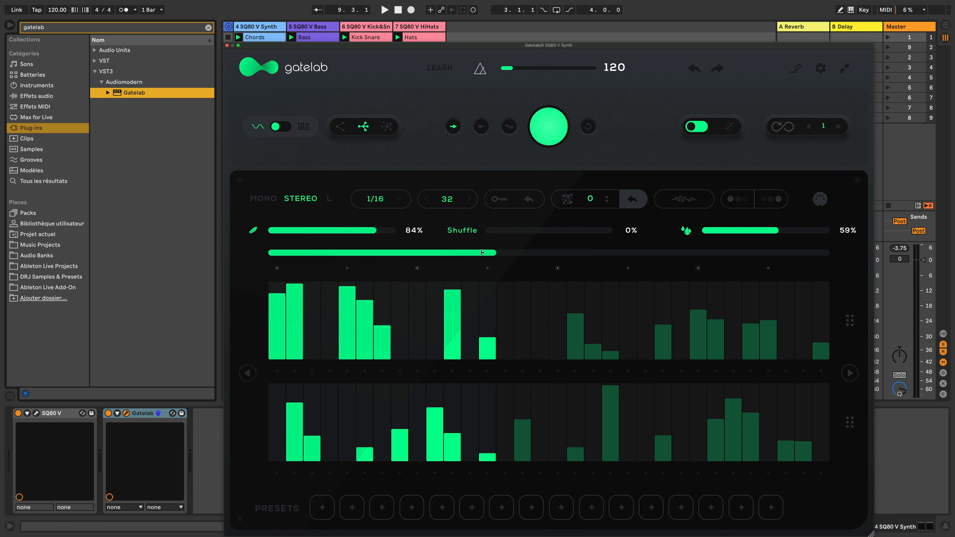
# Play the shortened loop and shift its range to steps 10 through 22.
pyautogui.press('space')
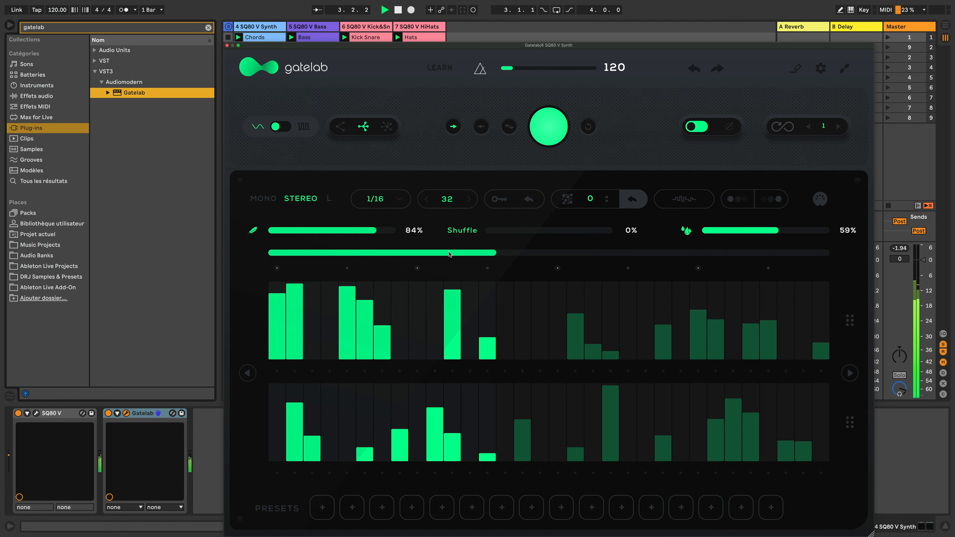
pyautogui.moveTo(452, 254); pyautogui.dragTo(599, 264)
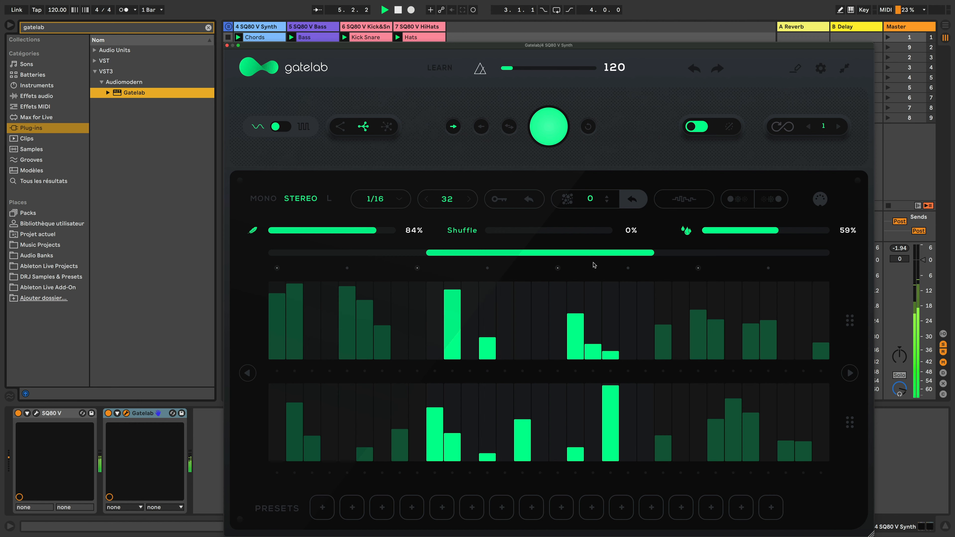
# Stop playback and reset the loop range to cover all 32 steps.
pyautogui.press('space')
pyautogui.doubleClick(583, 254)
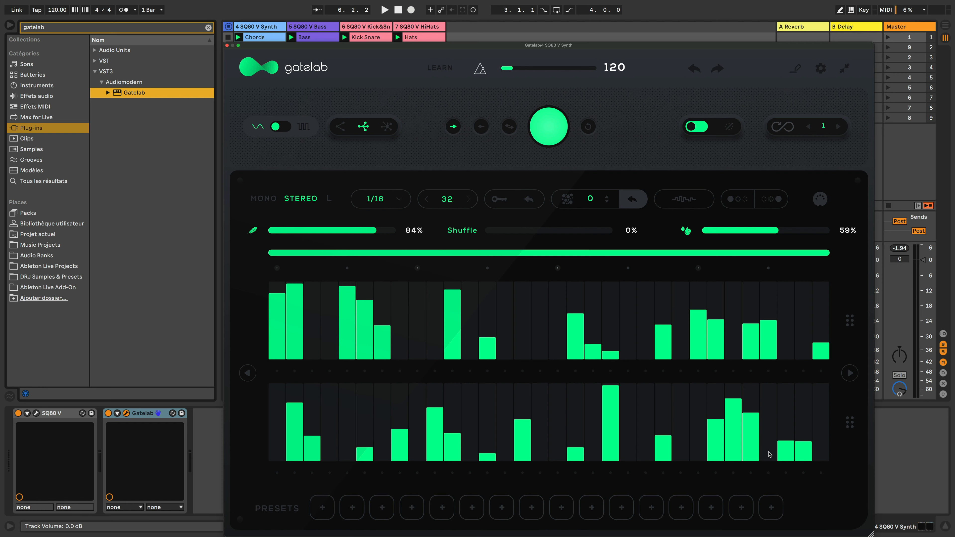
# Copy the upper channel's pattern to the lower one, add bars at steps 15 and 21 there, and copy it back to the upper channel.
pyautogui.click(849, 321)
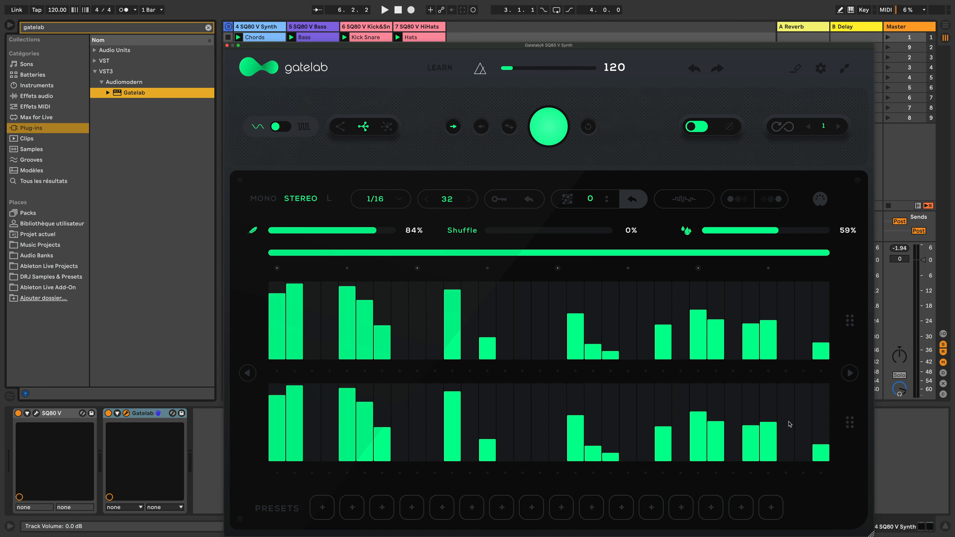
pyautogui.moveTo(627, 421); pyautogui.dragTo(627, 406)
pyautogui.moveTo(522, 420); pyautogui.dragTo(521, 394)
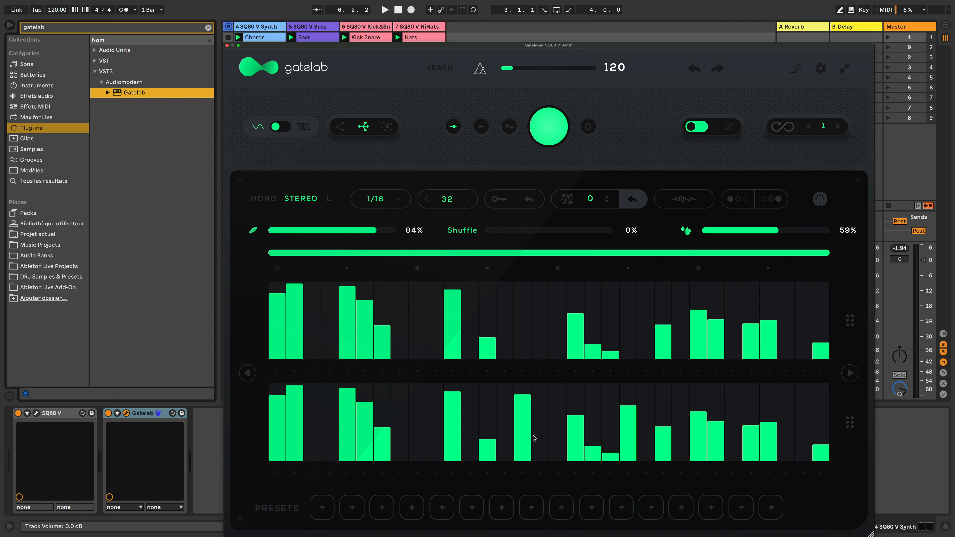
pyautogui.click(852, 427)
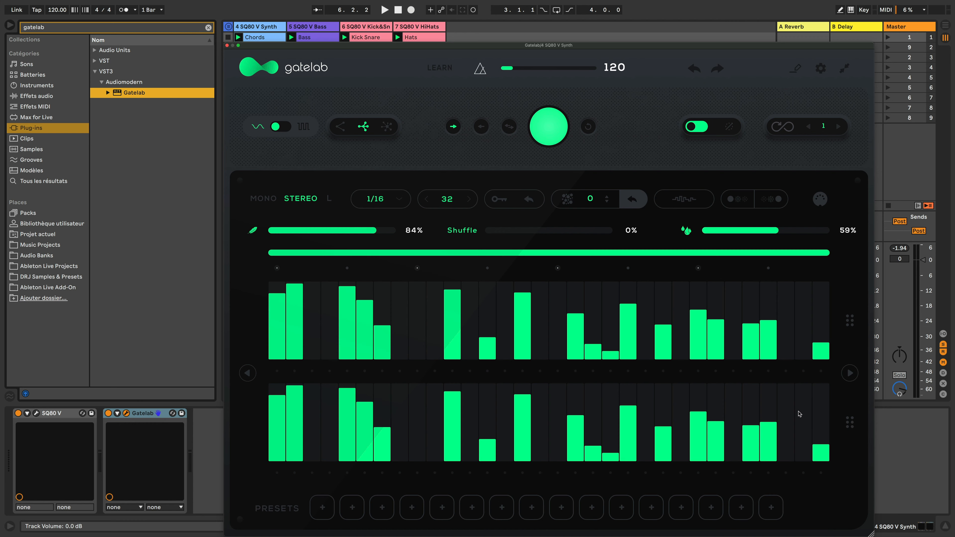
# Shift the whole pattern in both channels four steps later, and back eight steps earlier.
pyautogui.click(850, 374)
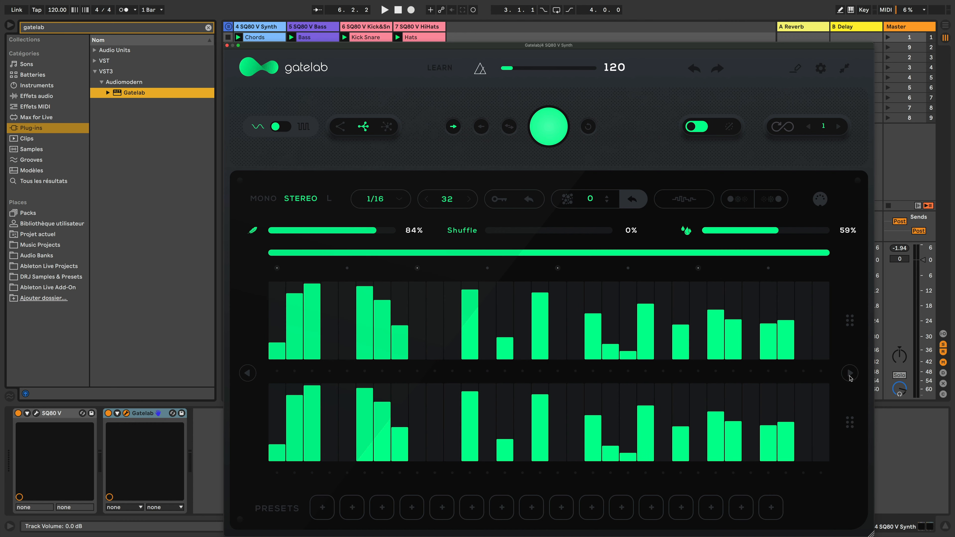
pyautogui.click(850, 375)
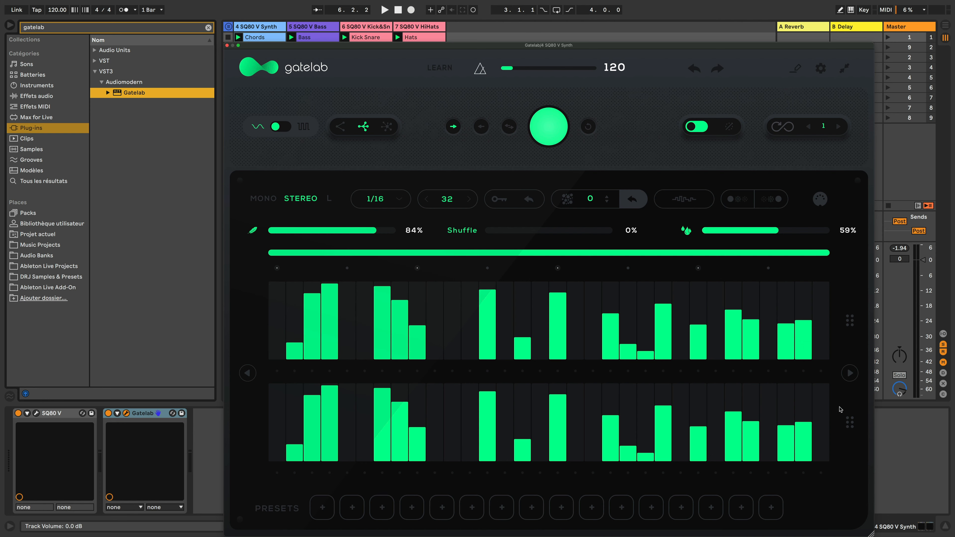
pyautogui.click(850, 374)
pyautogui.click(850, 374)
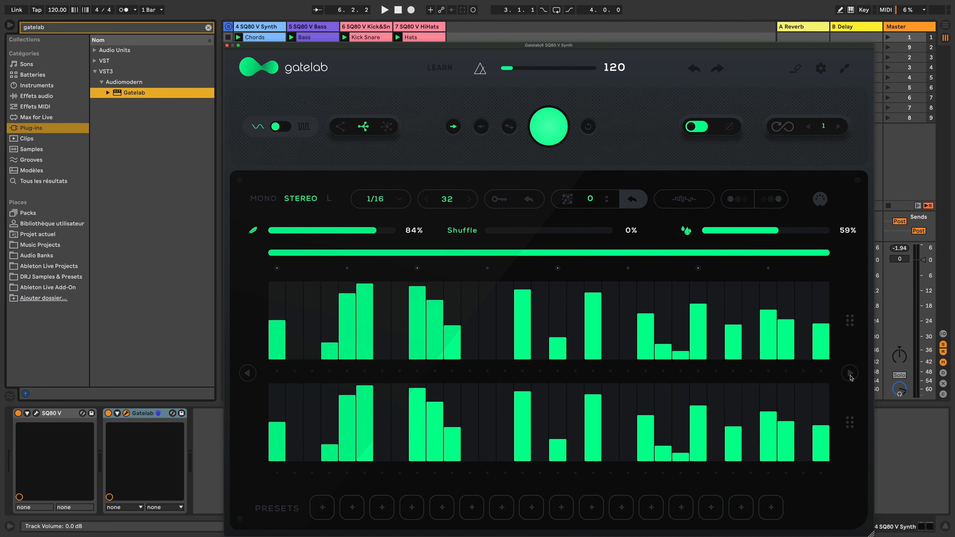
pyautogui.click(248, 374)
pyautogui.click(248, 373)
pyautogui.click(247, 374)
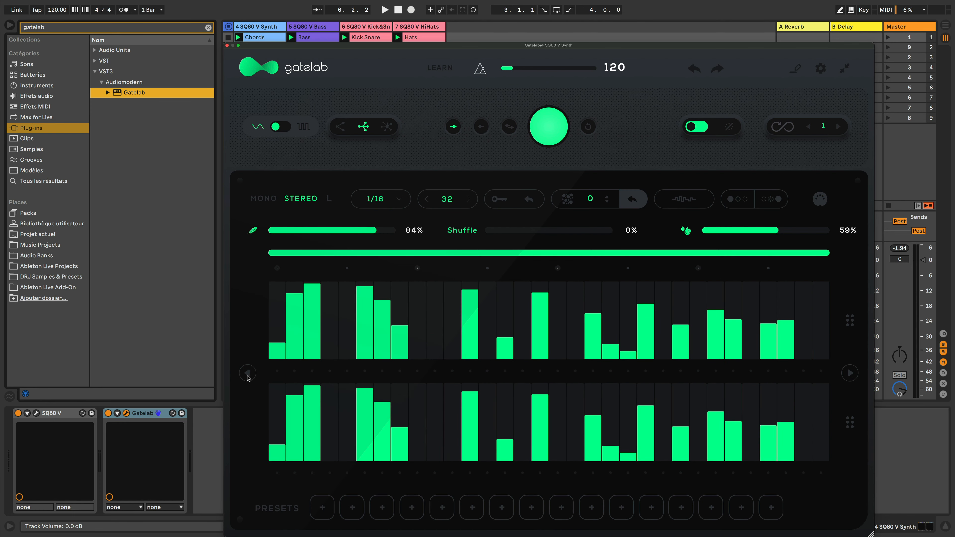
pyautogui.click(247, 374)
pyautogui.click(247, 373)
pyautogui.click(247, 373)
pyautogui.click(247, 374)
pyautogui.click(247, 373)
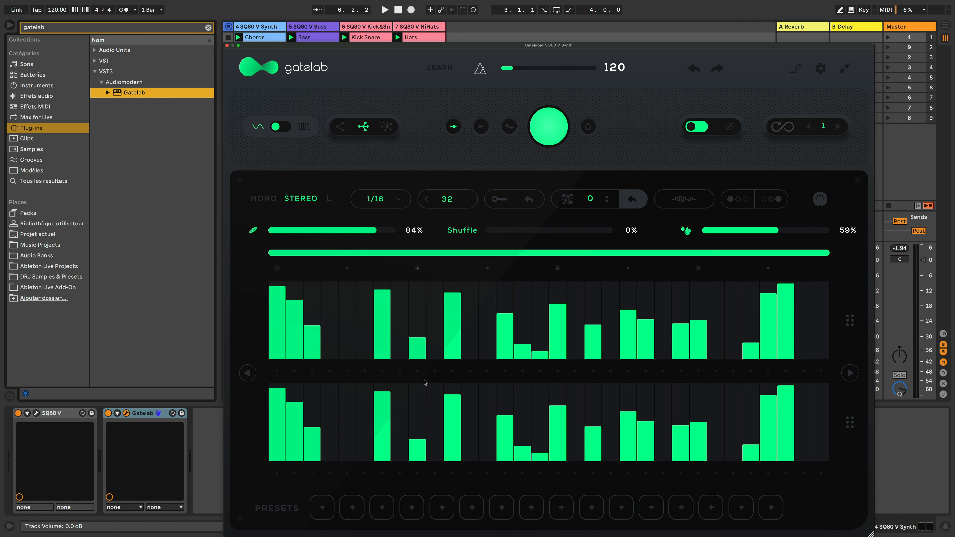
# Play the shifted pattern, store it in preset slot 1 and stop playback.
pyautogui.press('space')
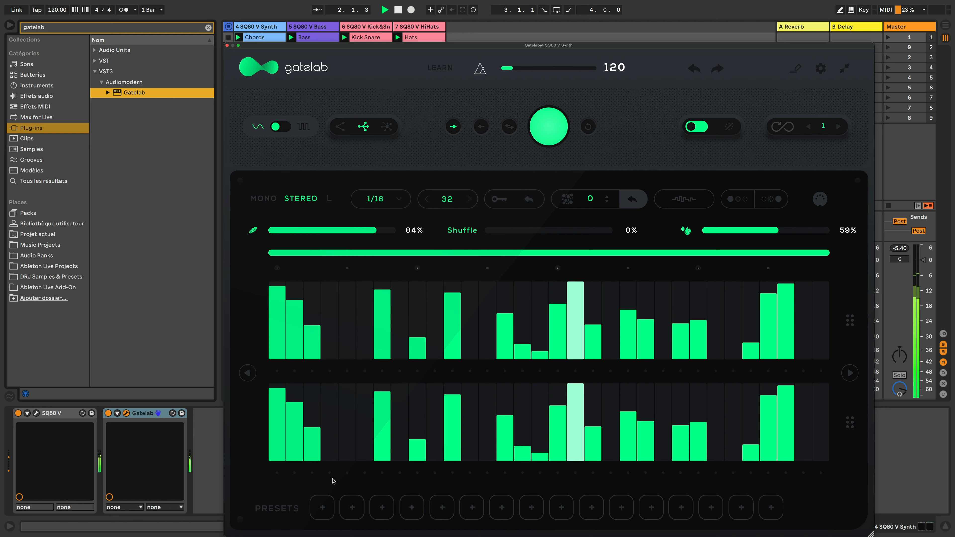
pyautogui.click(322, 508)
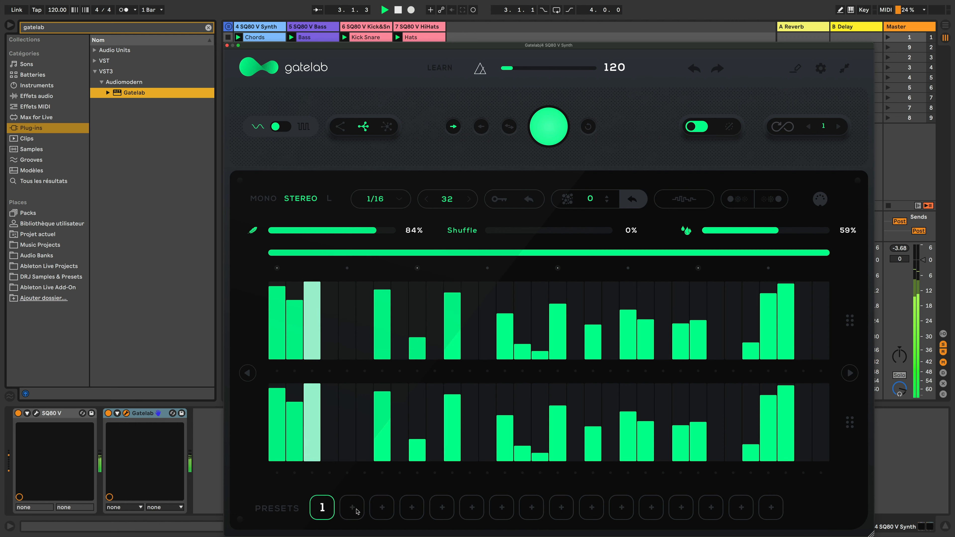
pyautogui.press('space')
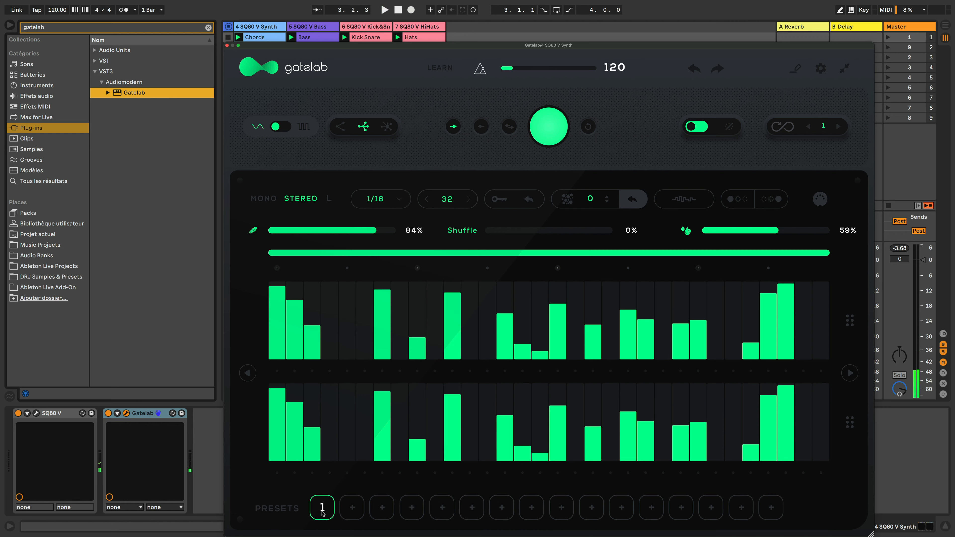
# Generate a new random pattern, play it briefly and store it in preset slot 2.
pyautogui.click(543, 146)
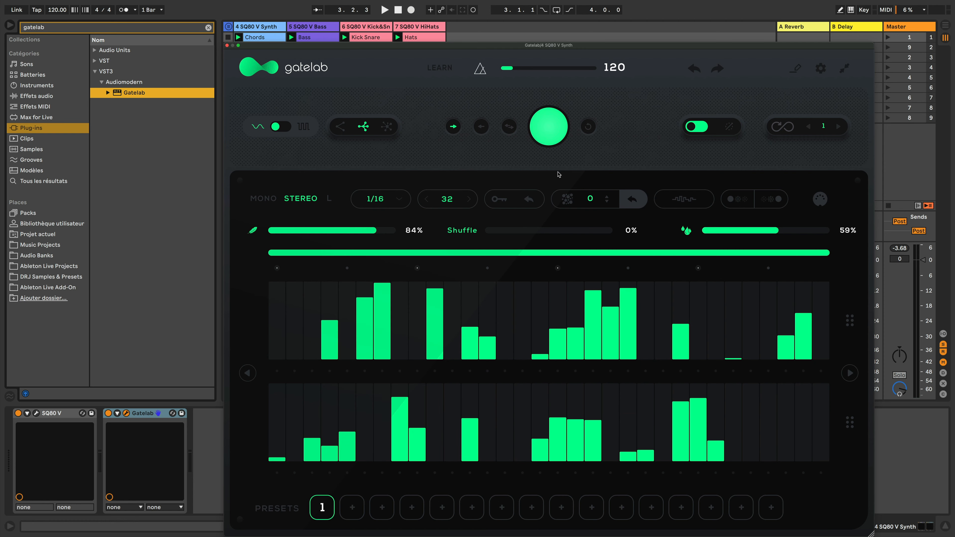
pyautogui.press('space')
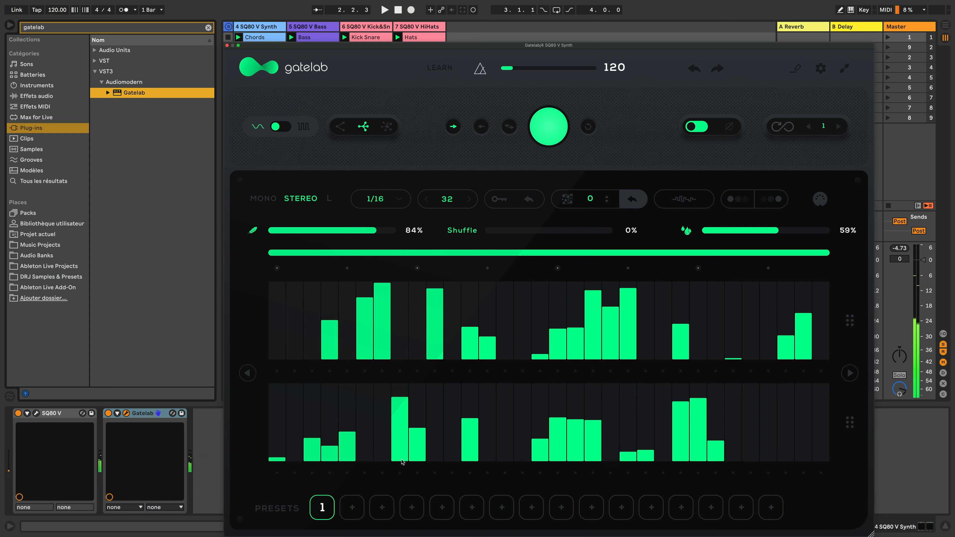
pyautogui.click(353, 507)
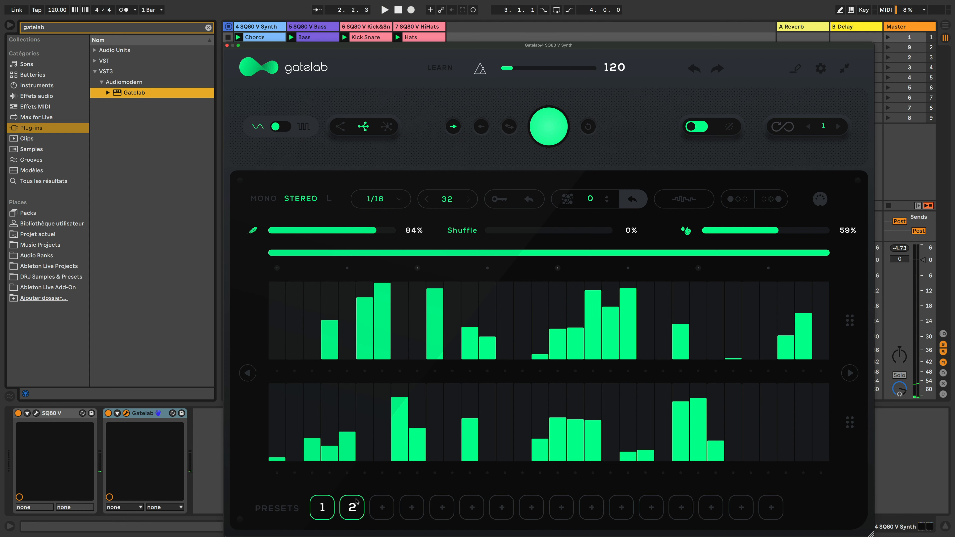
# Compare presets 1 and 2 by switching between them during playback, ending on preset 2.
pyautogui.click(322, 507)
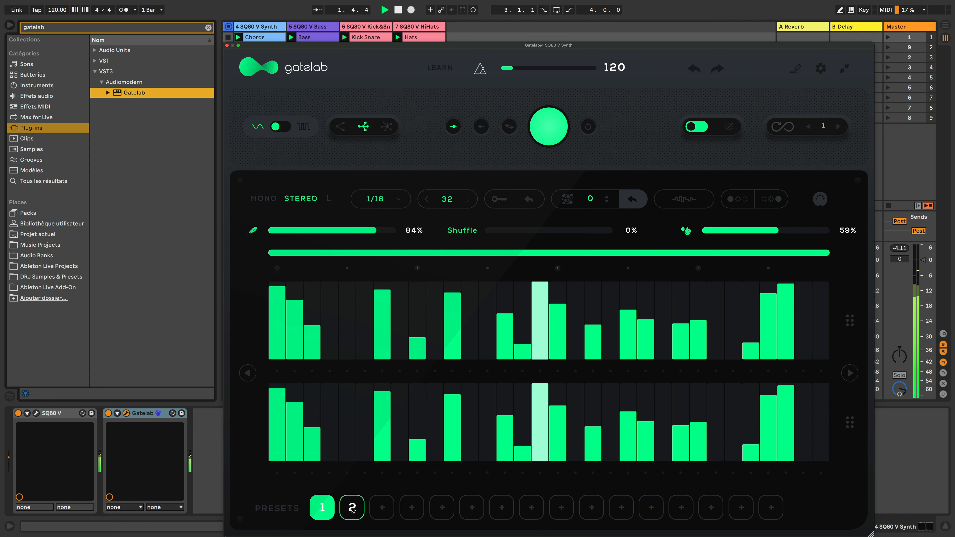
pyautogui.click(352, 508)
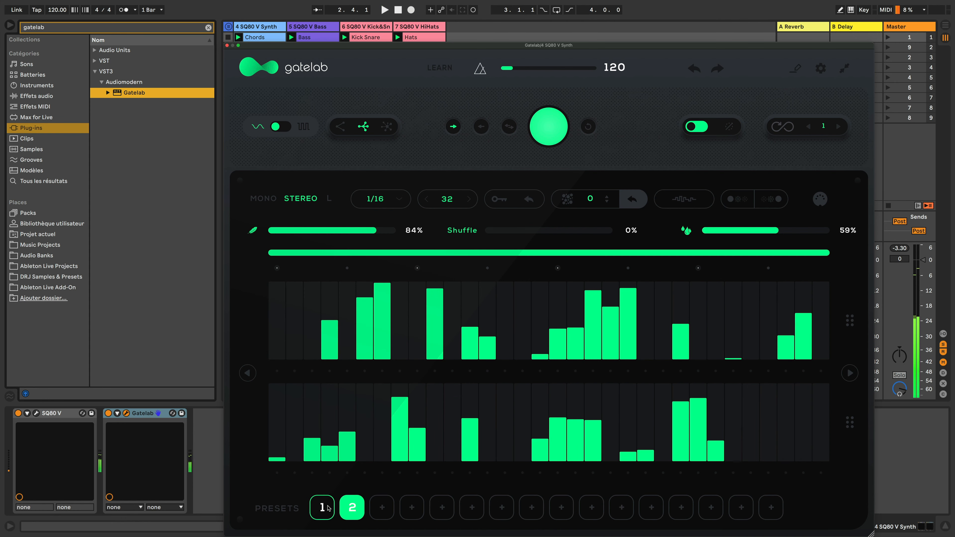
pyautogui.press('space')
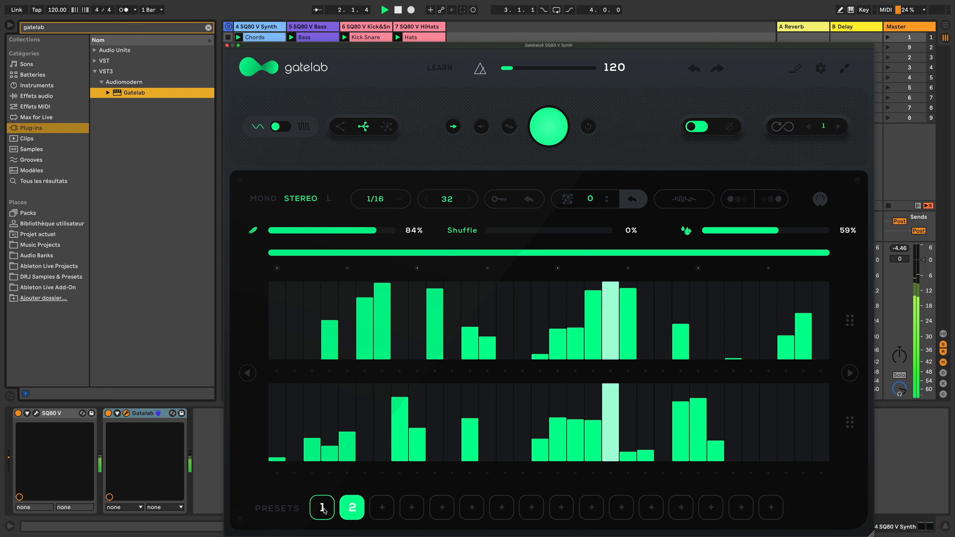
pyautogui.click(322, 507)
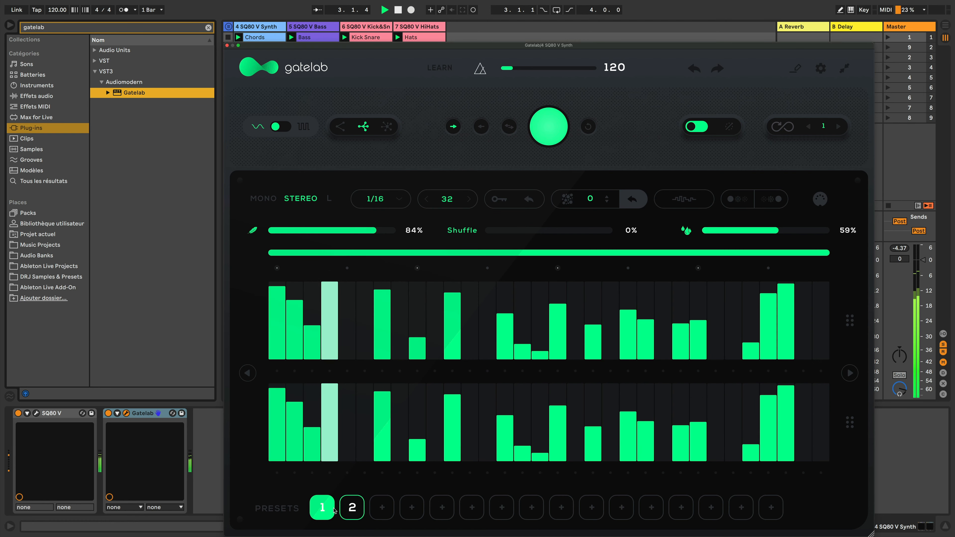
pyautogui.click(353, 508)
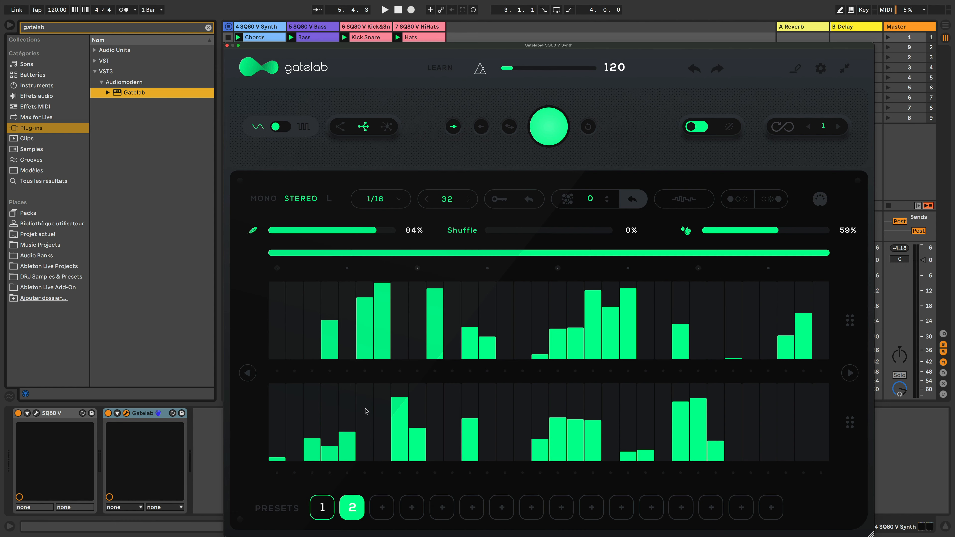
# Set the smoothing to 88%, play the pattern and store this variation in preset slot 3.
pyautogui.moveTo(330, 244); pyautogui.dragTo(325, 292)
pyautogui.press('space')
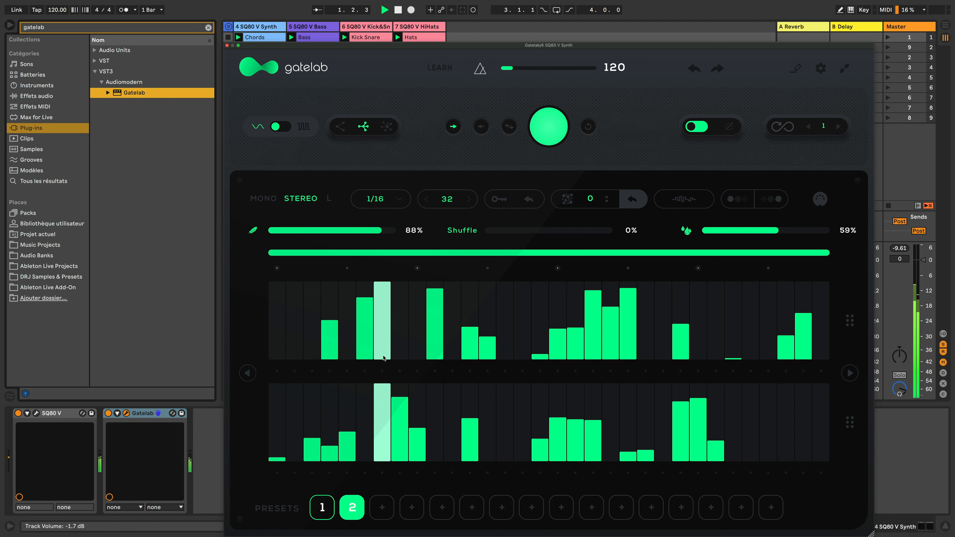
pyautogui.click(382, 507)
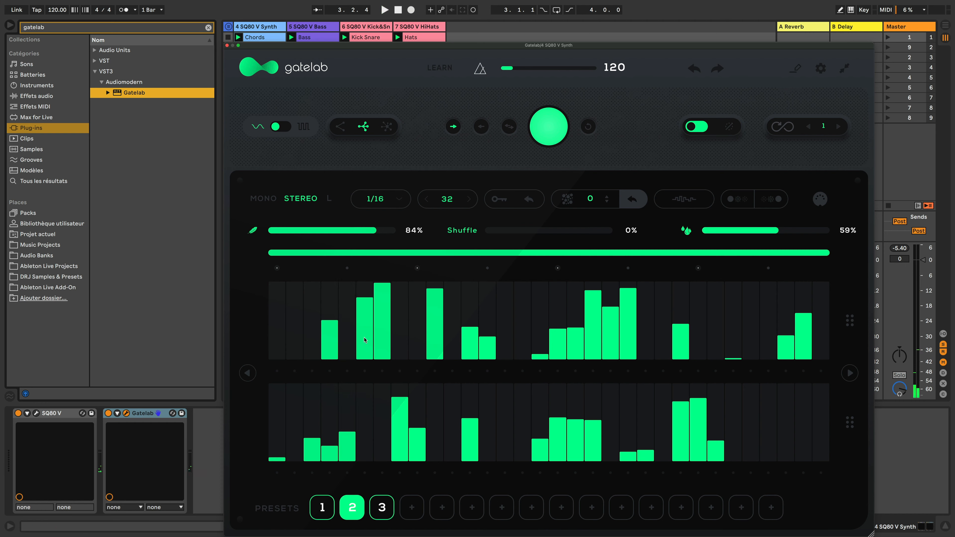
# Try the smoothing at 22% without storing it, and reload preset 2 to discard the change.
pyautogui.moveTo(359, 230); pyautogui.dragTo(316, 231)
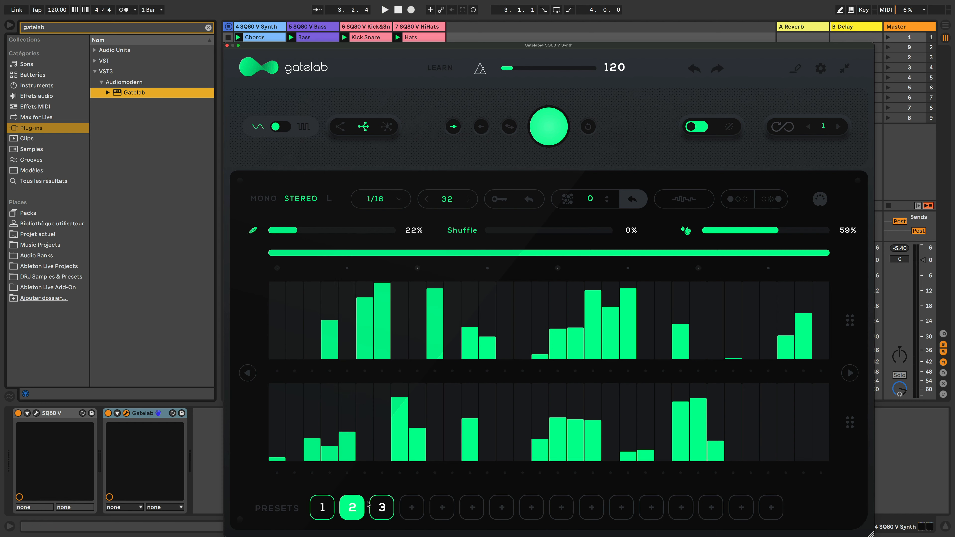
pyautogui.click(352, 507)
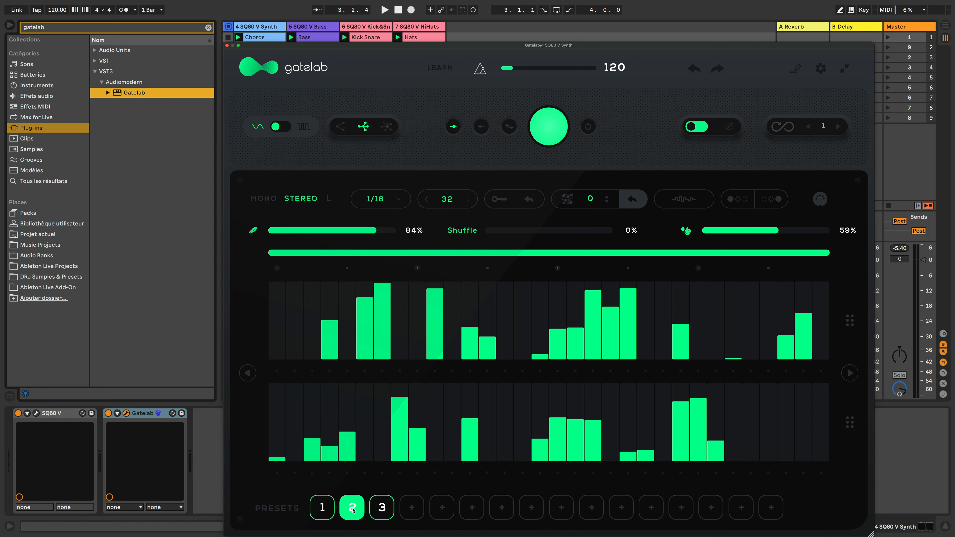
# Load preset 3, set Shuffle to 75% and the mix to 100%, and store the variation in preset slot 4.
pyautogui.click(382, 509)
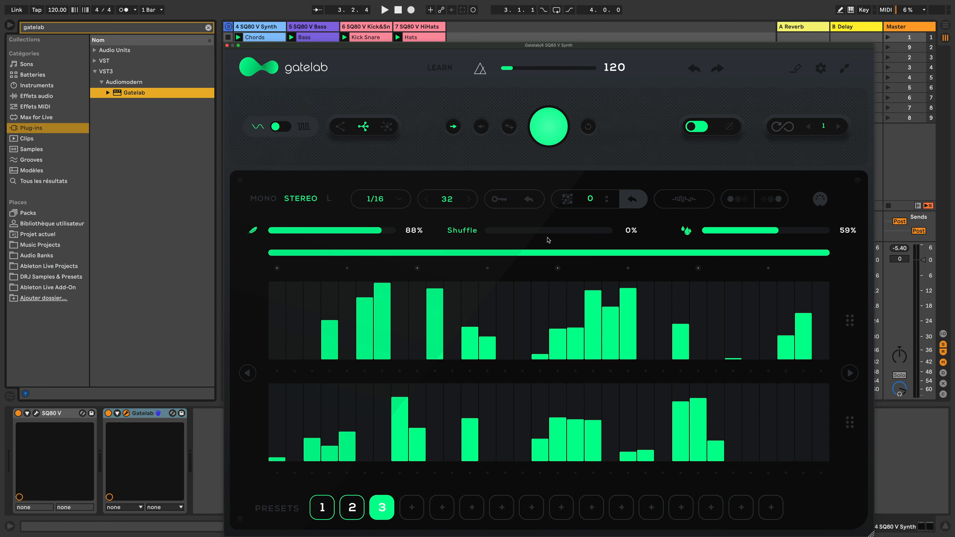
pyautogui.moveTo(548, 233); pyautogui.dragTo(560, 231)
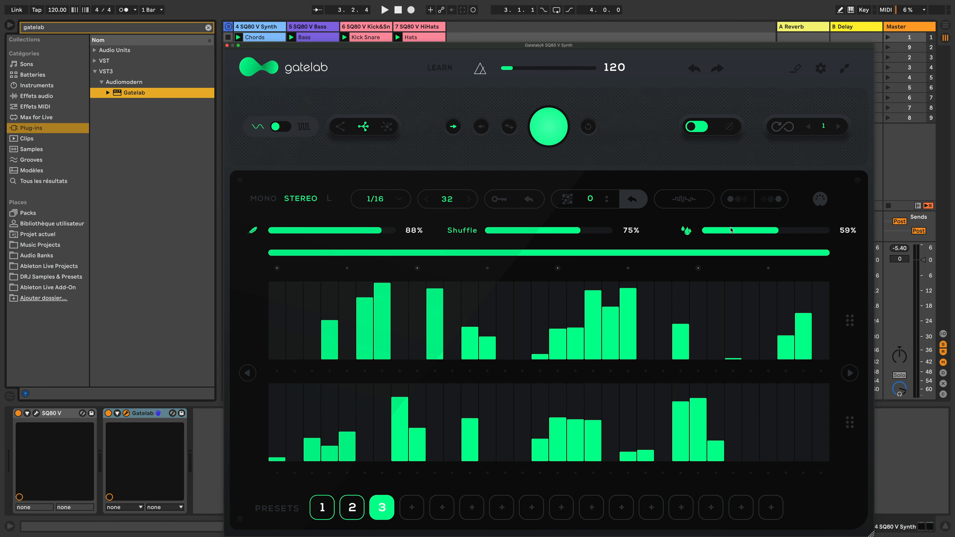
pyautogui.moveTo(784, 231); pyautogui.dragTo(832, 235)
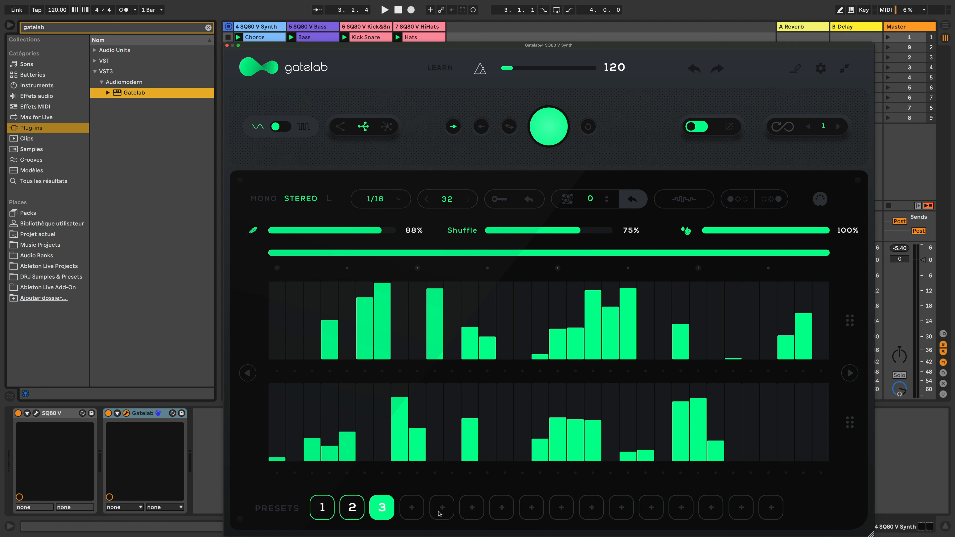
pyautogui.click(416, 510)
# Recall presets 2, 3 and 4 in turn to compare their stored smoothing, Shuffle and mix settings.
pyautogui.click(352, 508)
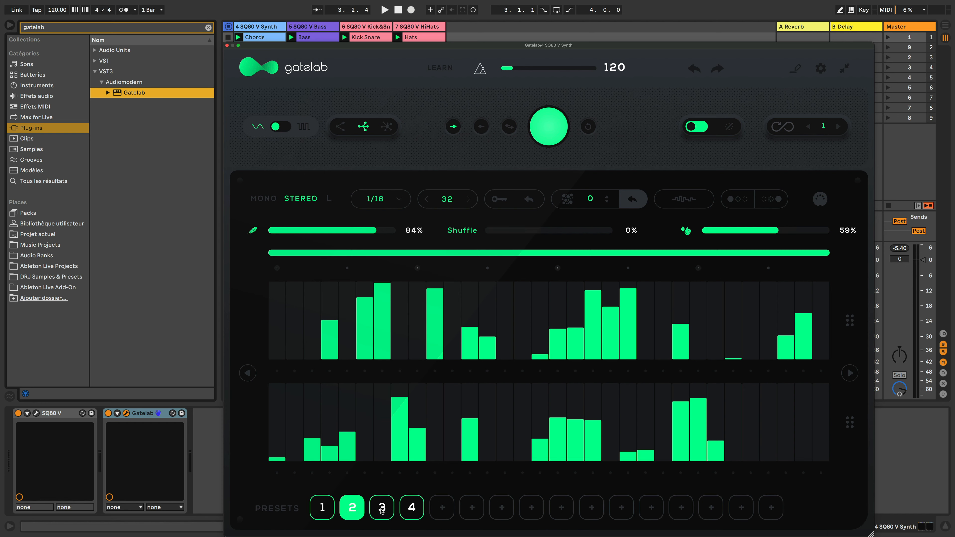
pyautogui.click(381, 510)
pyautogui.click(412, 510)
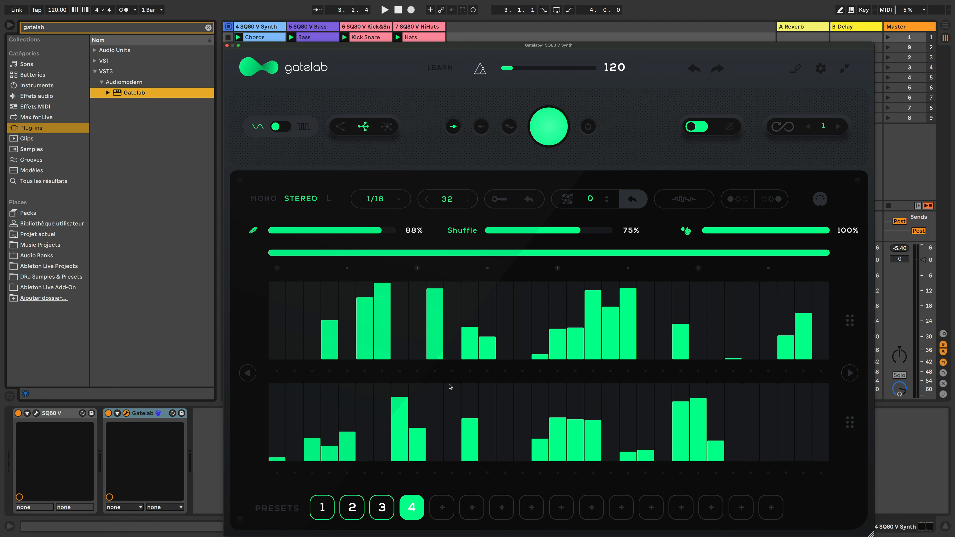
# Play preset 4, switch to presets 3 and 2 during playback, and stop and reload preset 4.
pyautogui.press('space')
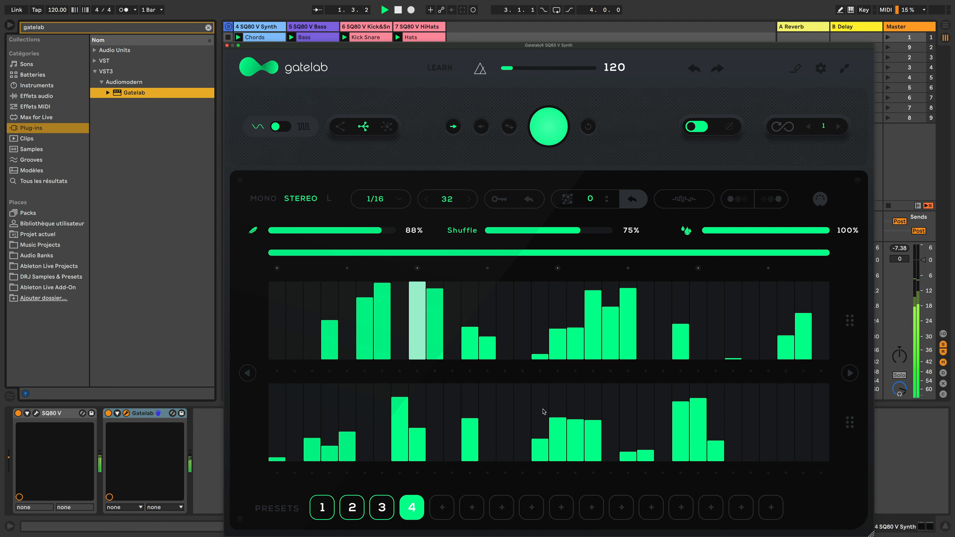
pyautogui.click(381, 511)
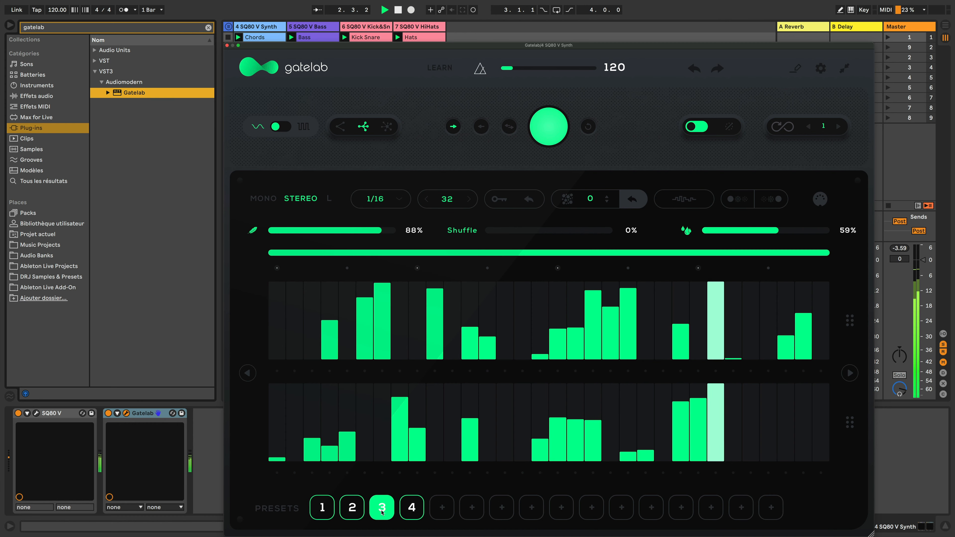
pyautogui.click(356, 510)
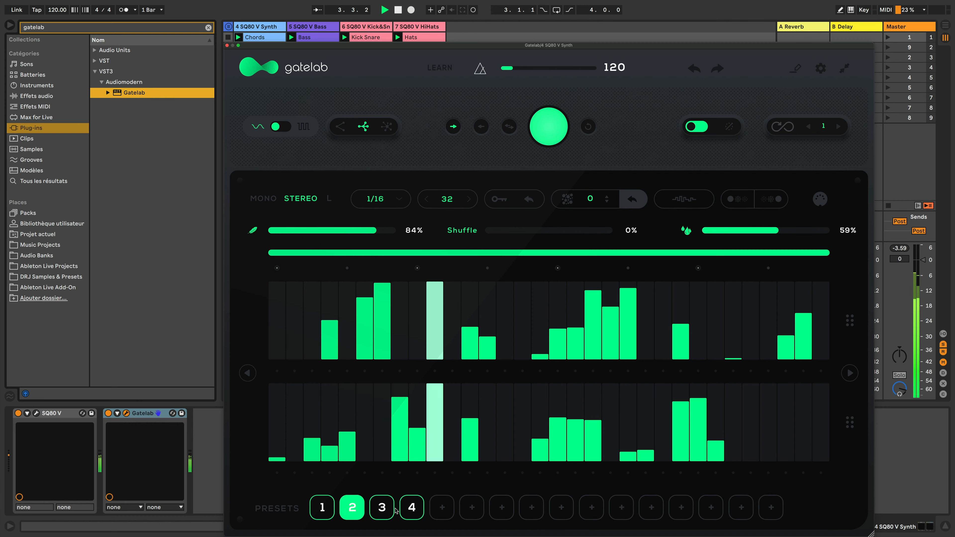
pyautogui.press('space')
pyautogui.click(410, 510)
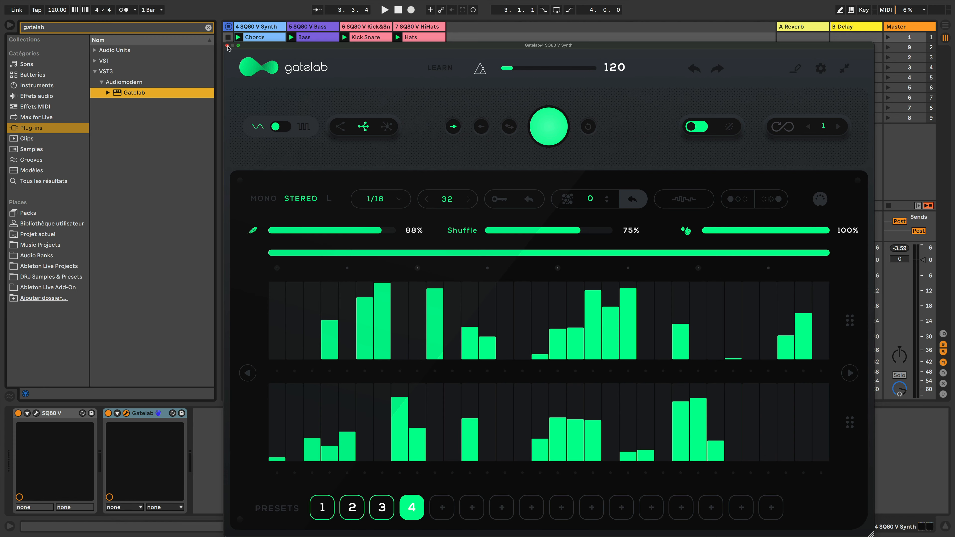
# Close the Gatelab window, solo the SQ80 V HiHats track and start playback.
pyautogui.click(226, 45)
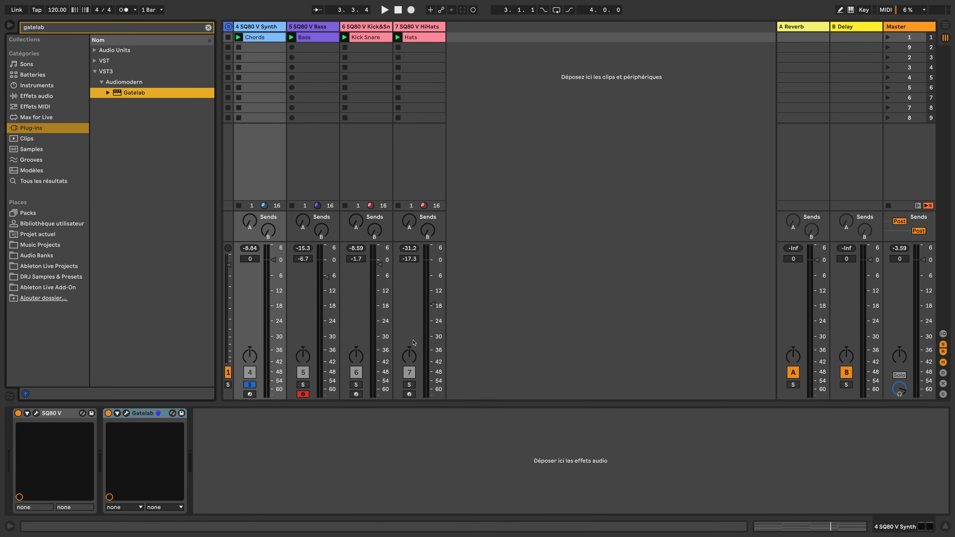
pyautogui.click(409, 385)
pyautogui.press('space')
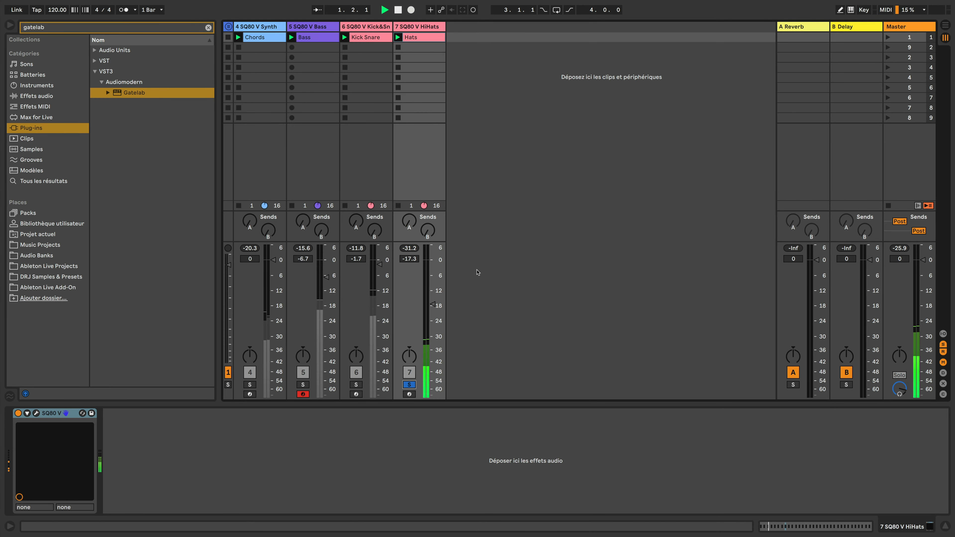
# Stop playback, add Gatelab to the SQ80 V HiHats track, and reposition and enlarge its window.
pyautogui.press('space')
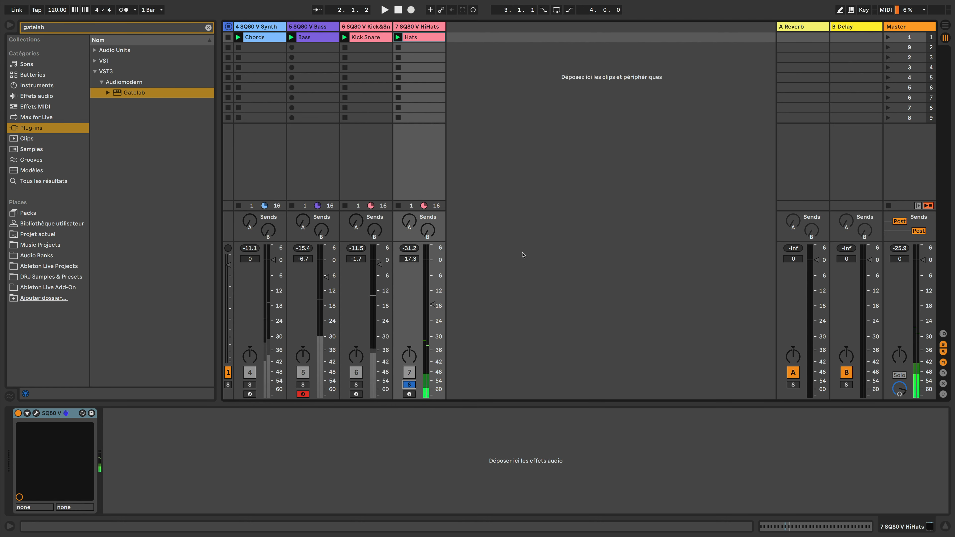
pyautogui.moveTo(120, 95); pyautogui.dragTo(310, 129)
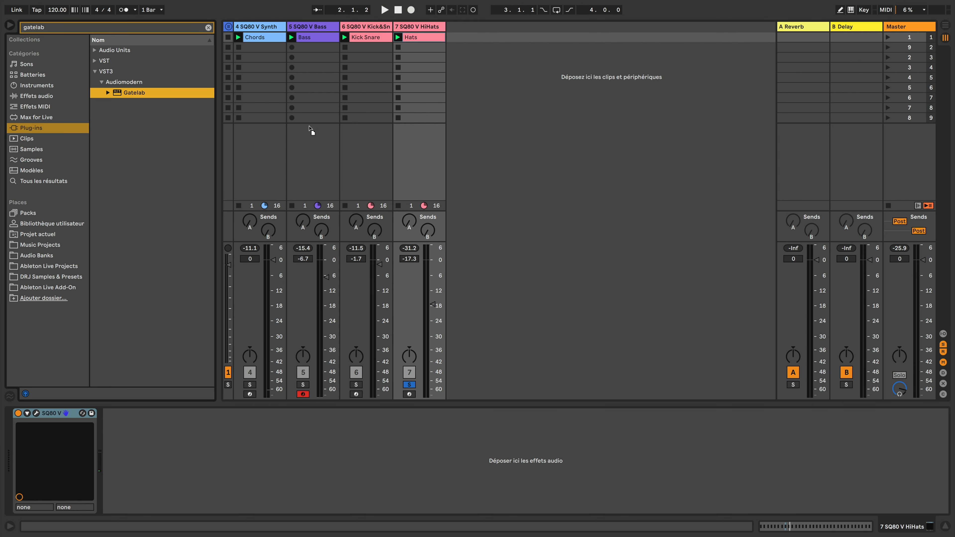
pyautogui.moveTo(417, 114); pyautogui.dragTo(418, 115)
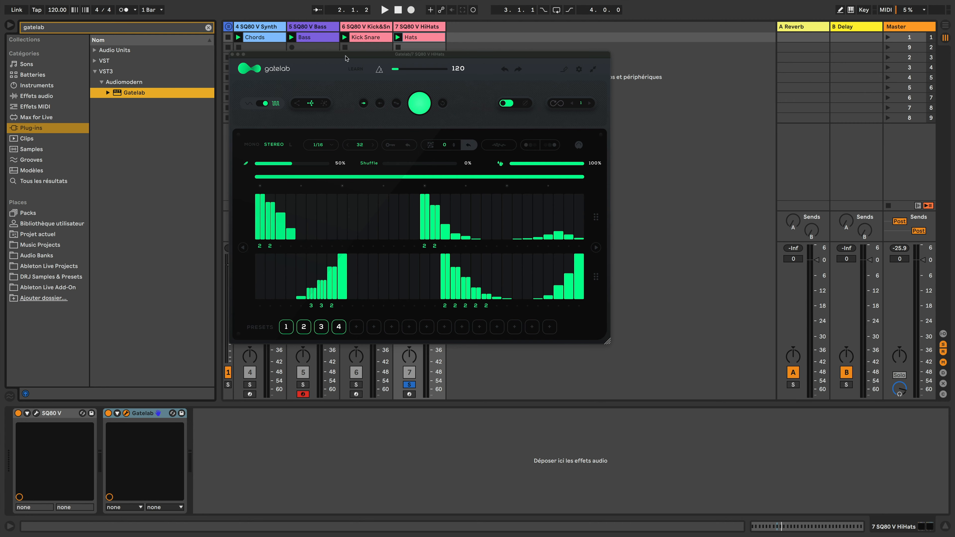
pyautogui.moveTo(346, 57); pyautogui.dragTo(341, 50)
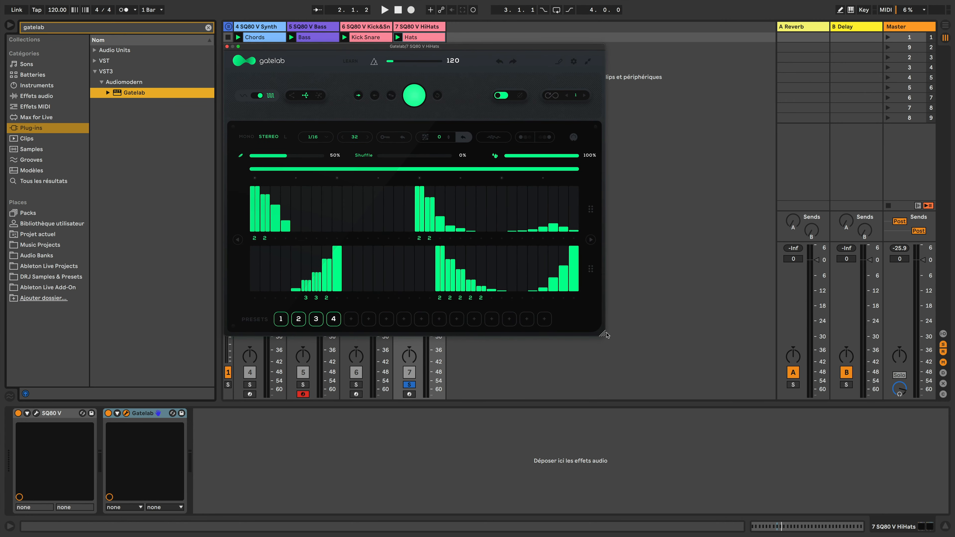
pyautogui.moveTo(606, 335); pyautogui.dragTo(864, 513)
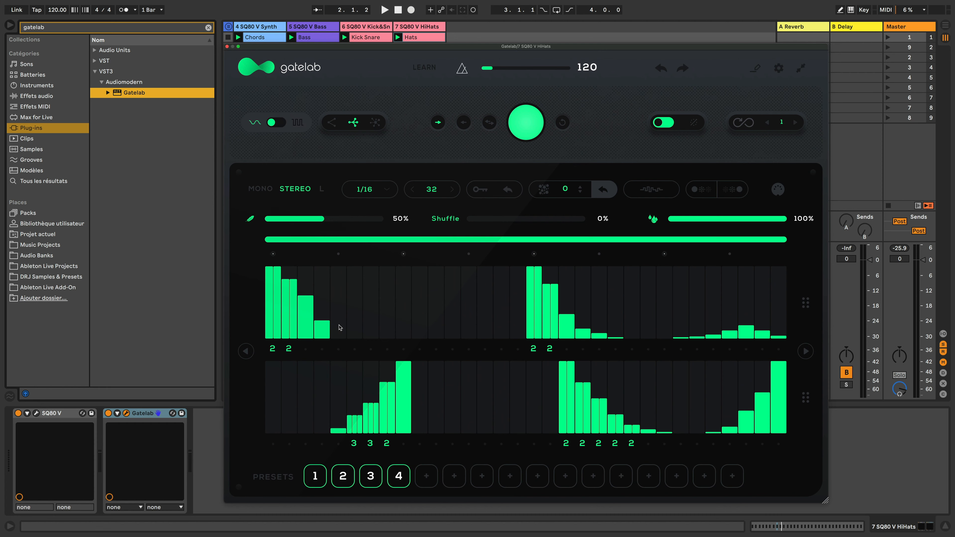
# Switch the hi-hat Gatelab to Mono, draw a wavy level curve across the steps, start playback and raise the first eight steps.
pyautogui.click(260, 189)
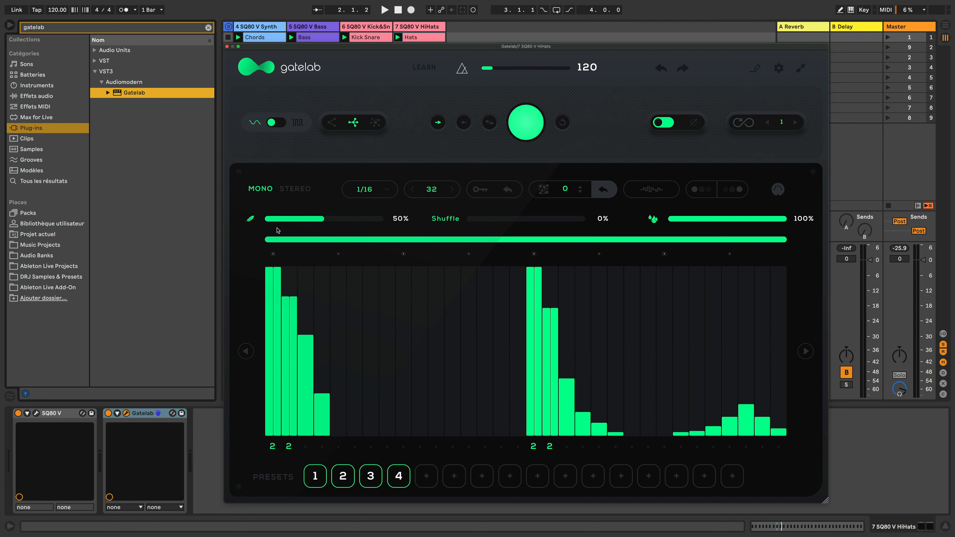
pyautogui.moveTo(262, 415)
pyautogui.mouseDown()
pyautogui.moveTo(282, 418)
pyautogui.moveTo(355, 388)
pyautogui.moveTo(410, 319)
pyautogui.moveTo(479, 378)
pyautogui.moveTo(526, 346)
pyautogui.moveTo(639, 306)
pyautogui.moveTo(687, 340)
pyautogui.moveTo(761, 307)
pyautogui.moveTo(764, 289)
pyautogui.mouseUp()
pyautogui.press('space')
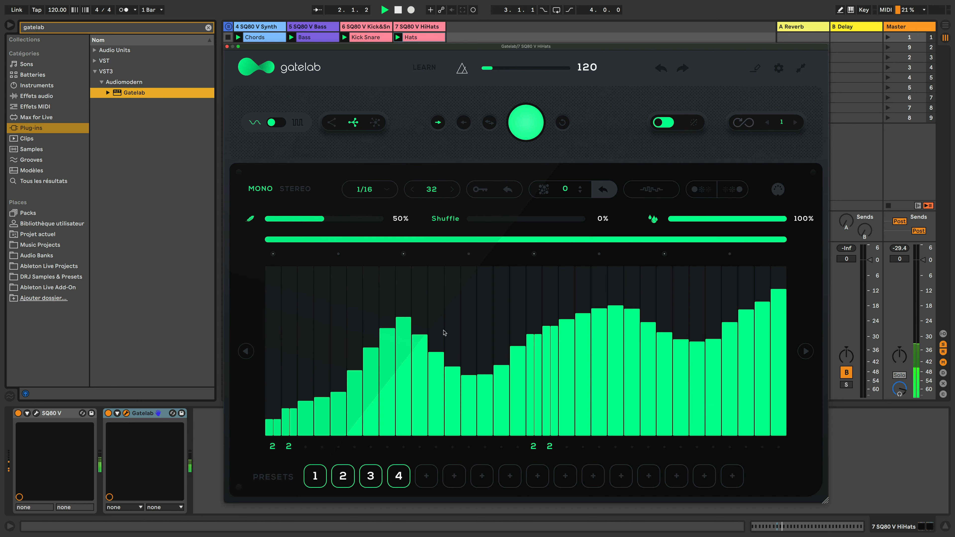
pyautogui.moveTo(269, 278); pyautogui.dragTo(394, 308)
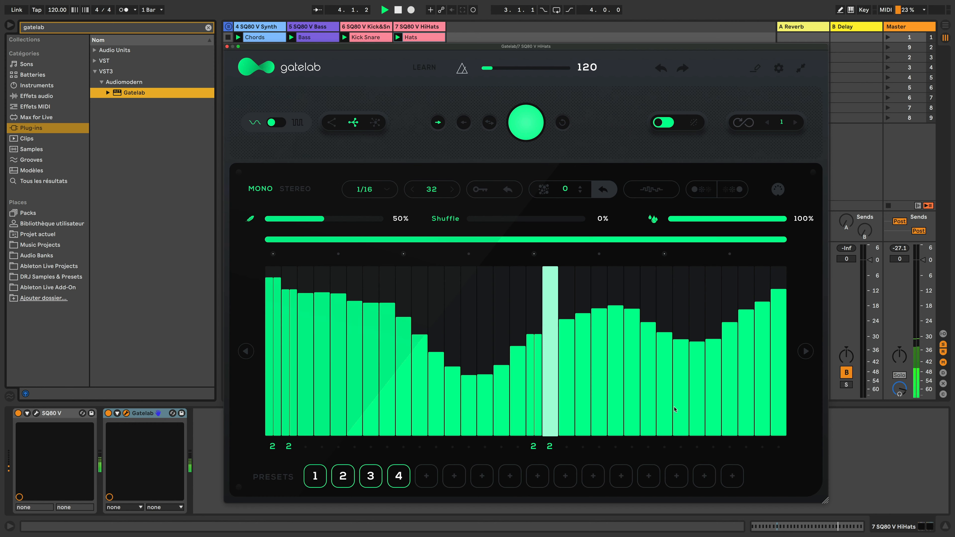
# Set the step divisions to 3 on steps 19 and 20 and 2 on steps 21 and 22, and stop playback.
pyautogui.click(562, 448)
pyautogui.click(571, 450)
pyautogui.click(599, 448)
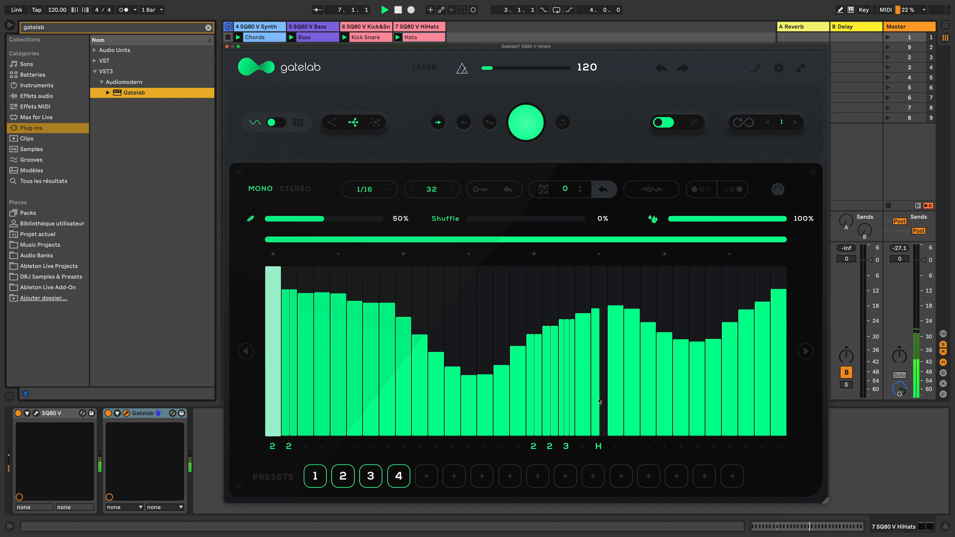
pyautogui.click(615, 448)
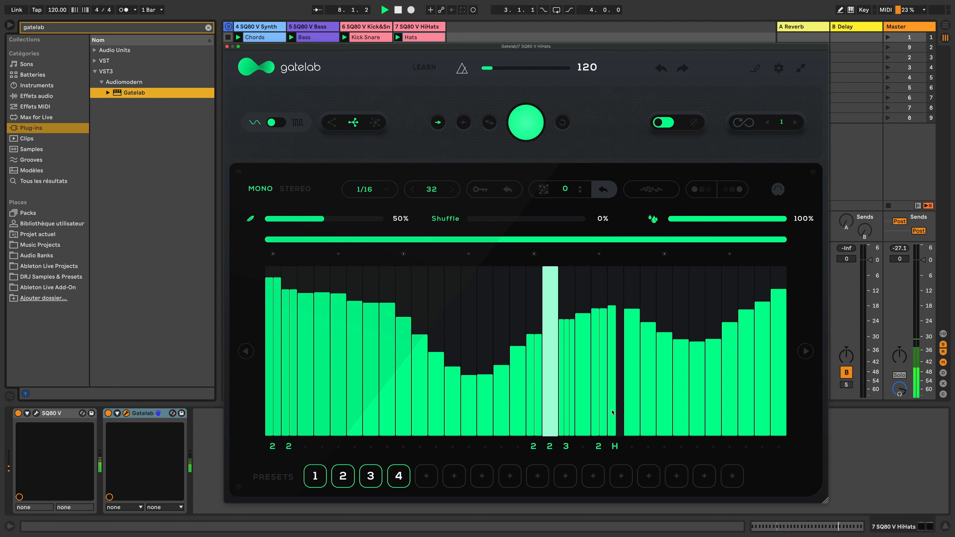
pyautogui.click(616, 448)
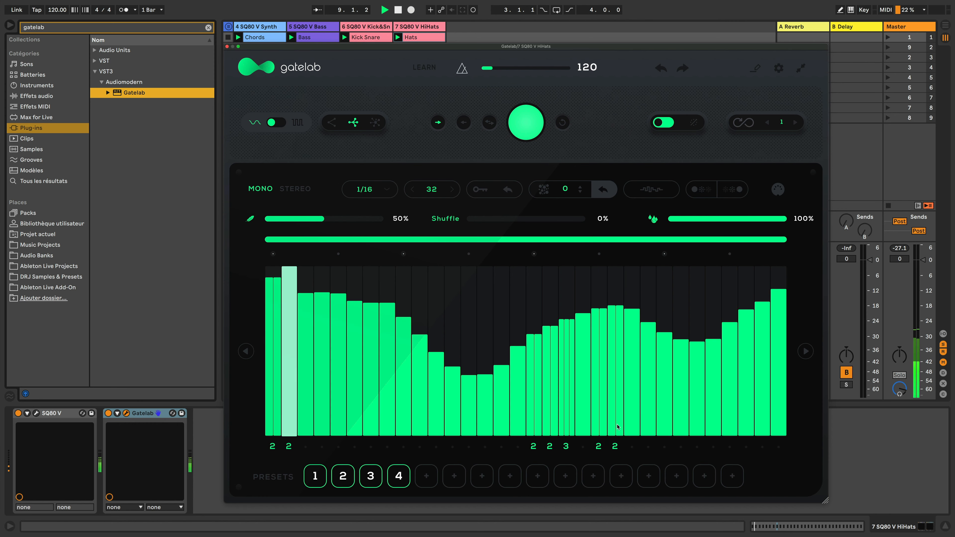
pyautogui.click(583, 447)
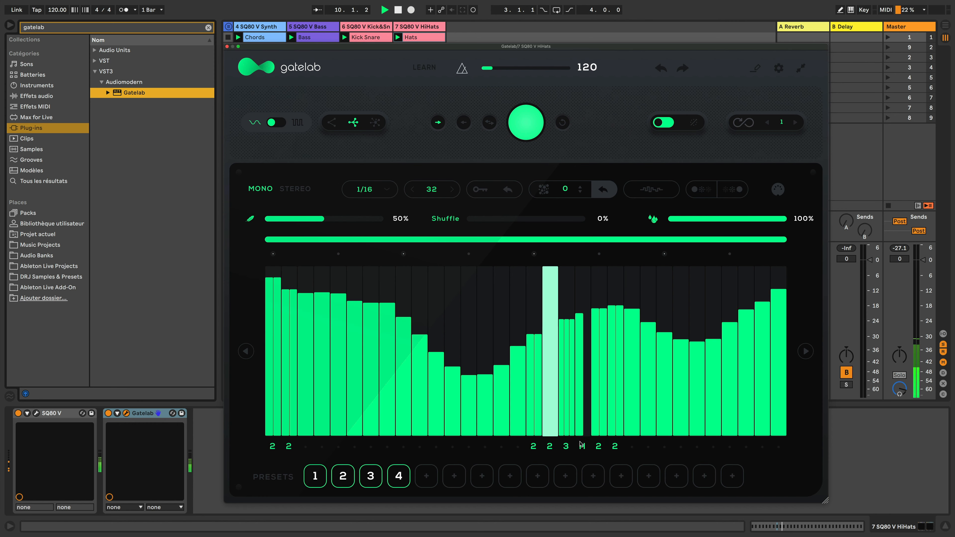
pyautogui.moveTo(583, 423); pyautogui.dragTo(583, 391)
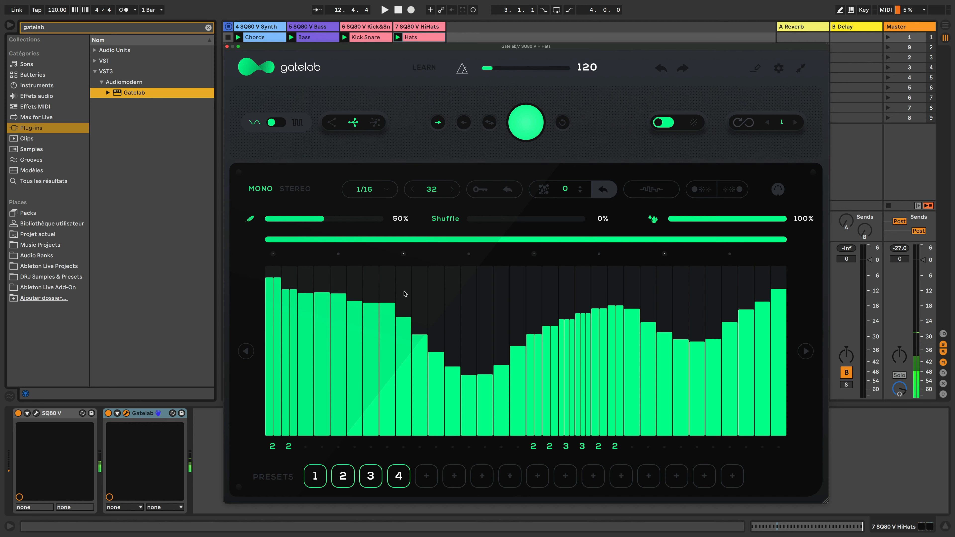
# Redraw the hi-hat gate levels as a rising ramp, lower step 21 slightly and adjust the mix.
pyautogui.moveTo(405, 296)
pyautogui.mouseDown()
pyautogui.moveTo(574, 274)
pyautogui.moveTo(702, 282)
pyautogui.moveTo(746, 318)
pyautogui.moveTo(737, 327)
pyautogui.mouseUp()
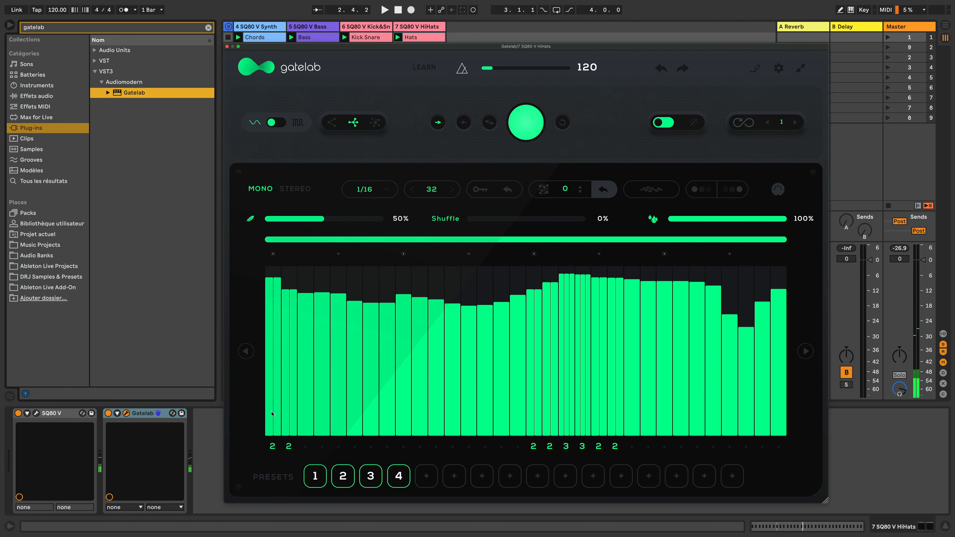
pyautogui.moveTo(269, 418)
pyautogui.mouseDown()
pyautogui.moveTo(779, 289)
pyautogui.moveTo(692, 299)
pyautogui.mouseUp()
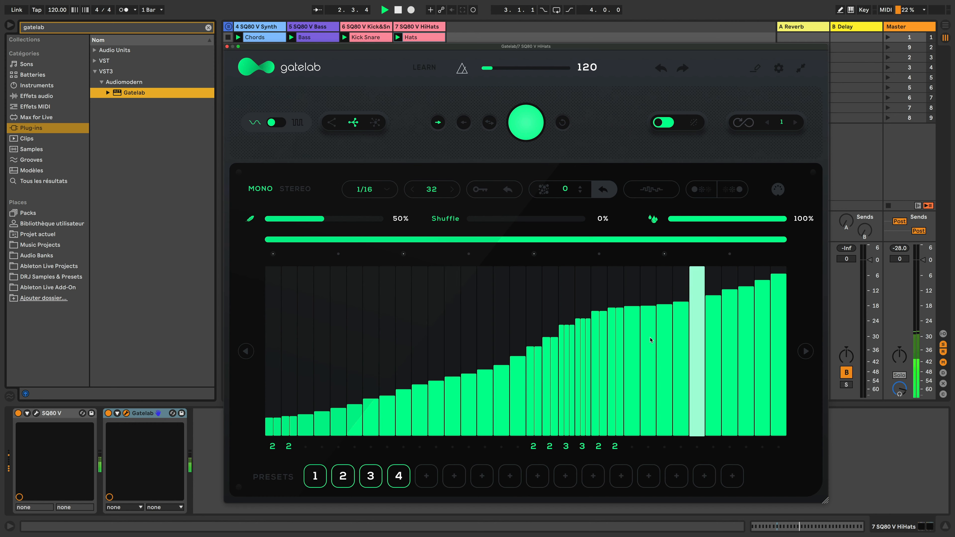
pyautogui.click(598, 361)
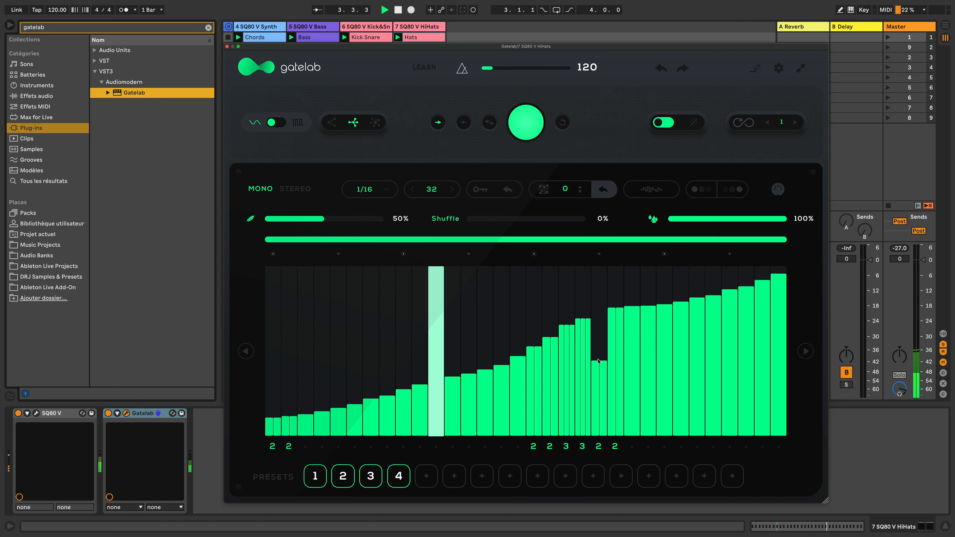
pyautogui.moveTo(598, 361); pyautogui.dragTo(606, 343)
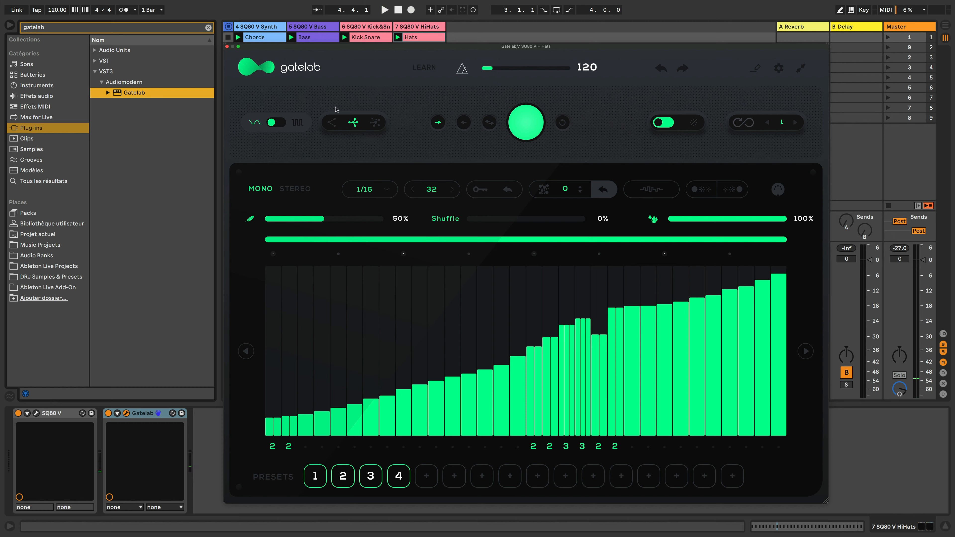
pyautogui.moveTo(780, 223); pyautogui.dragTo(730, 216)
# Close the Gatelab window, unsolo the SQ80 V HiHats track and play all tracks together.
pyautogui.press('space')
pyautogui.click(227, 46)
pyautogui.click(409, 385)
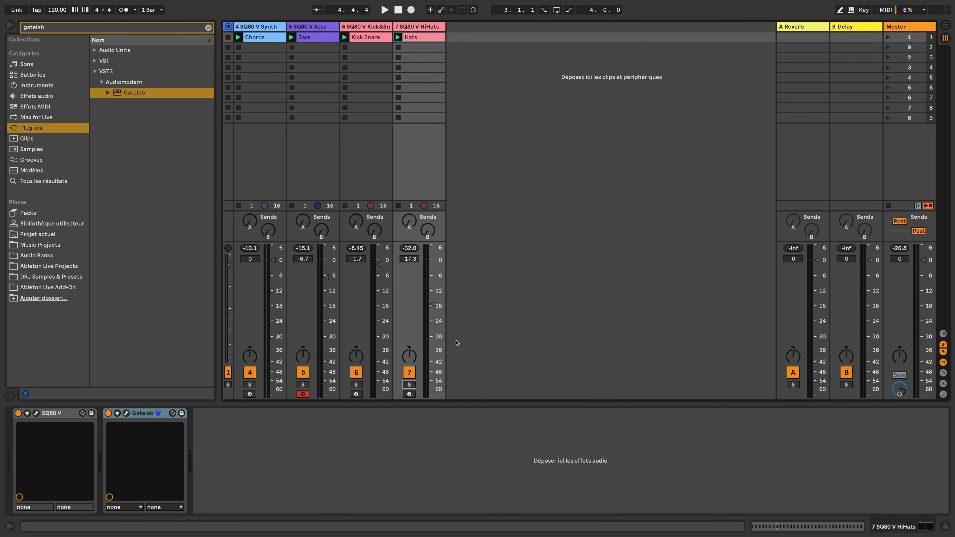
pyautogui.press('space')
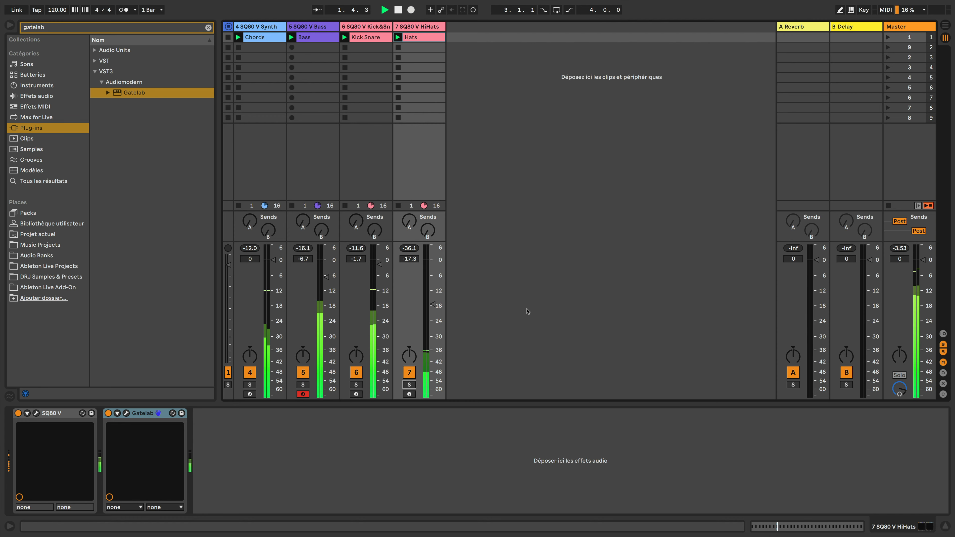
# Set the mix of the SQ80 V Synth track's Gatelab to 71% during playback and close its window.
pyautogui.click(258, 27)
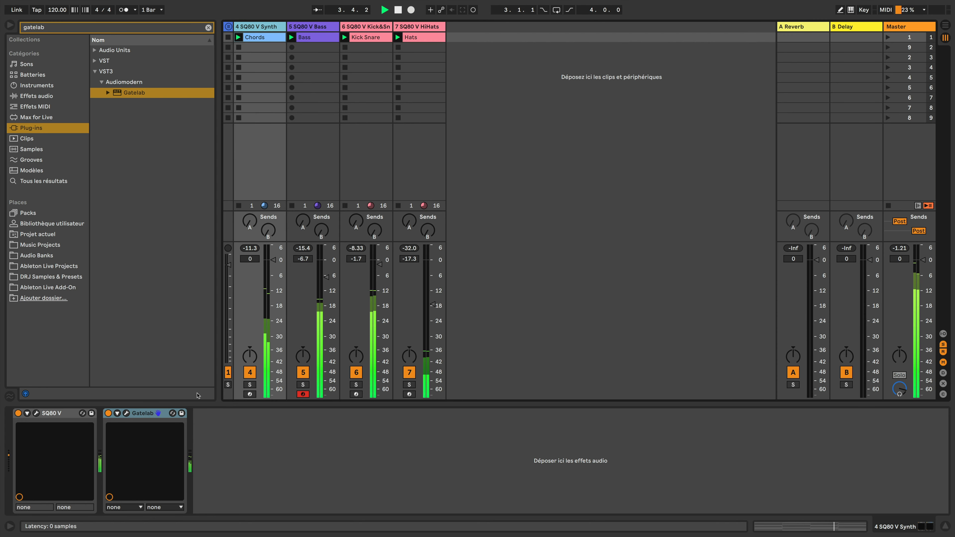
pyautogui.click(126, 413)
pyautogui.moveTo(744, 233); pyautogui.dragTo(793, 232)
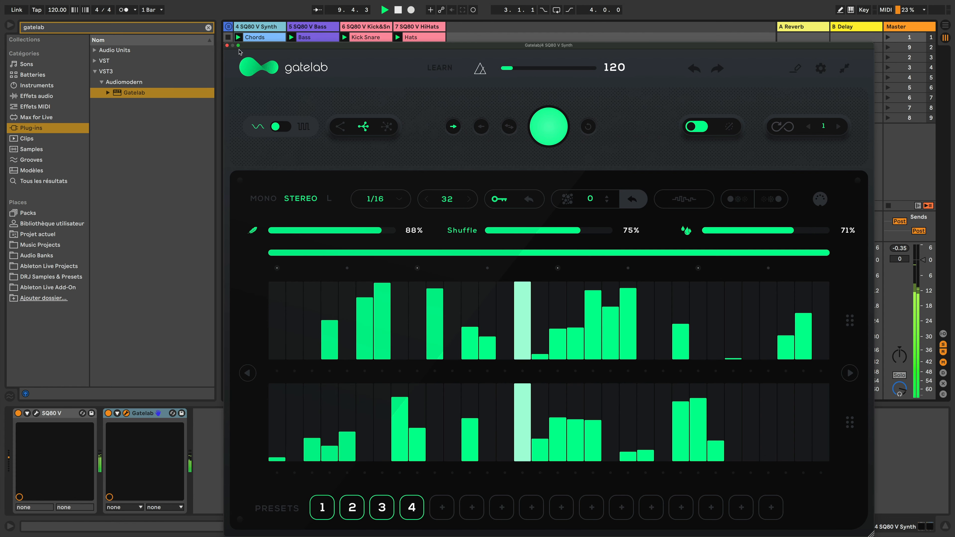
pyautogui.click(227, 46)
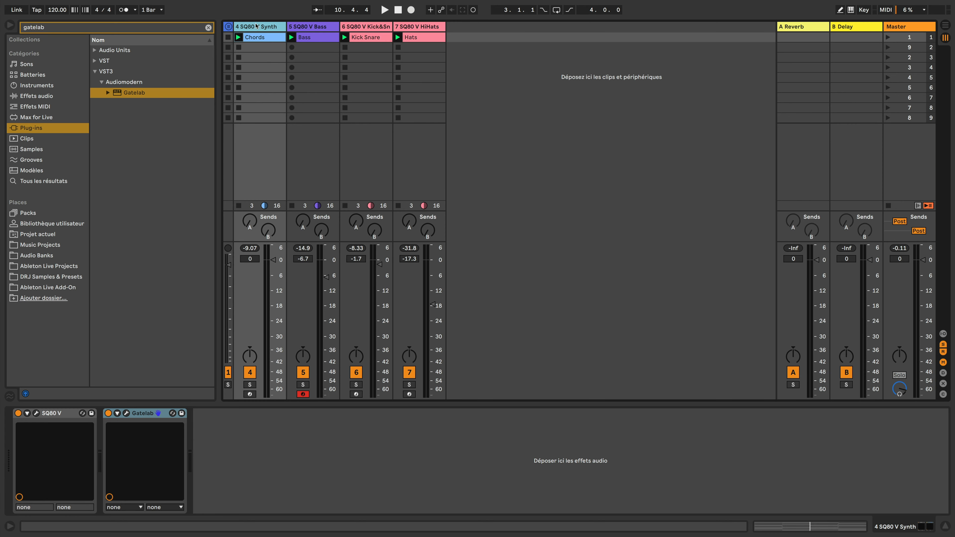
# Reopen the SQ80 V Synth track's Gatelab, view its MIDI channel output and CC settings, and return to the step pattern.
pyautogui.click(126, 413)
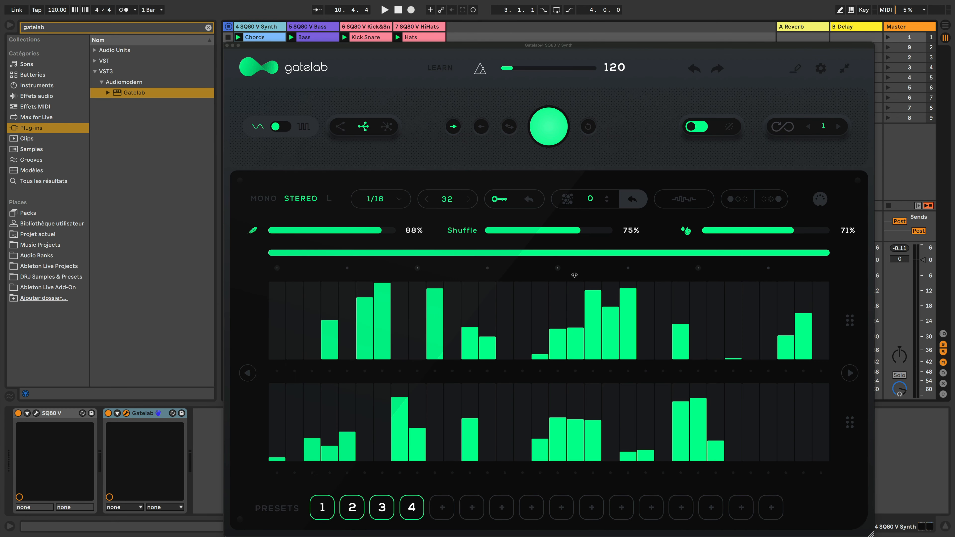
pyautogui.click(819, 199)
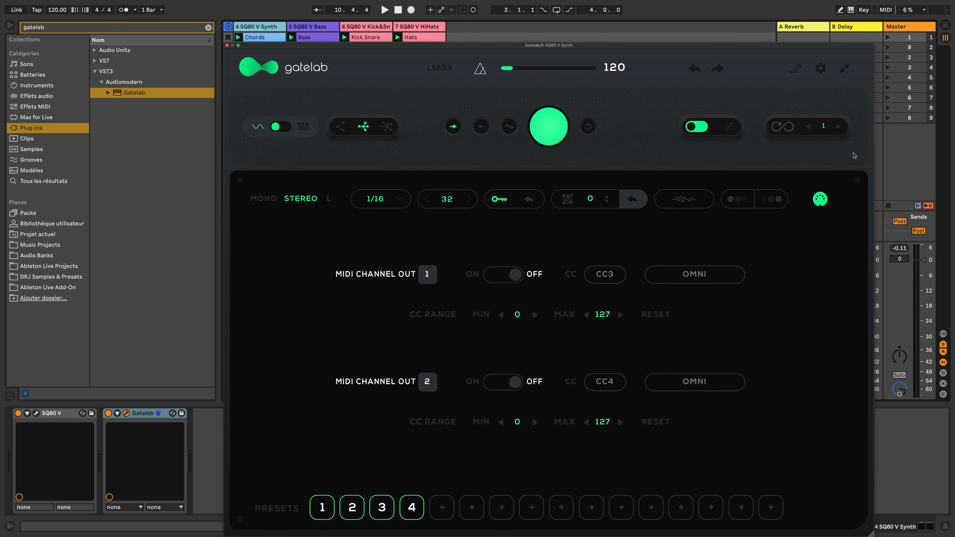
pyautogui.click(825, 204)
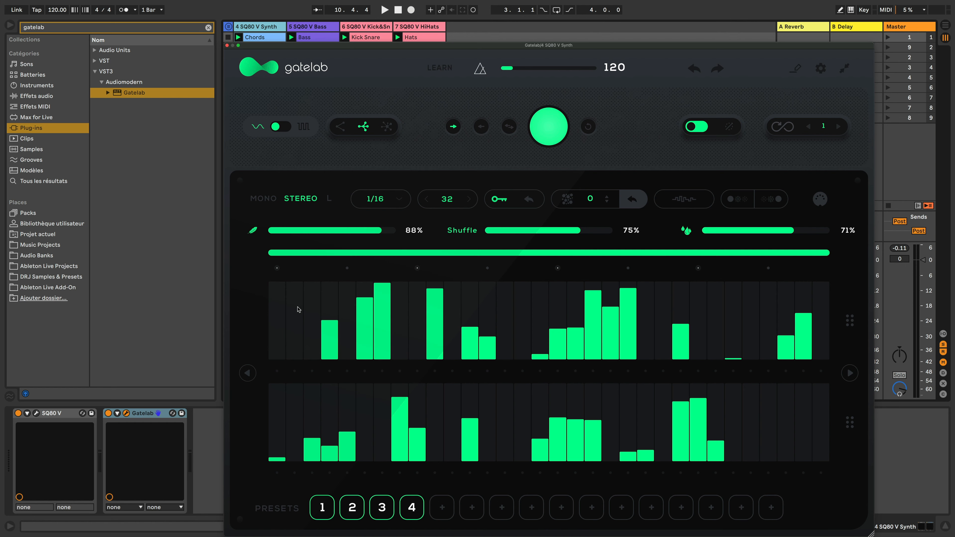
# Select the SQ80 V Bass track, move its synth window clear of the mixer, solo the track and start playback.
pyautogui.click(320, 29)
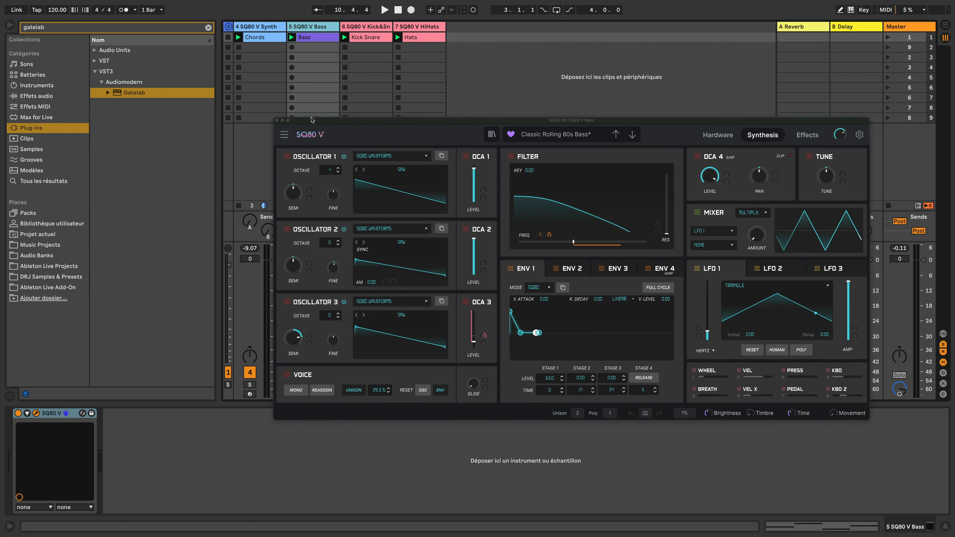
pyautogui.moveTo(311, 119); pyautogui.dragTo(361, 73)
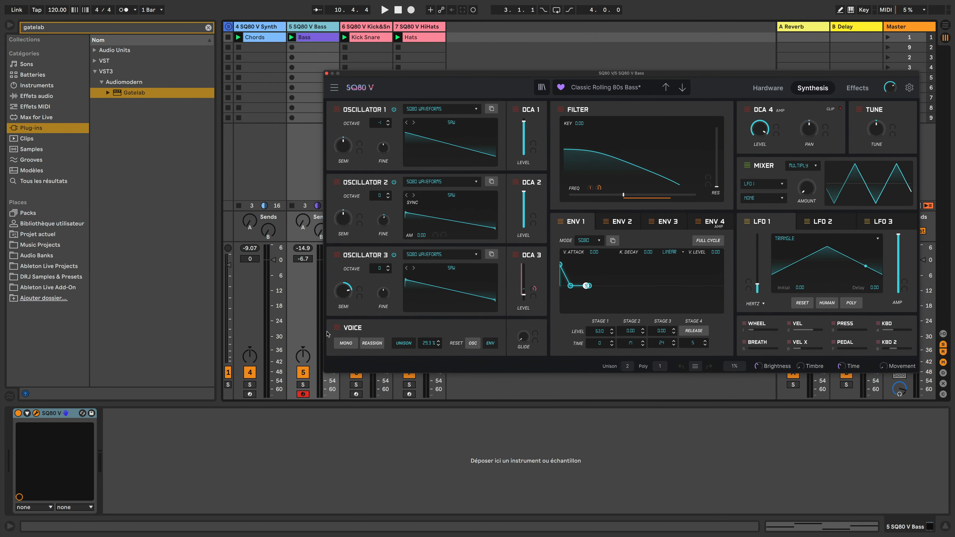
pyautogui.click(303, 385)
pyautogui.press('space')
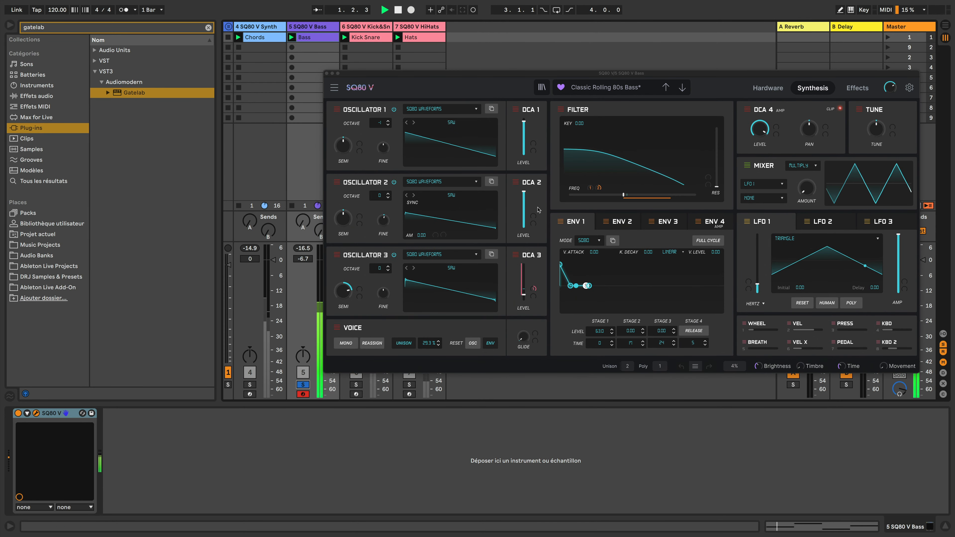
# Try out the DCA 2 level of the bass patch, leave it at 1.00 and stop playback.
pyautogui.moveTo(523, 193)
pyautogui.mouseDown()
pyautogui.moveTo(523, 227)
pyautogui.moveTo(524, 193)
pyautogui.mouseUp()
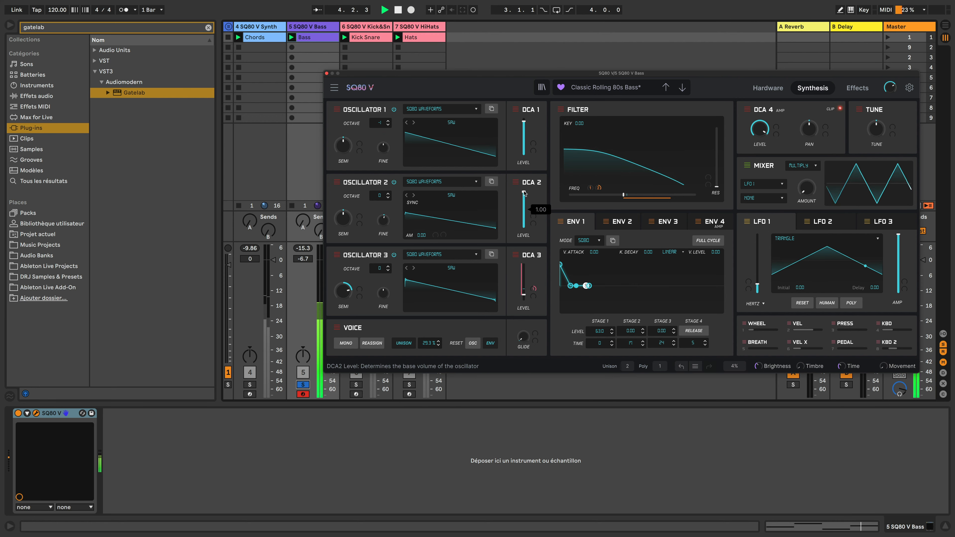
pyautogui.press('space')
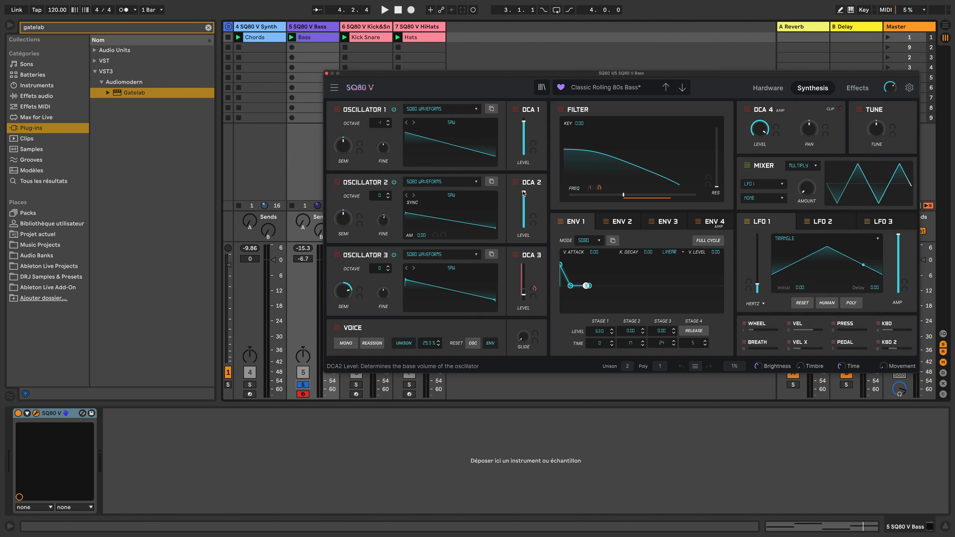
pyautogui.moveTo(524, 193); pyautogui.dragTo(524, 192)
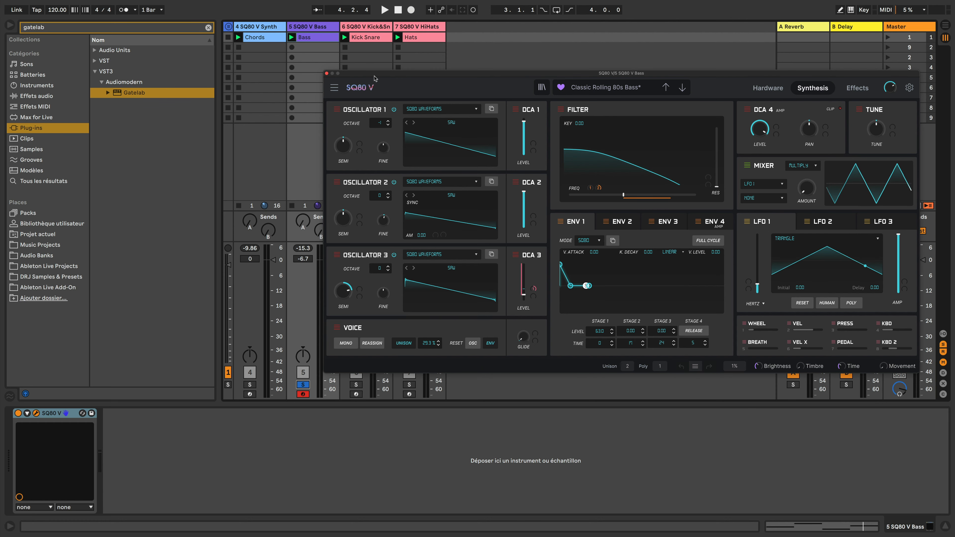
# Show the In/Out routing section in the mixer and move the SQ80 V window below it.
pyautogui.moveTo(375, 76); pyautogui.dragTo(416, 67)
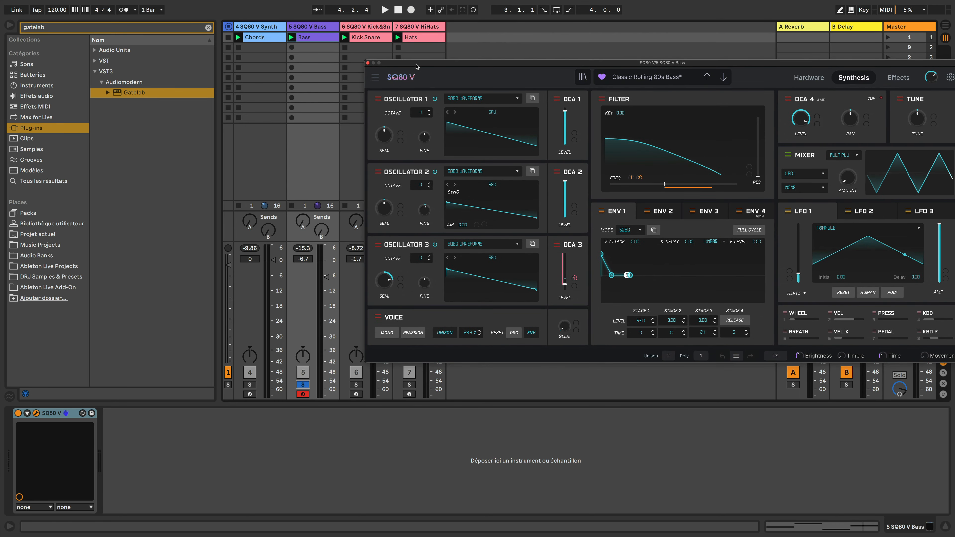
pyautogui.press('super+alt+i')
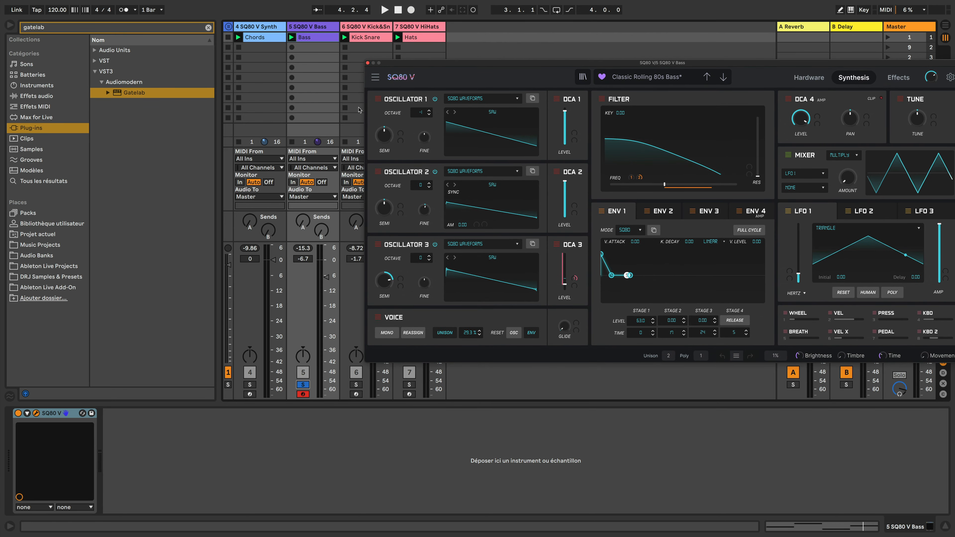
pyautogui.moveTo(464, 65); pyautogui.dragTo(262, 218)
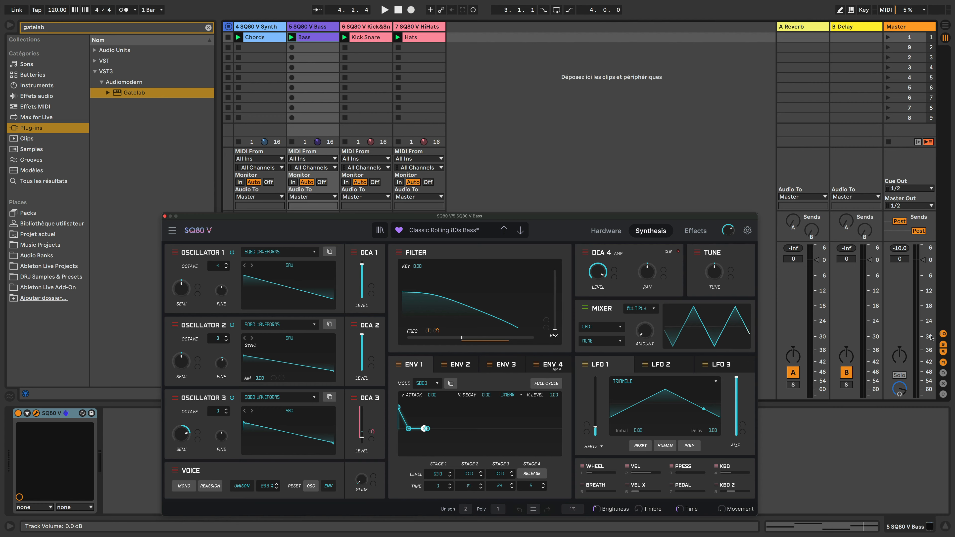
pyautogui.click(943, 334)
pyautogui.click(942, 334)
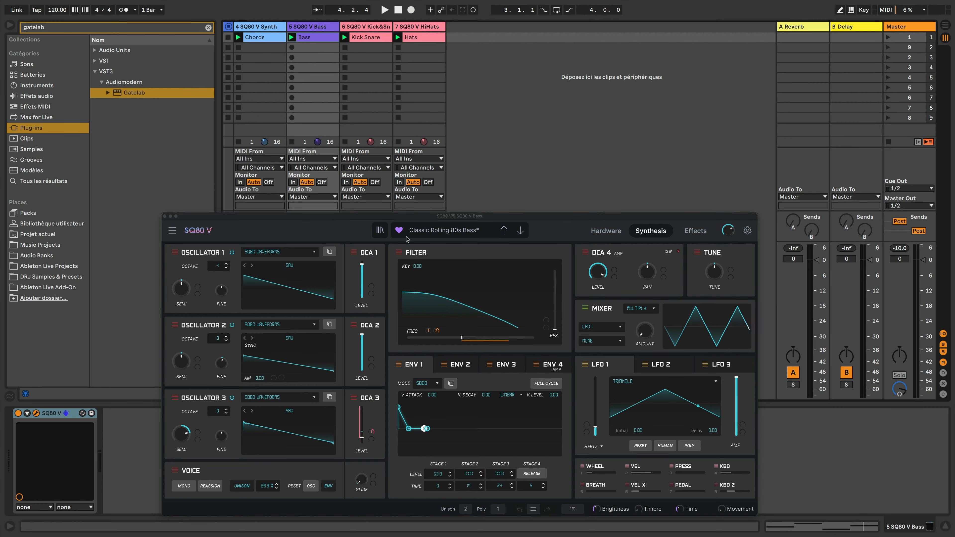
# Move the SQ80 V window clear of the mixer and set the Bass track's MIDI From to 4 SQ80 V Synth, Gatelab.
pyautogui.moveTo(423, 220); pyautogui.dragTo(643, 85)
pyautogui.click(319, 159)
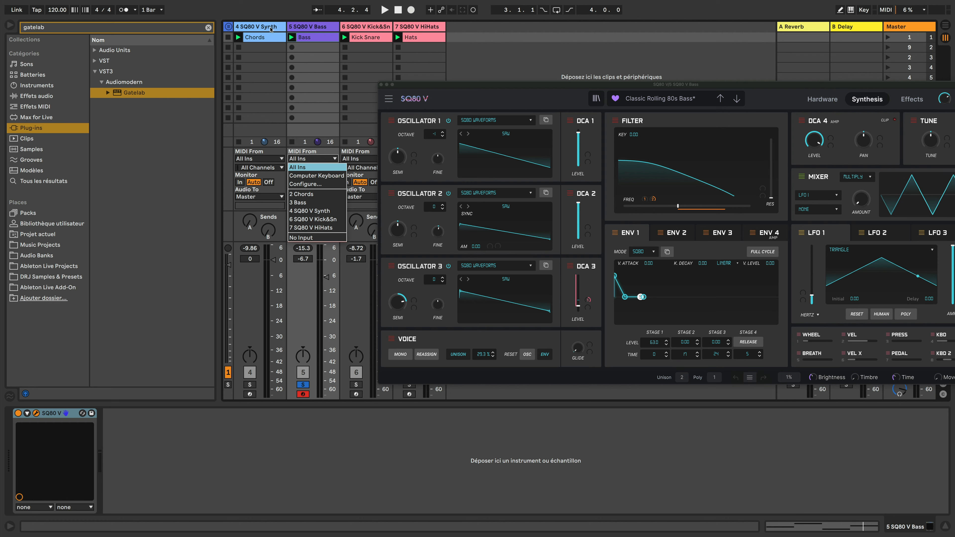
pyautogui.click(325, 210)
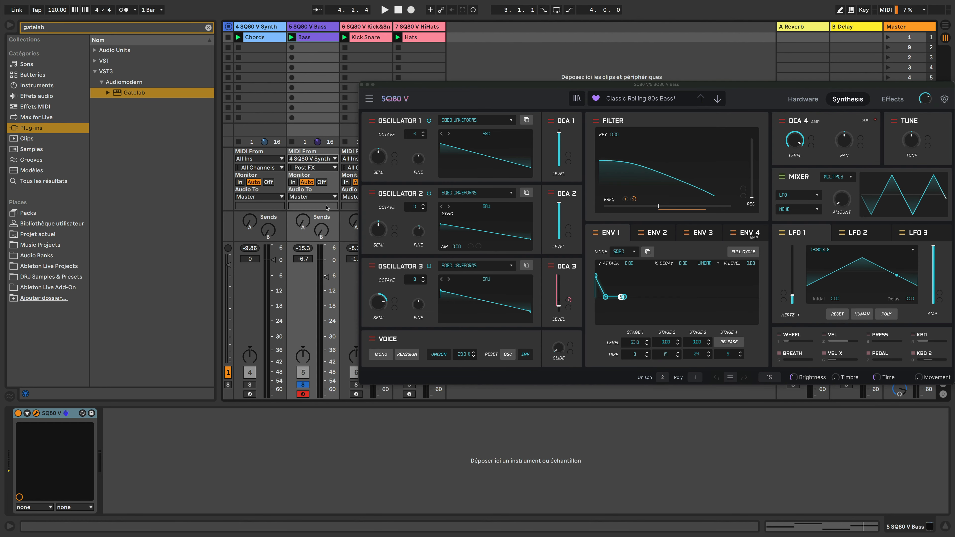
pyautogui.click(322, 168)
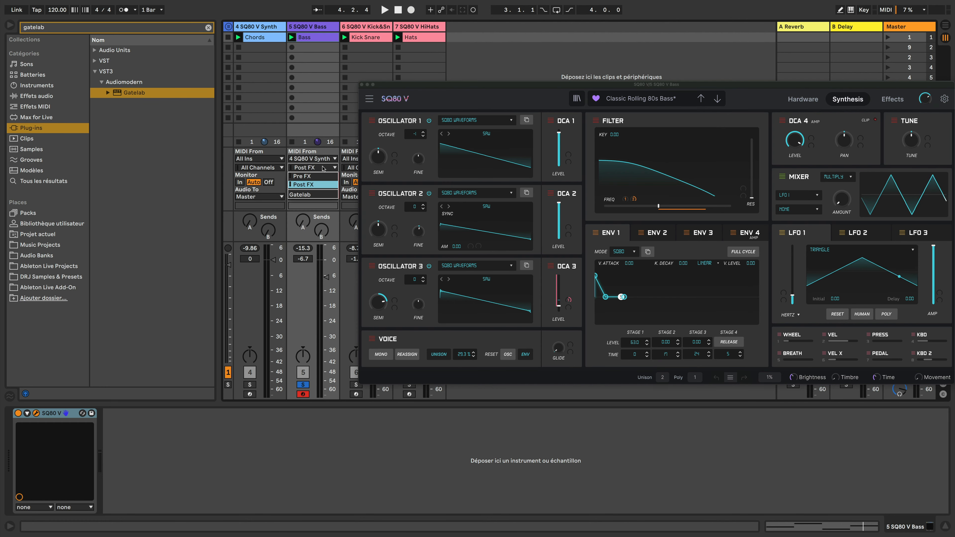
pyautogui.click(300, 195)
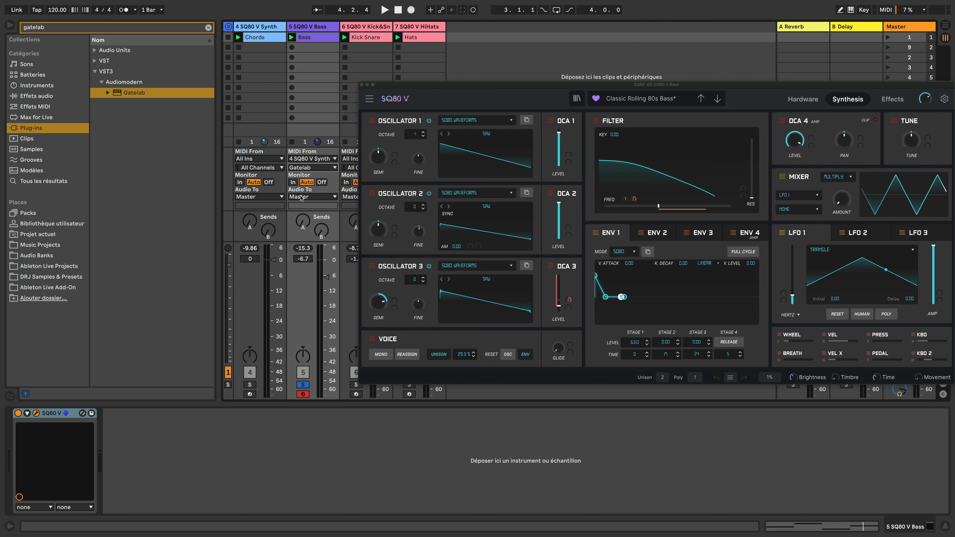
# View the Gatelab pattern on the SQ80 V Synth track and return to the SQ80 V Bass track.
pyautogui.click(263, 26)
pyautogui.click(143, 414)
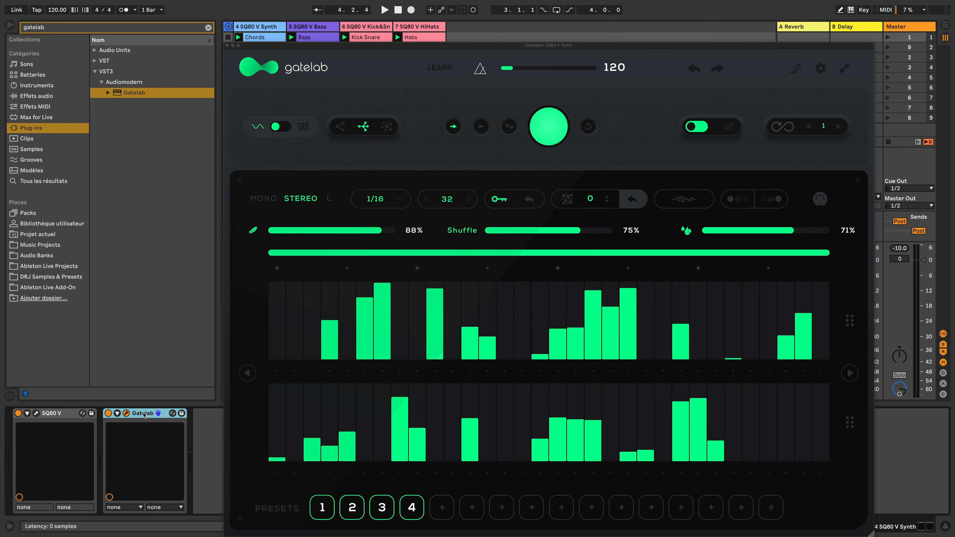
pyautogui.click(323, 27)
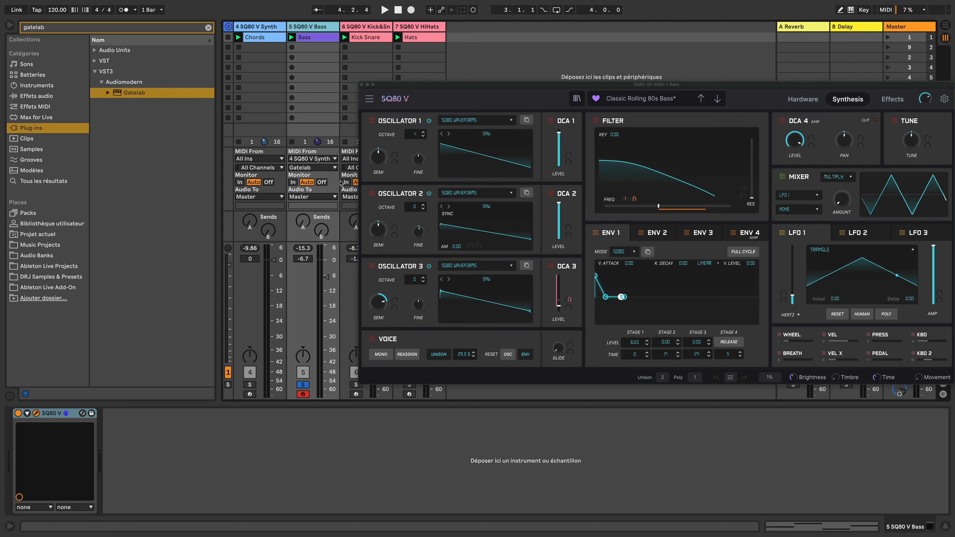
# Move the SQ80 V window, open its MIDI settings and reassign CC 18 from FX1 Dry/Wet to DCA2 Level.
pyautogui.moveTo(555, 92); pyautogui.dragTo(399, 108)
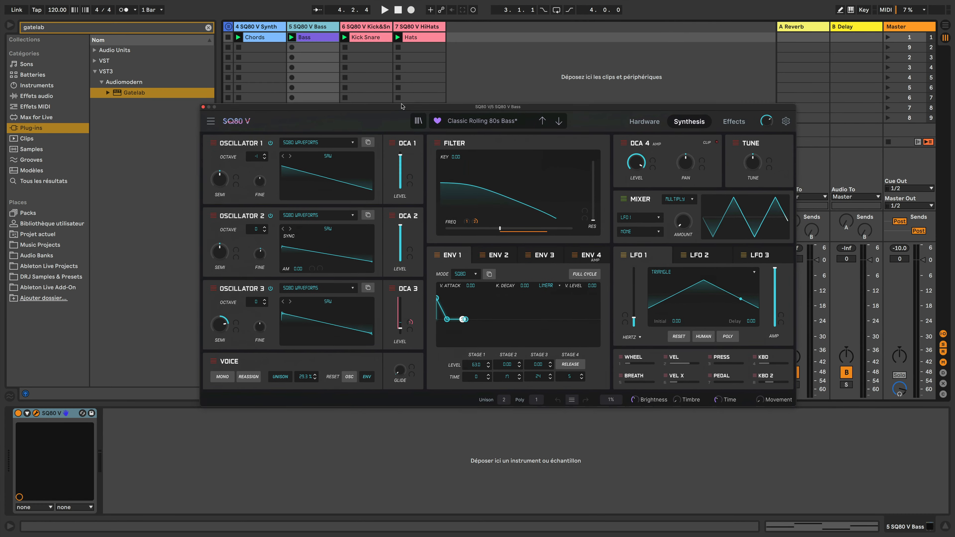
pyautogui.click(788, 116)
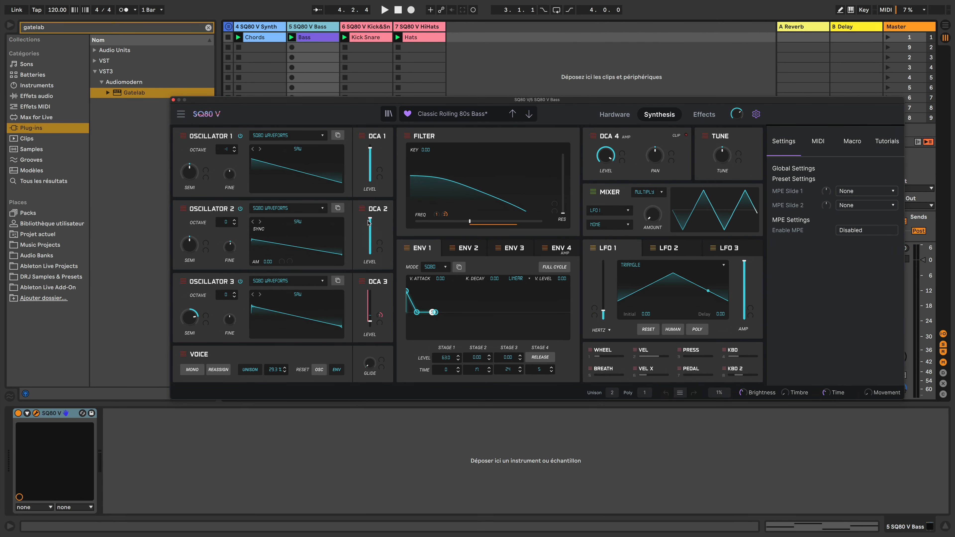
pyautogui.moveTo(371, 223)
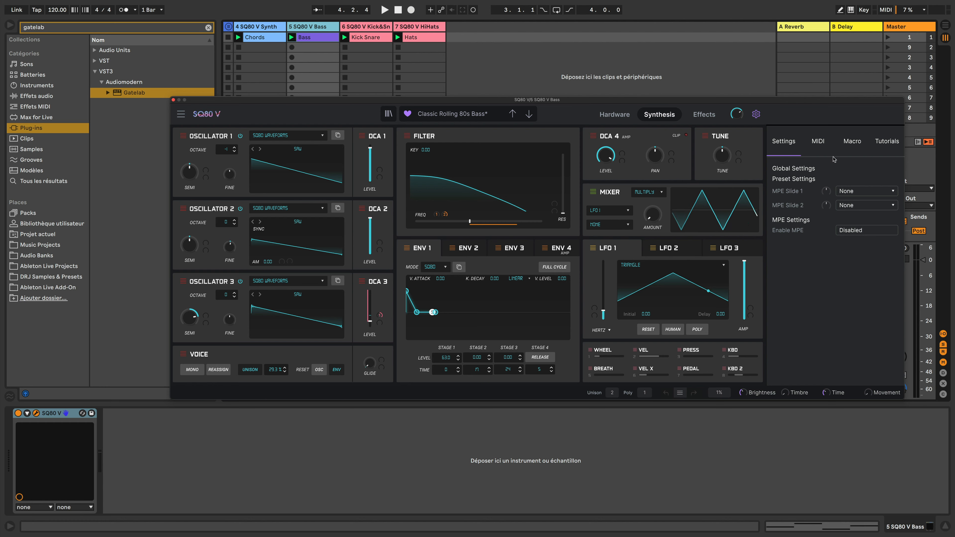
pyautogui.click(823, 146)
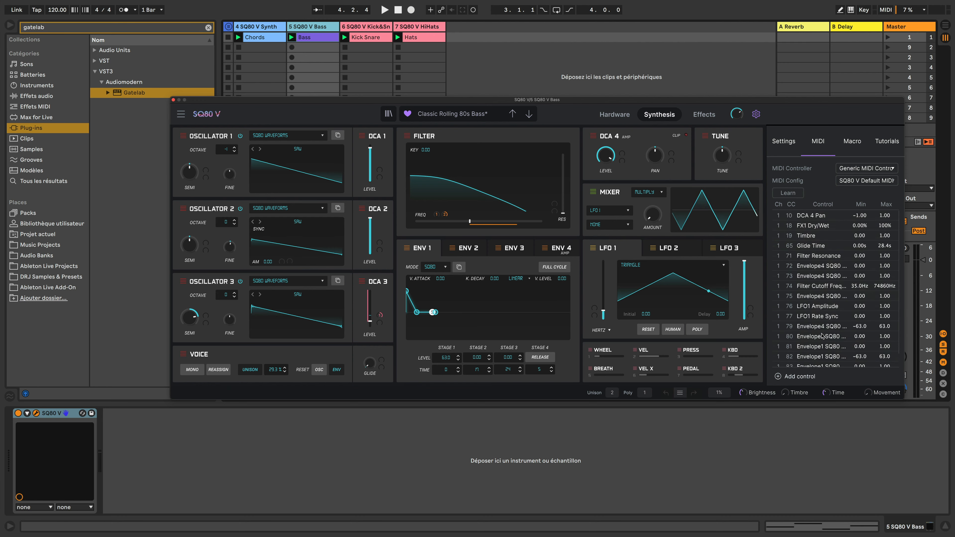
pyautogui.rightClick(804, 228)
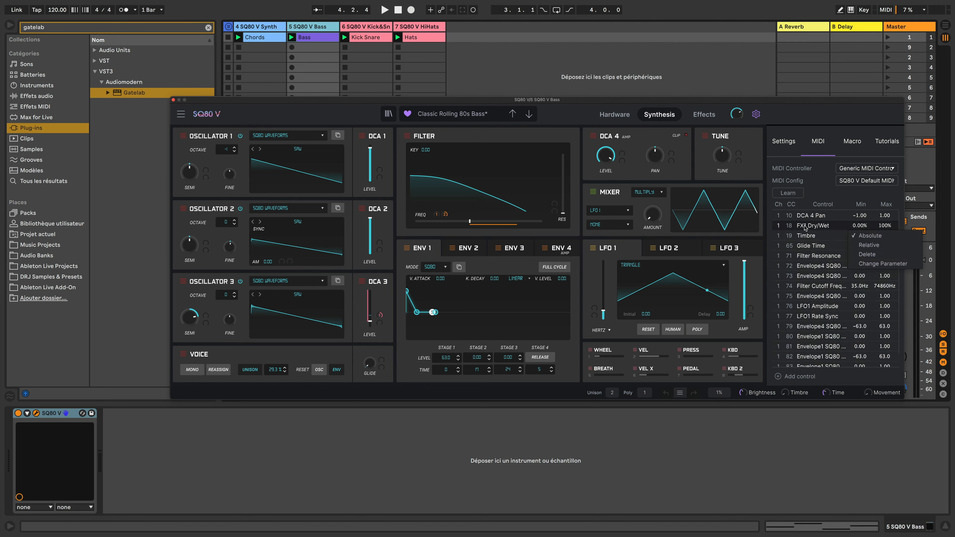
pyautogui.click(864, 264)
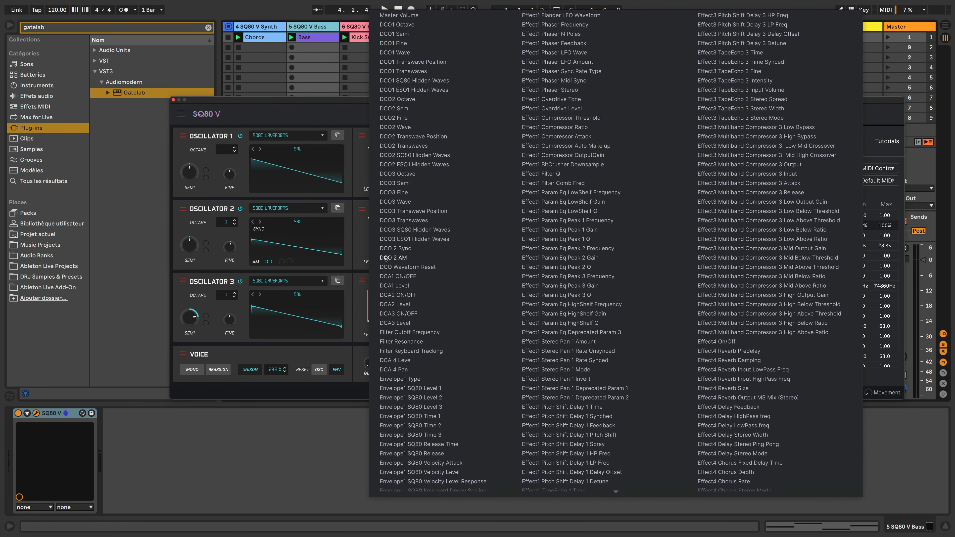
pyautogui.click(387, 304)
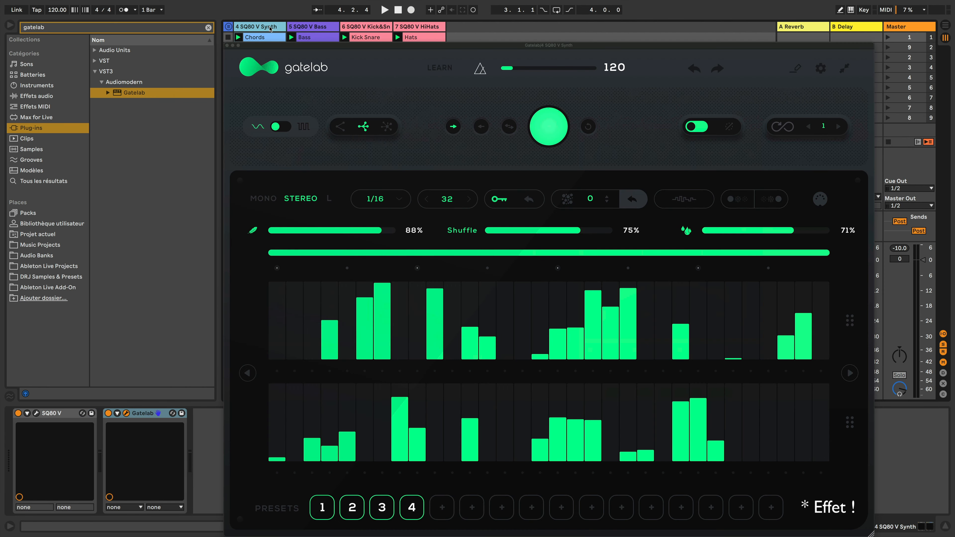
# Turn on MIDI Channel Out 1 in the SQ80 V Synth track's Gatelab, assign it to CC18 and close the plug-in window.
pyautogui.click(819, 198)
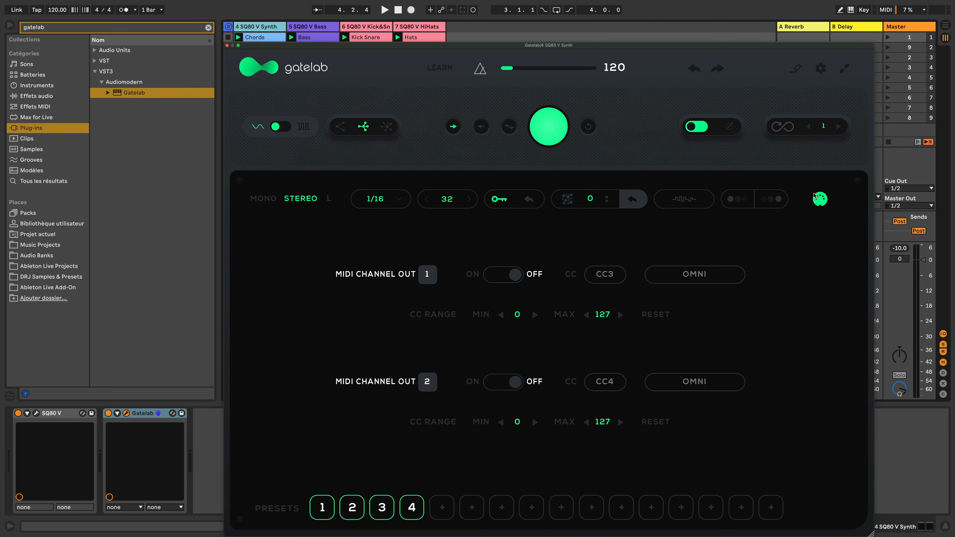
pyautogui.click(497, 276)
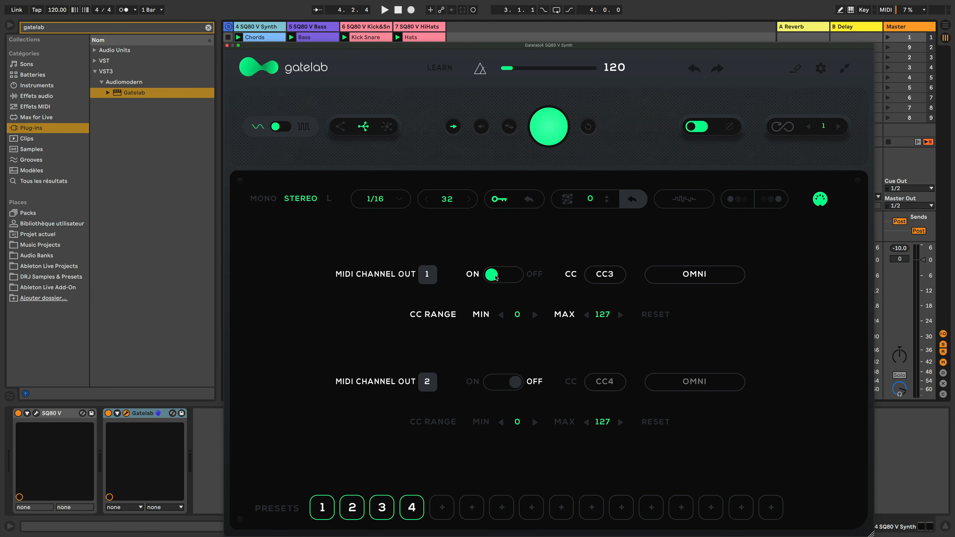
pyautogui.click(605, 274)
pyautogui.scroll(-2, 639, 489)
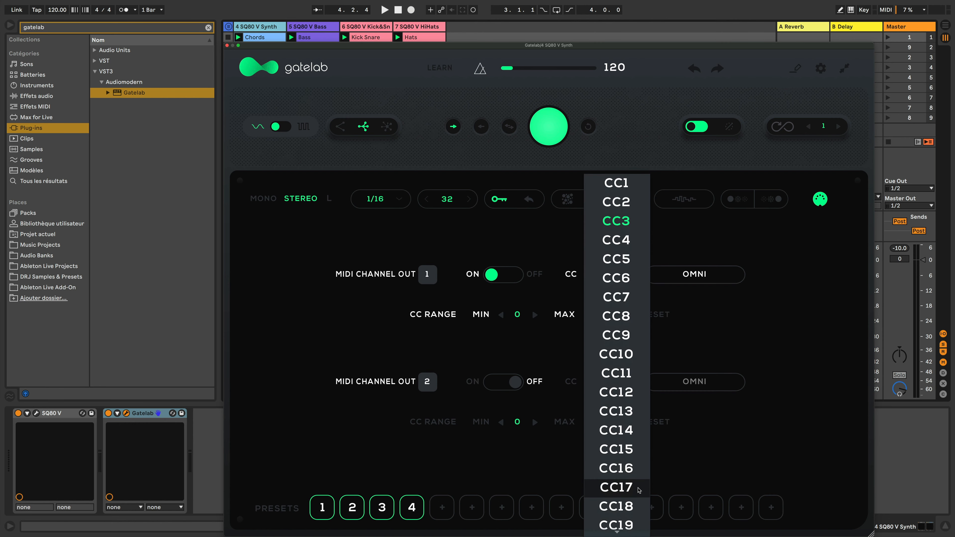
pyautogui.click(622, 507)
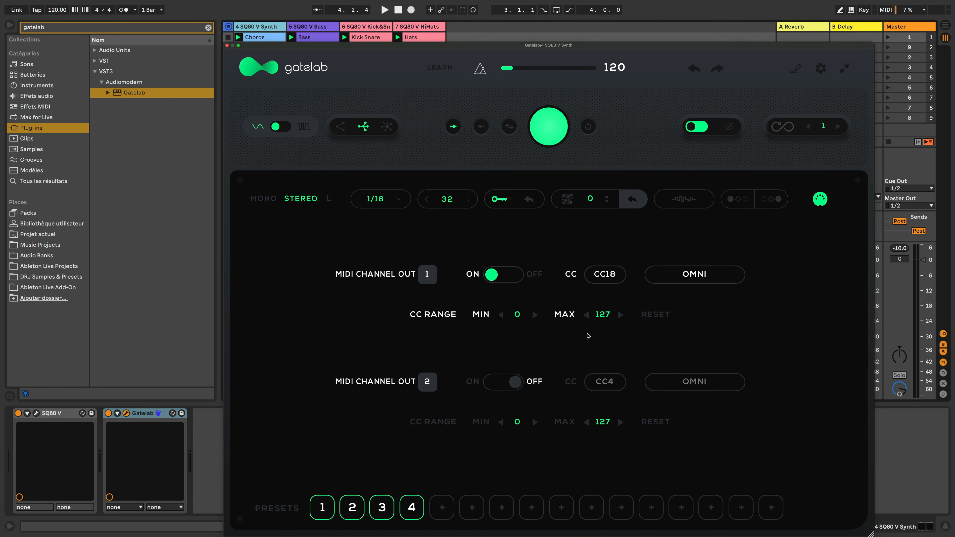
pyautogui.click(226, 46)
# Review the bass synth's DCA2 Level mapping, reopen the Synth track's Gatelab and check its MIDI output settings before returning to the step pattern.
pyautogui.click(308, 27)
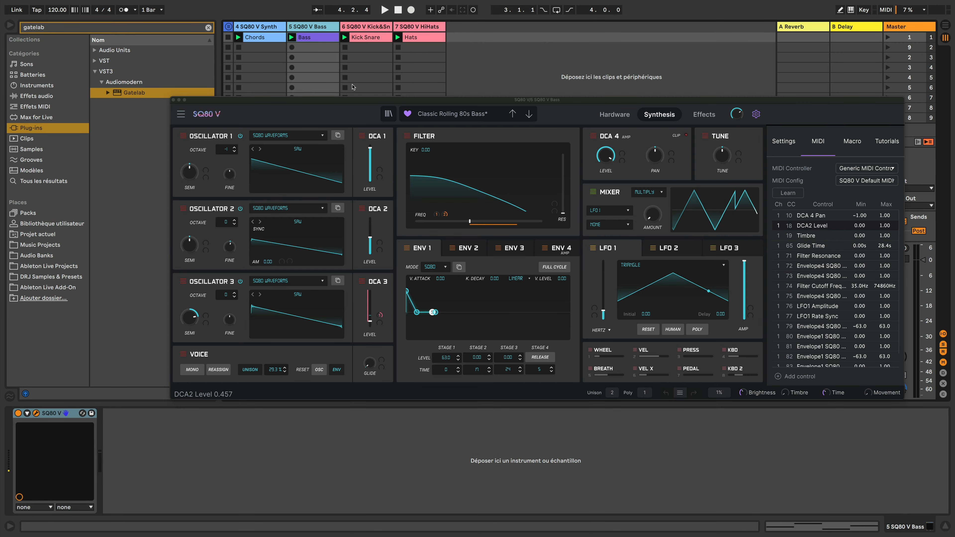
pyautogui.click(266, 29)
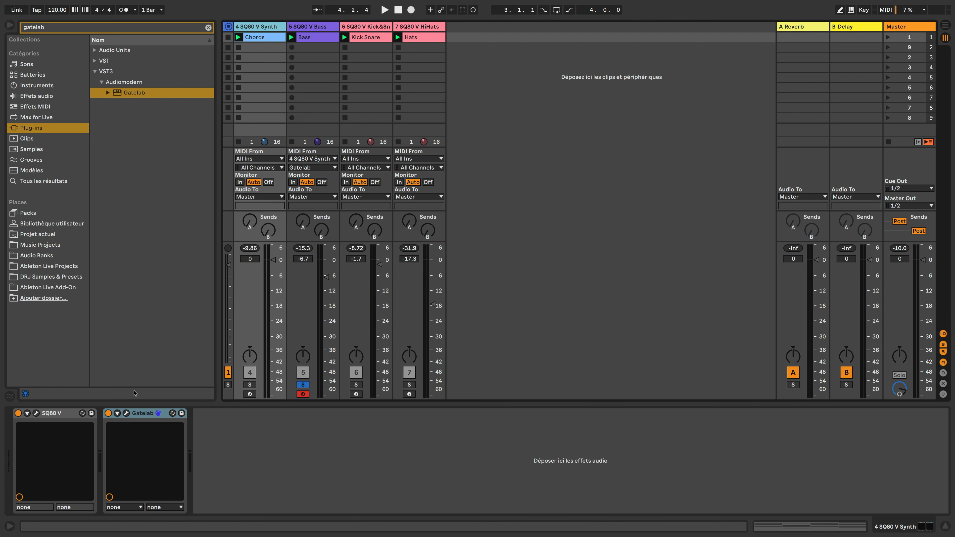
pyautogui.click(127, 413)
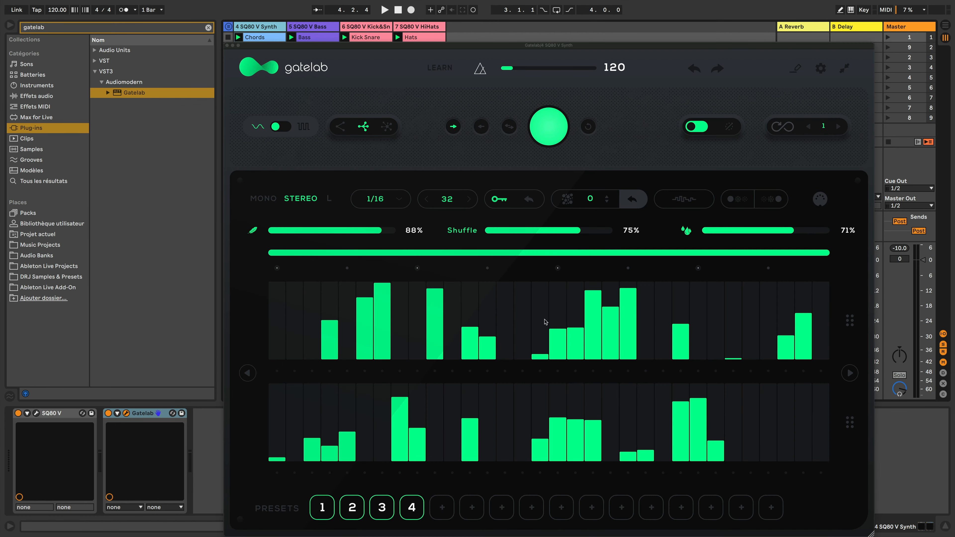
pyautogui.click(445, 368)
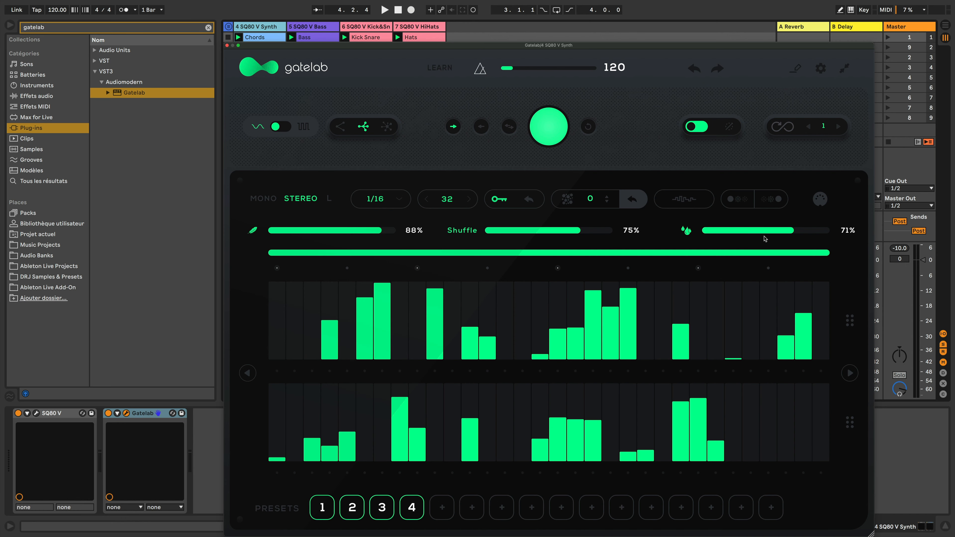
pyautogui.click(820, 200)
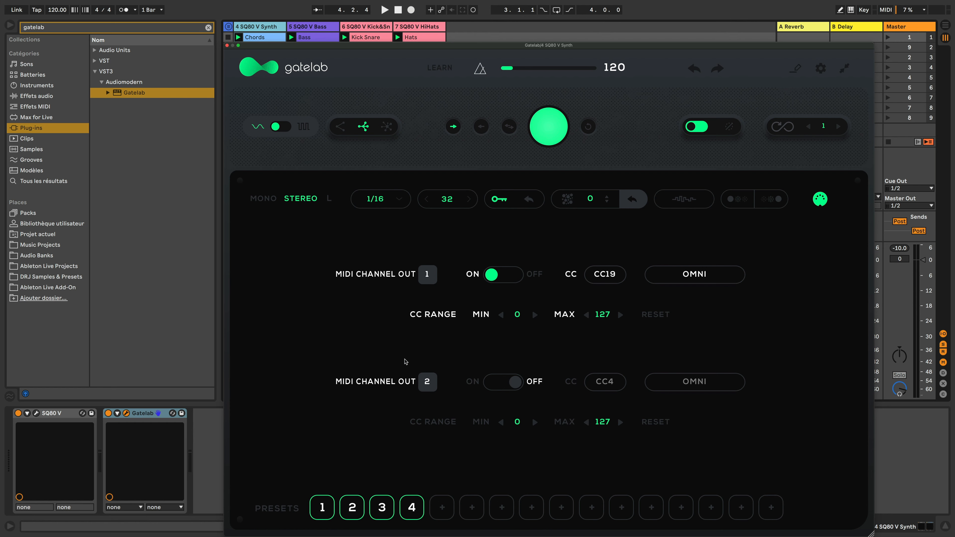
pyautogui.click(820, 200)
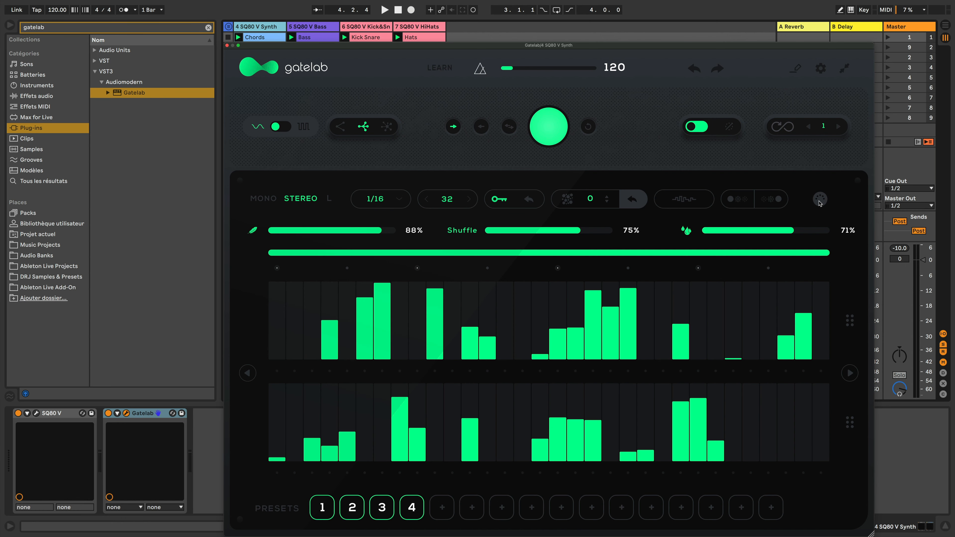
# Set the CC number of Gatelab's MIDI Channel Out 1 to CC18 and return to the step pattern.
pyautogui.click(820, 199)
pyautogui.click(610, 278)
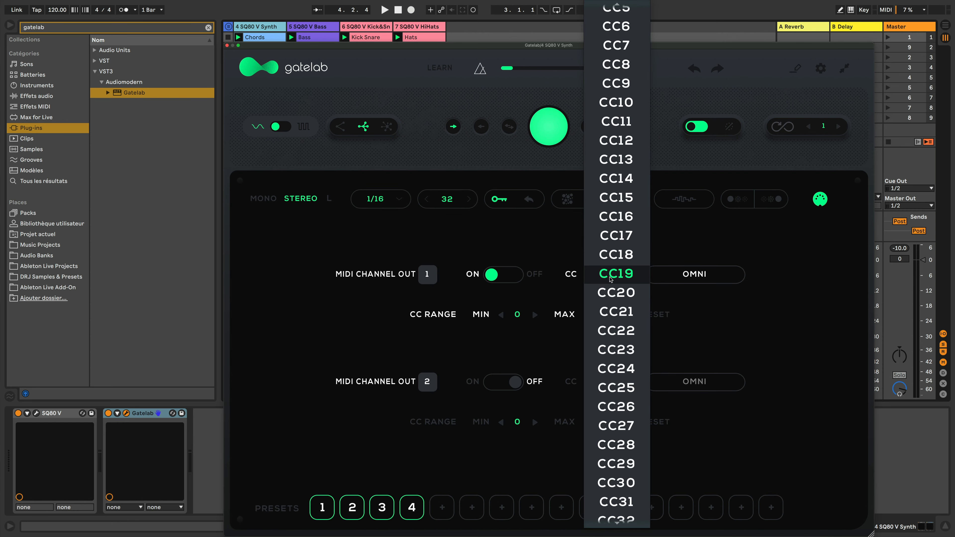
pyautogui.click(611, 256)
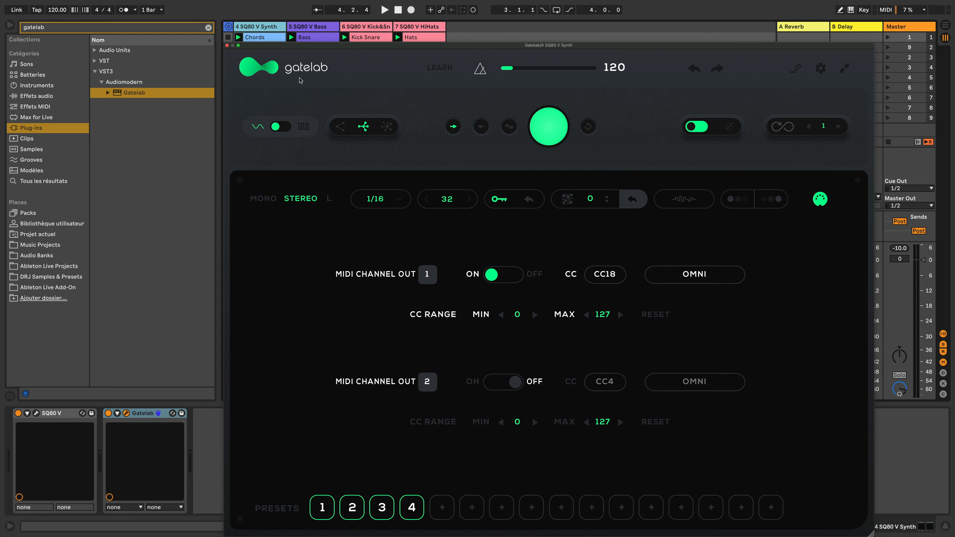
pyautogui.click(819, 199)
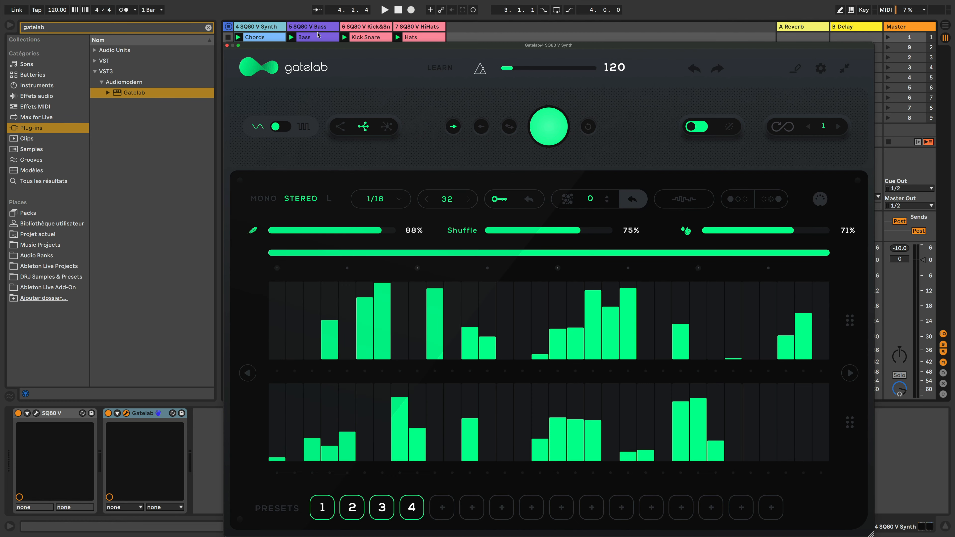
# Select the SQ80 V Bass track, move its synth window clear of the mixer, start playback and try out the DCA 2 level.
pyautogui.click(310, 27)
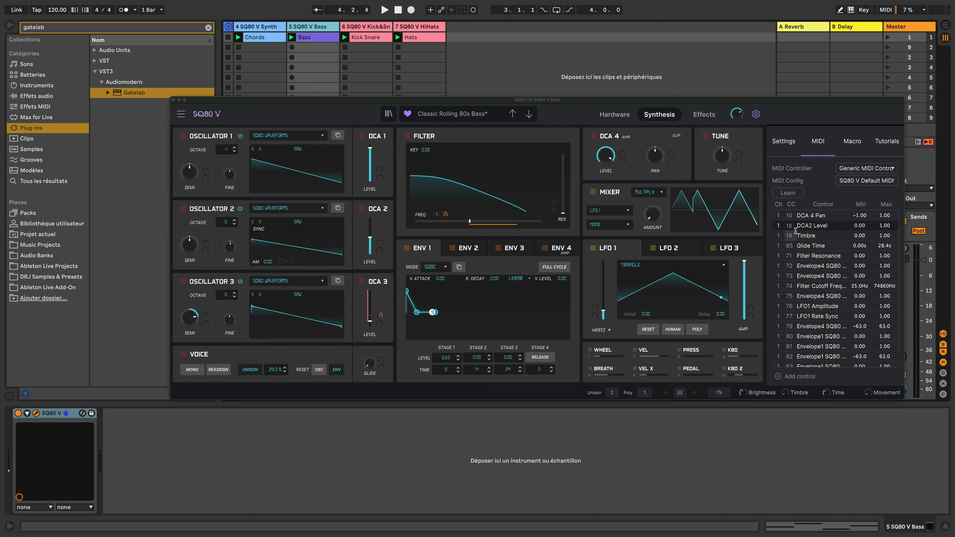
pyautogui.moveTo(432, 102); pyautogui.dragTo(647, 81)
pyautogui.press('space')
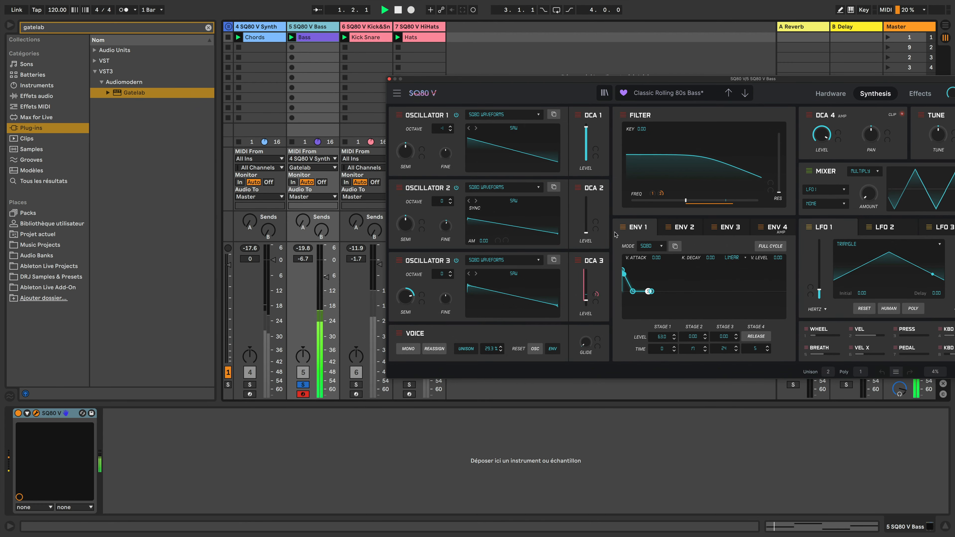
pyautogui.moveTo(586, 233)
pyautogui.mouseDown()
pyautogui.moveTo(585, 219)
pyautogui.moveTo(585, 234)
pyautogui.mouseUp()
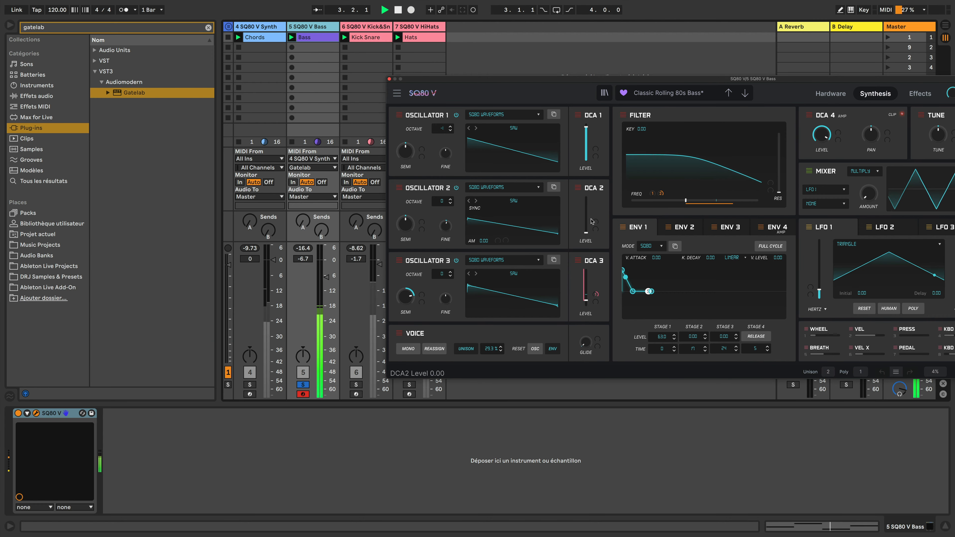
# Shrink and move the SQ80 V Synth track's Gatelab window, and redraw its upper row of steps as a rising ramp.
pyautogui.click(259, 28)
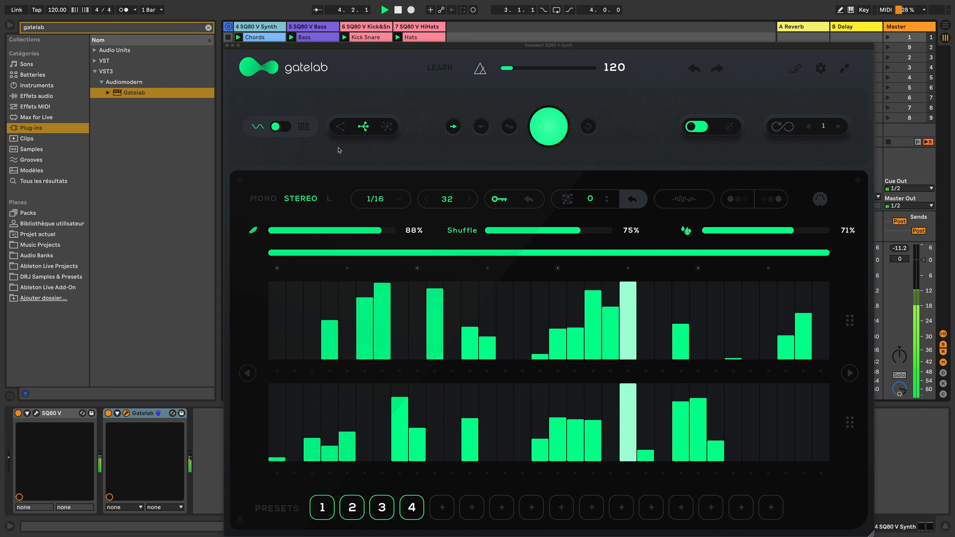
pyautogui.moveTo(871, 533); pyautogui.dragTo(592, 325)
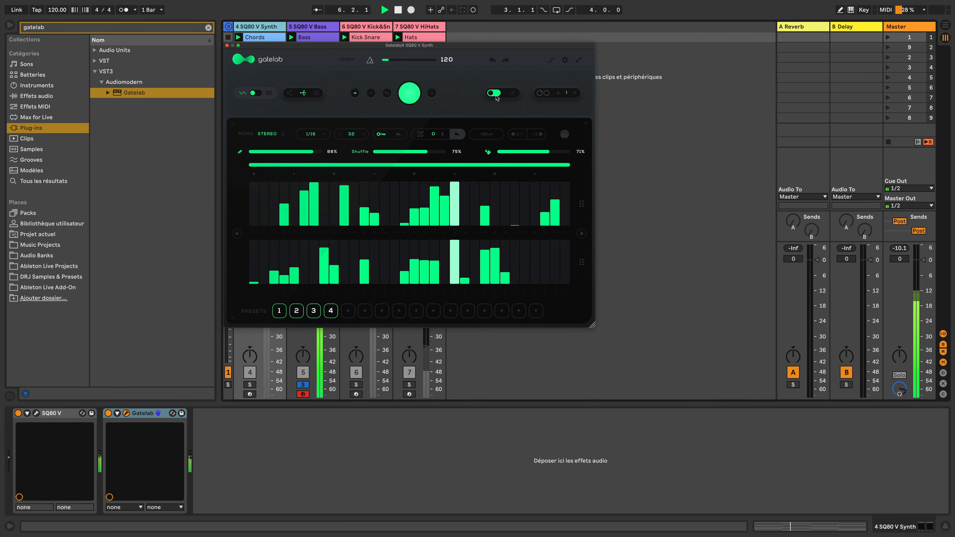
pyautogui.moveTo(464, 49); pyautogui.dragTo(311, 64)
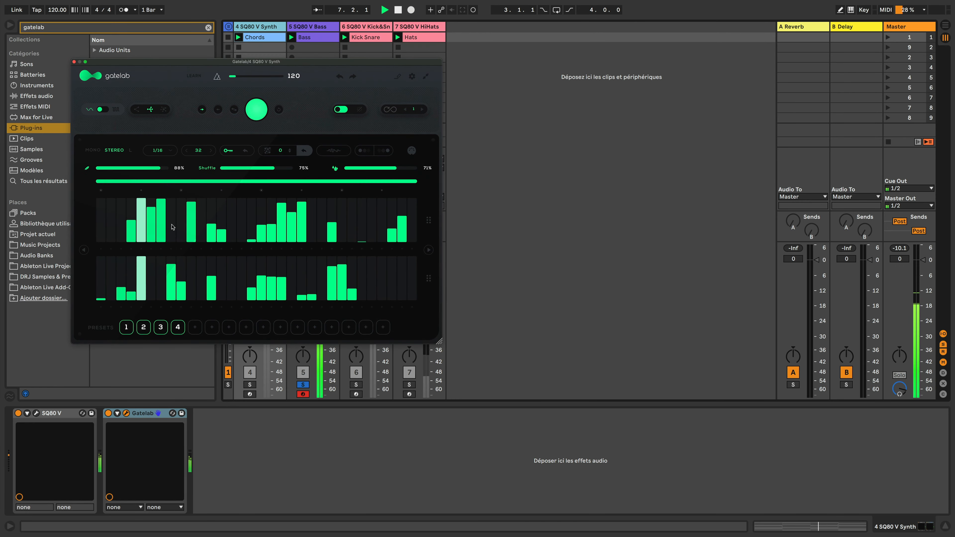
pyautogui.moveTo(101, 237); pyautogui.dragTo(413, 201)
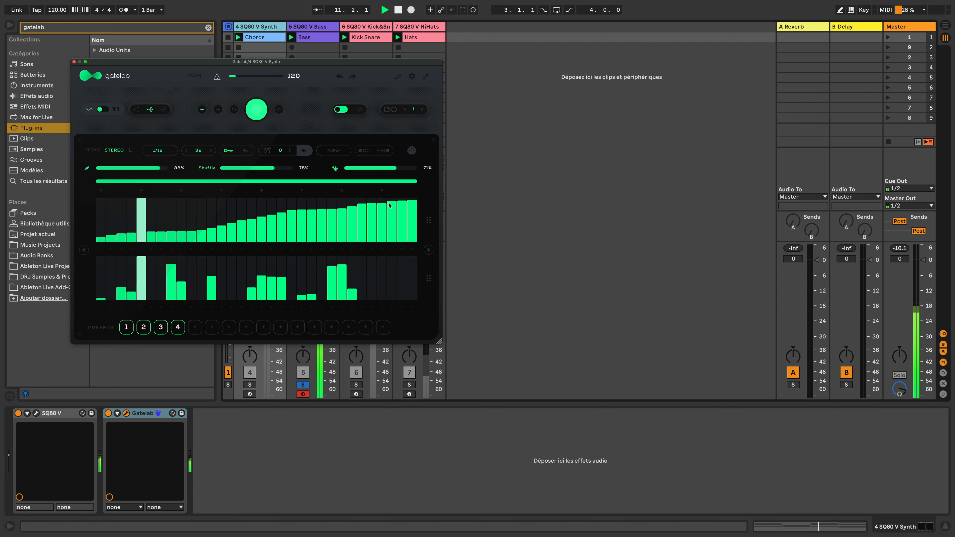
# Return to the SQ80 V Bass track during playback and try moving its DCA 2 level.
pyautogui.click(312, 26)
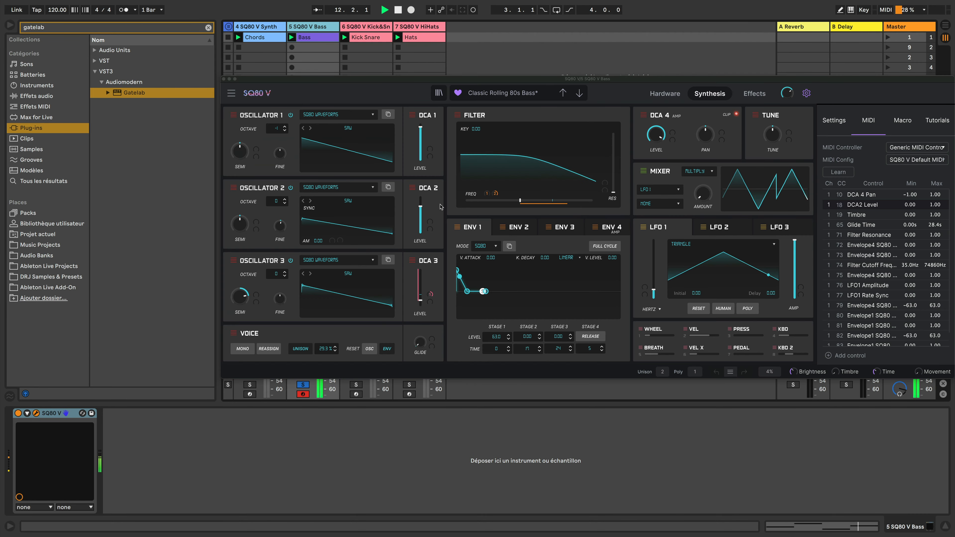
pyautogui.moveTo(420, 213)
pyautogui.mouseDown()
pyautogui.moveTo(420, 229)
pyautogui.moveTo(427, 194)
pyautogui.moveTo(427, 228)
pyautogui.mouseUp()
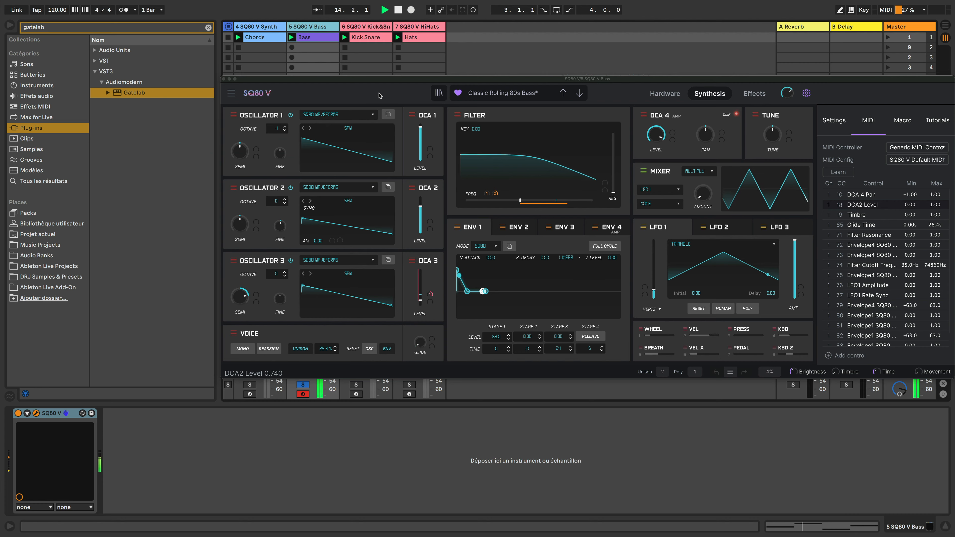
# Move the SQ80 V window aside, and redraw the upper row of steps in the SQ80 V Synth track's Gatelab as a falling ramp.
pyautogui.moveTo(380, 80); pyautogui.dragTo(576, 82)
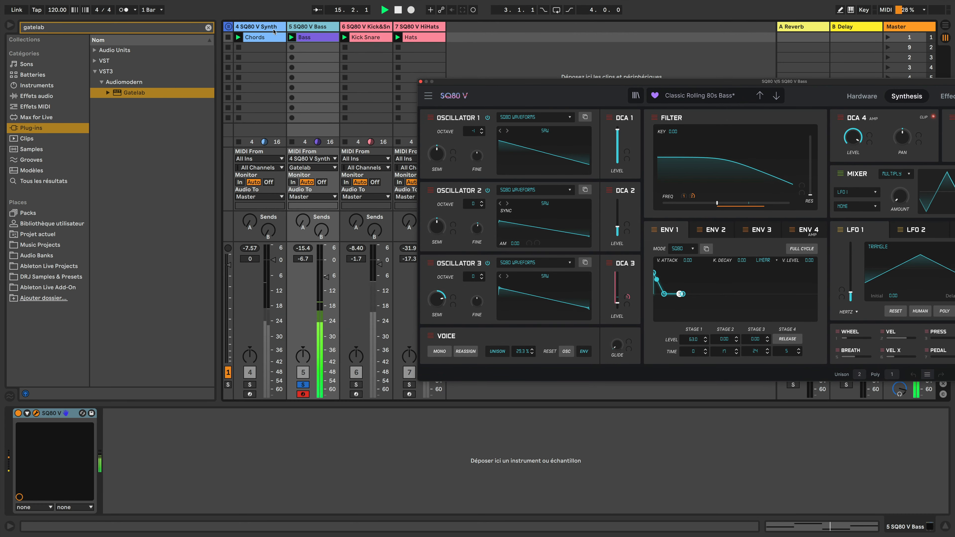
pyautogui.click(259, 26)
pyautogui.moveTo(411, 240); pyautogui.dragTo(112, 198)
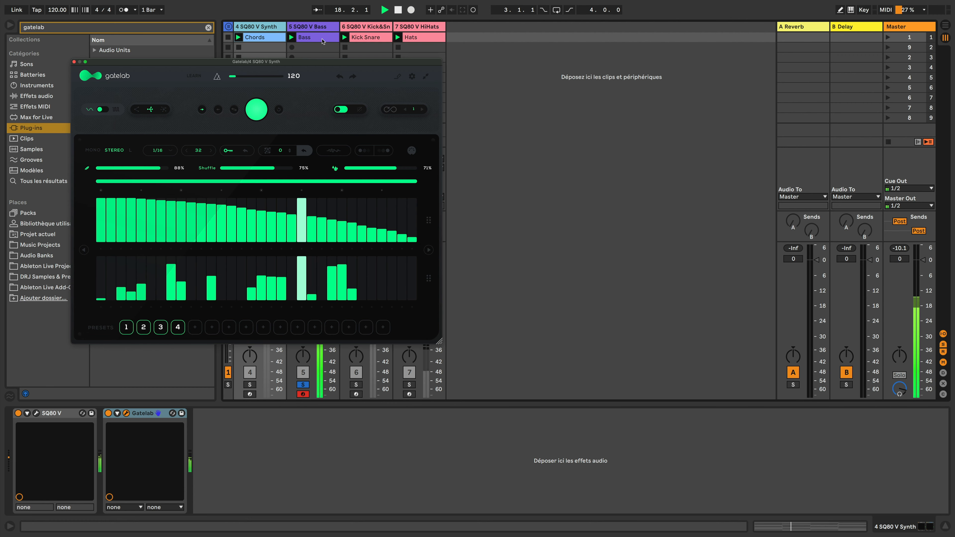
# Check the SQ80 V Bass track's DCA 2 level, and redraw the synth track's upper Gatelab row as a hump peaking near mid-row.
pyautogui.click(330, 27)
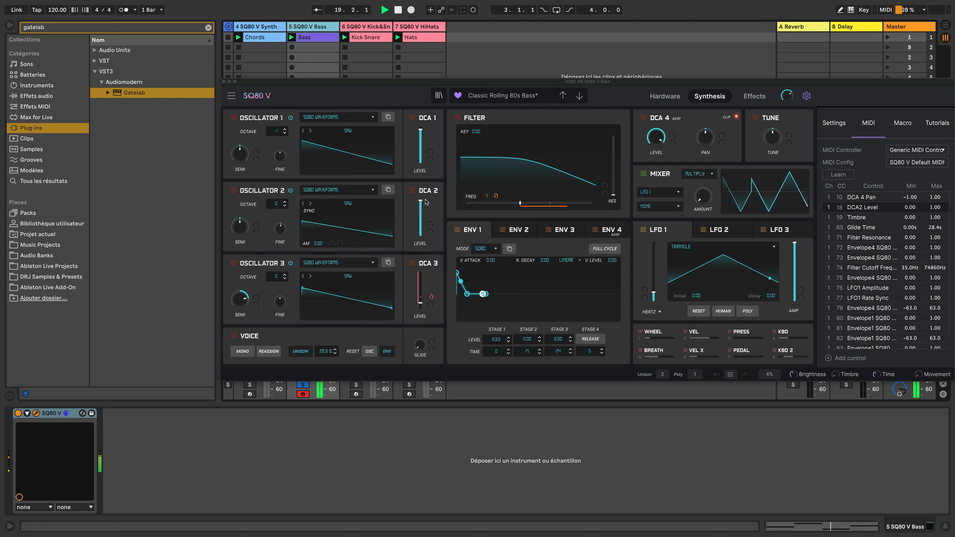
pyautogui.moveTo(423, 201); pyautogui.dragTo(422, 233)
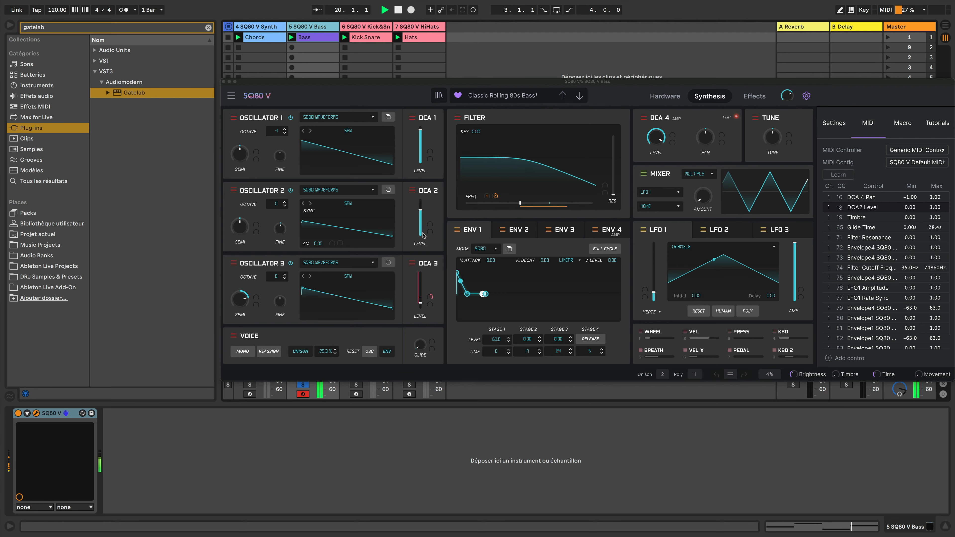
pyautogui.click(268, 25)
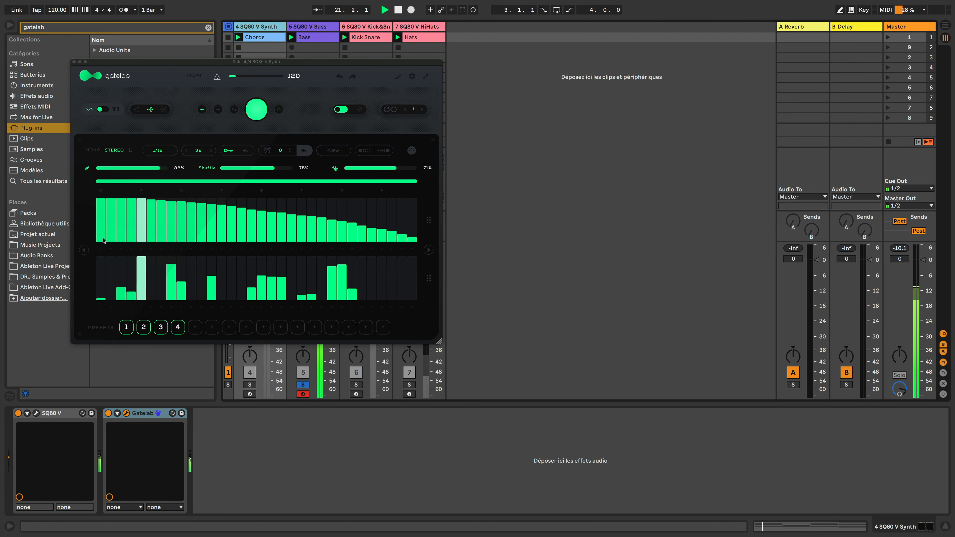
pyautogui.moveTo(104, 239)
pyautogui.mouseDown()
pyautogui.moveTo(237, 199)
pyautogui.moveTo(362, 234)
pyautogui.mouseUp()
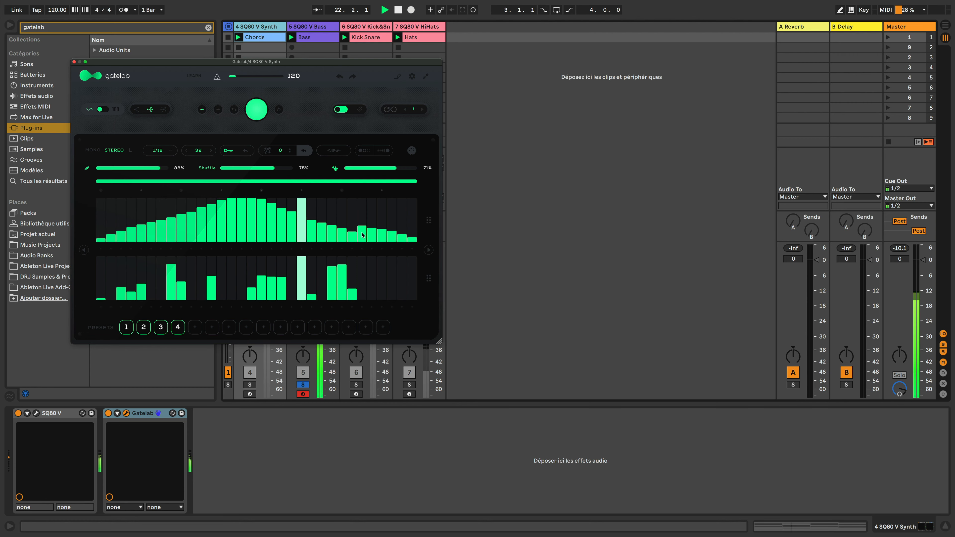
# Return to the SQ80 V Bass track, try moving its DCA 2 level against the new pattern, and stop playback.
pyautogui.click(312, 25)
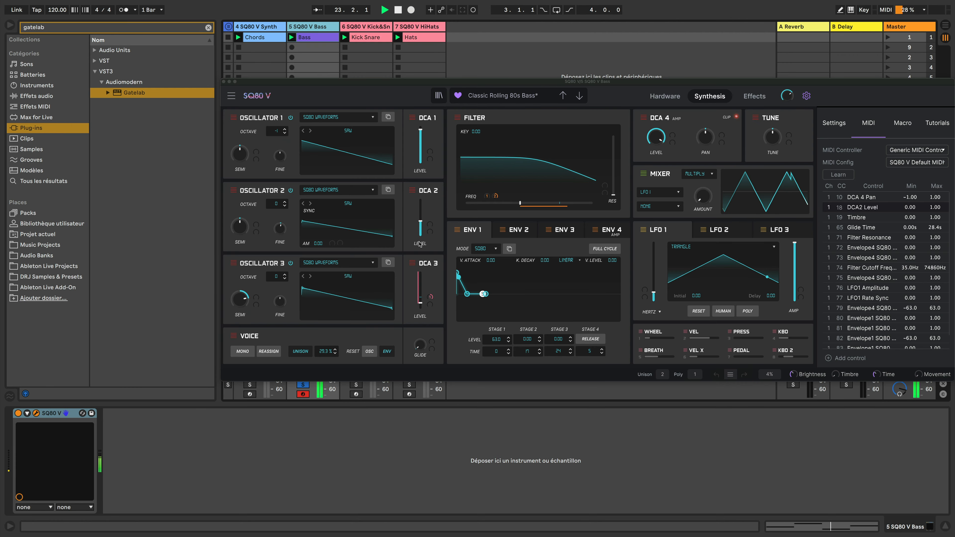
pyautogui.moveTo(420, 221); pyautogui.dragTo(420, 215)
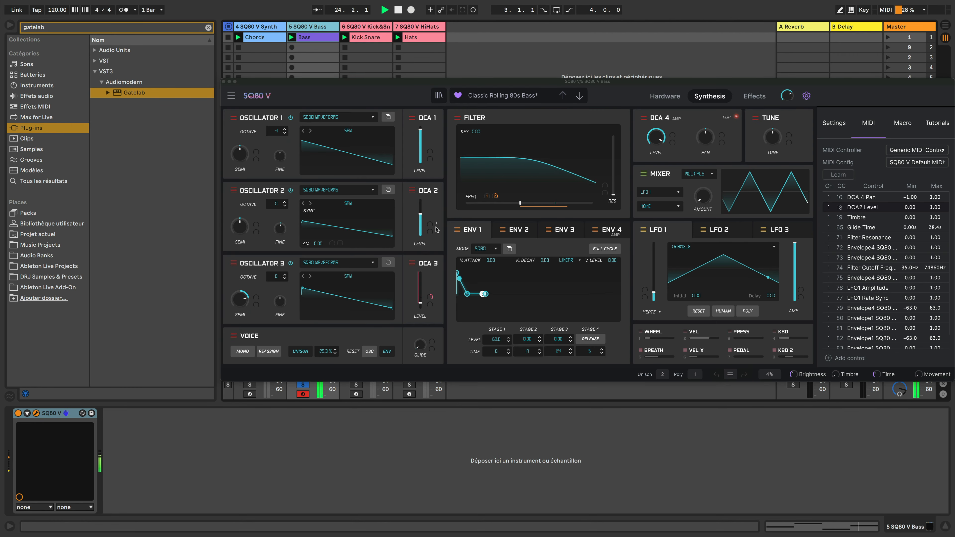
pyautogui.moveTo(420, 215); pyautogui.dragTo(429, 225)
pyautogui.press('space')
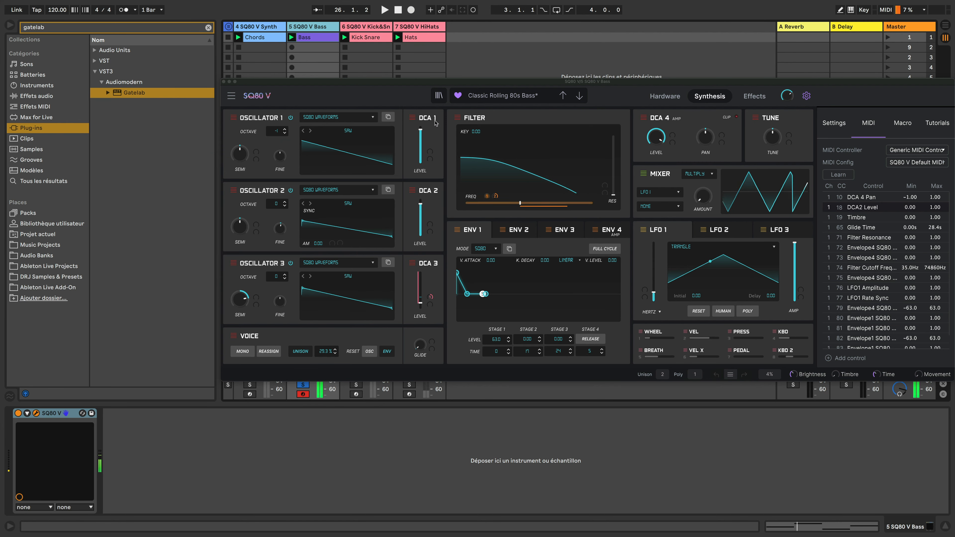
# Close the SQ80 V window, review the MIDI Channel Out settings of the SQ80 V Synth track's Gatelab, and close its window.
pyautogui.click(224, 82)
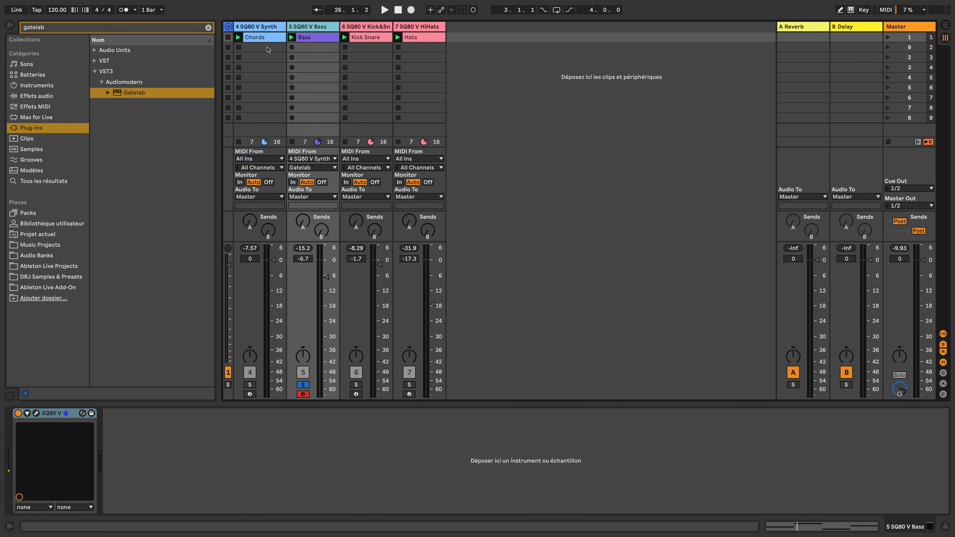
pyautogui.moveTo(220, 57); pyautogui.dragTo(258, 30)
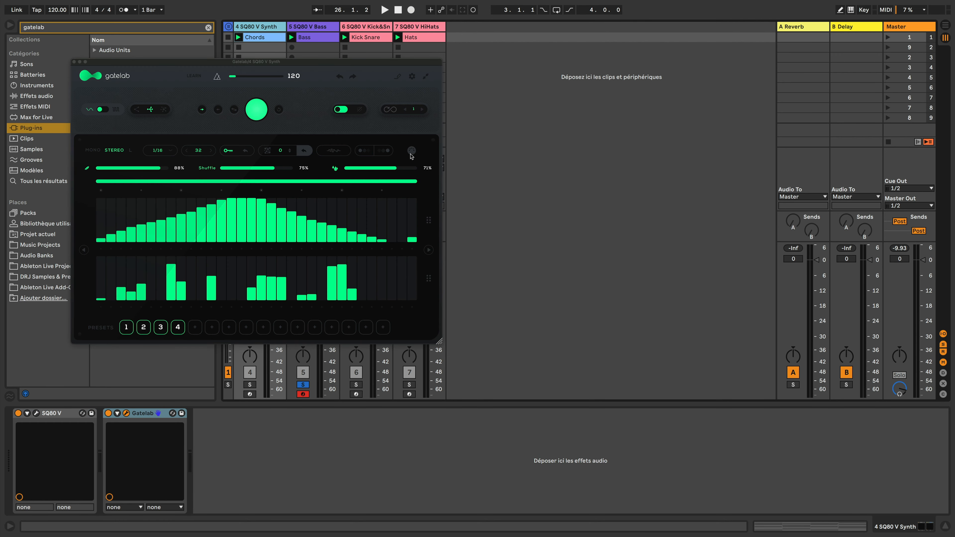
pyautogui.click(411, 152)
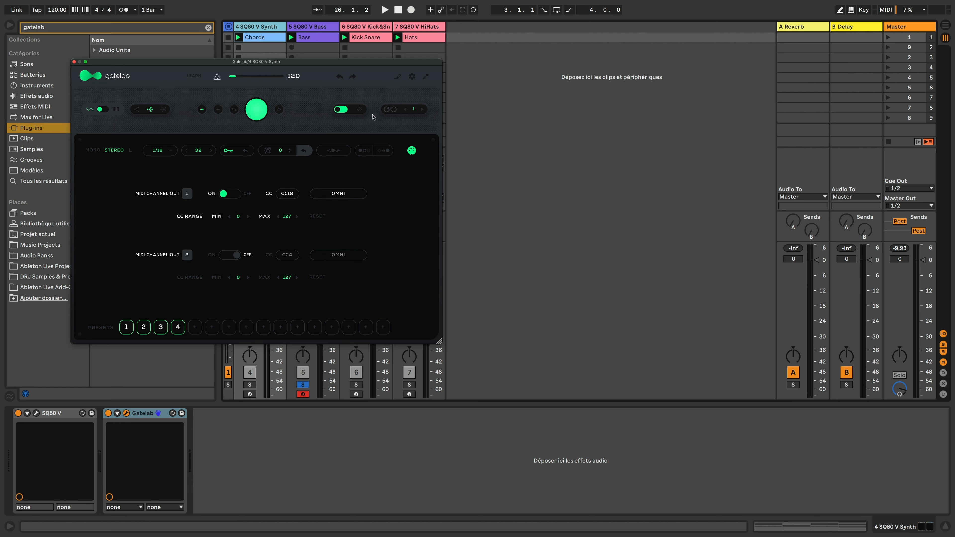
pyautogui.click(412, 151)
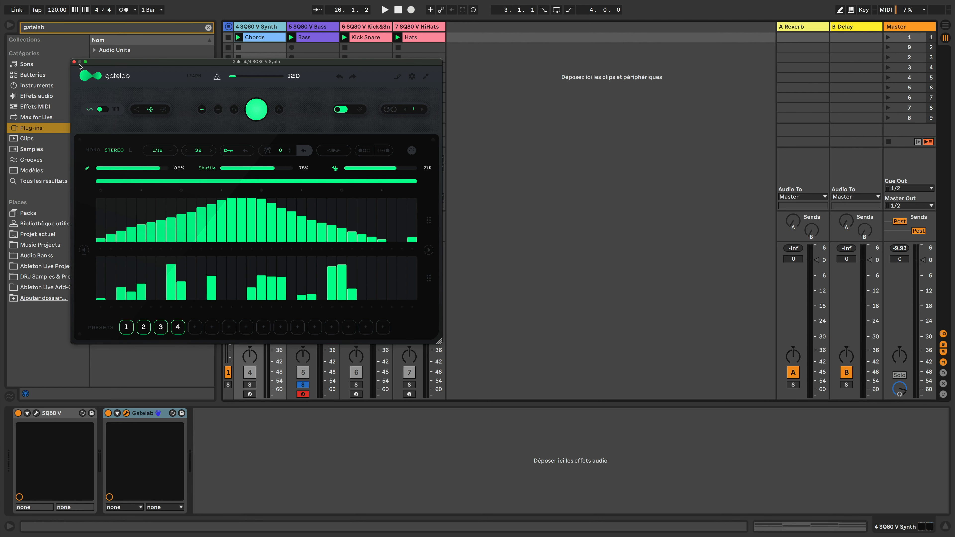
pyautogui.click(74, 62)
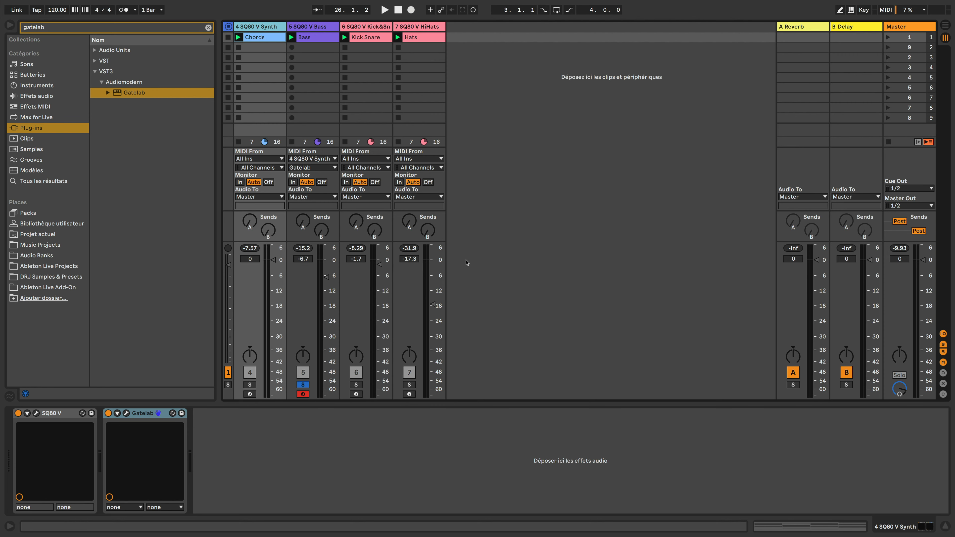
# Reopen and enlarge the Gatelab window on the SQ80 V Synth track, and undo and redo the last step-pattern change.
pyautogui.click(126, 413)
pyautogui.moveTo(316, 63); pyautogui.dragTo(468, 49)
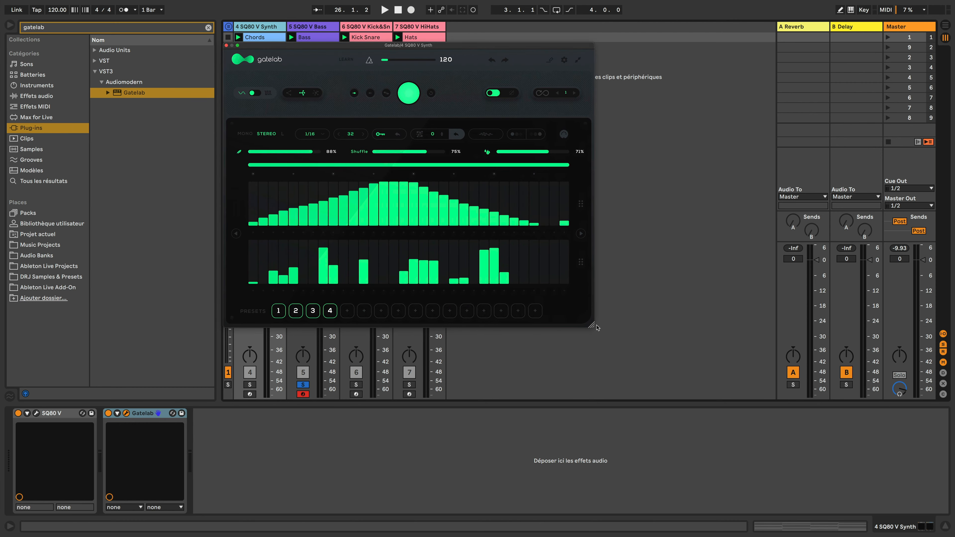
pyautogui.moveTo(597, 326); pyautogui.dragTo(875, 446)
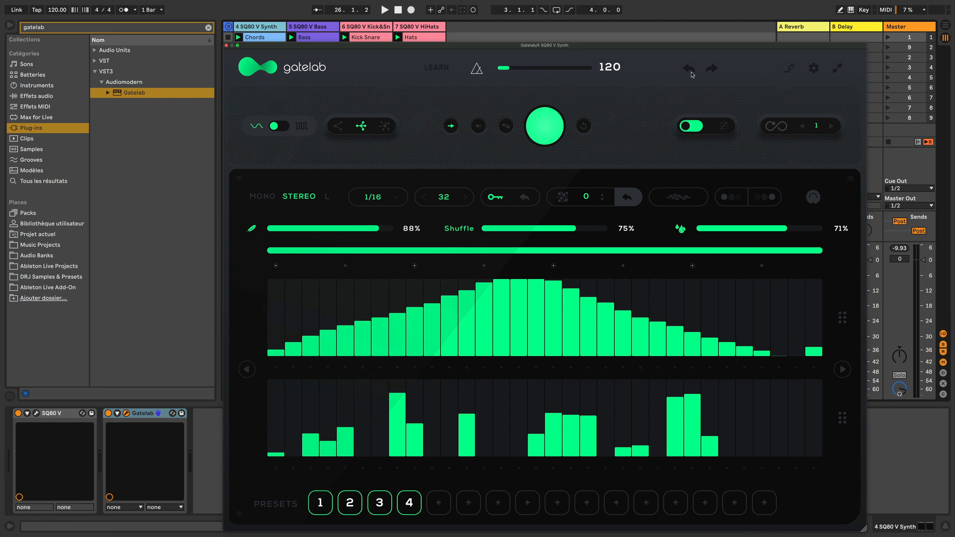
pyautogui.click(689, 69)
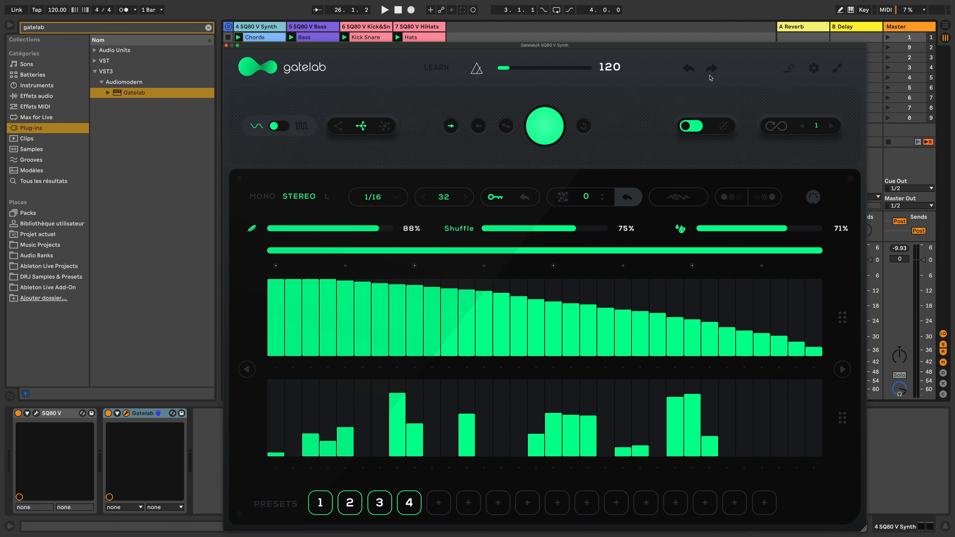
pyautogui.click(711, 70)
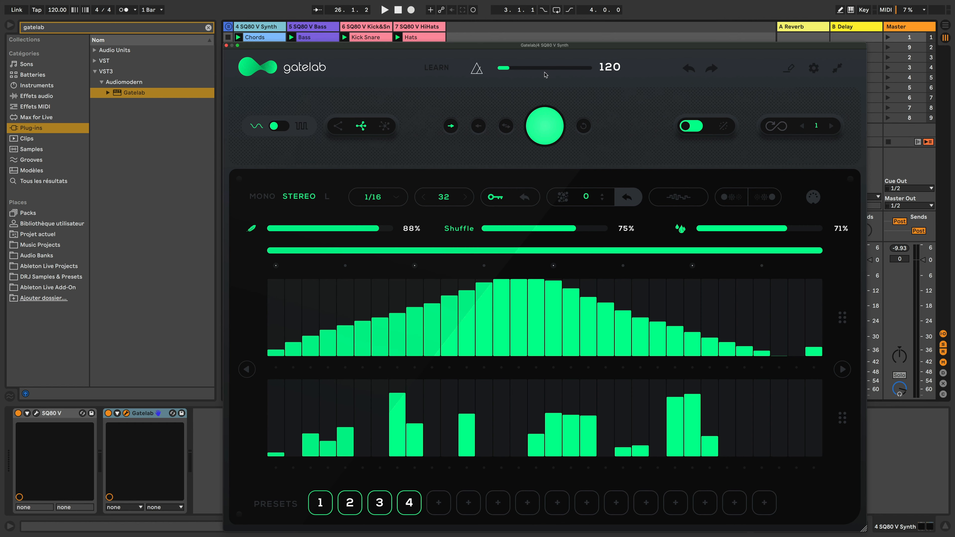
# Rename the Gatelab preset Quick_Preset_1 as drj1 and delete Quick_Preset_4.
pyautogui.click(790, 70)
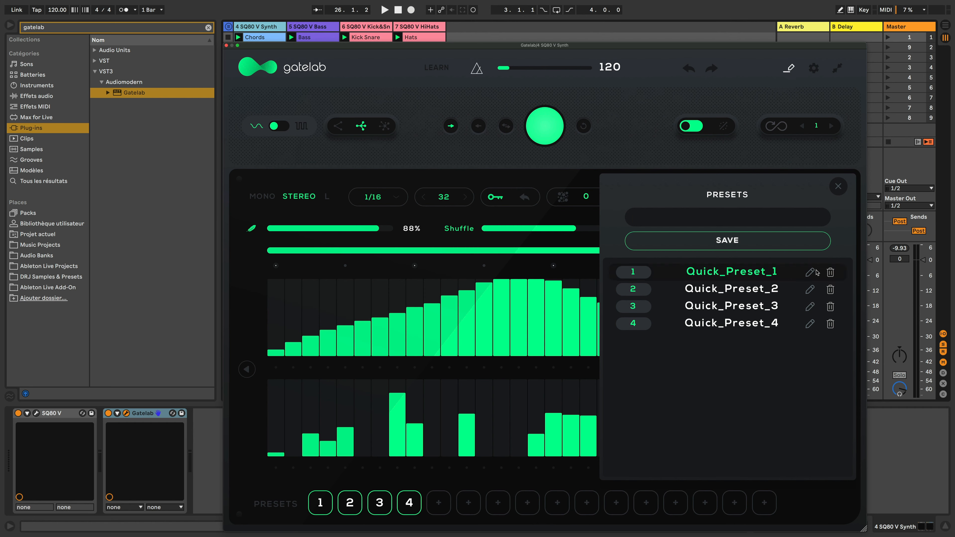
pyautogui.click(809, 273)
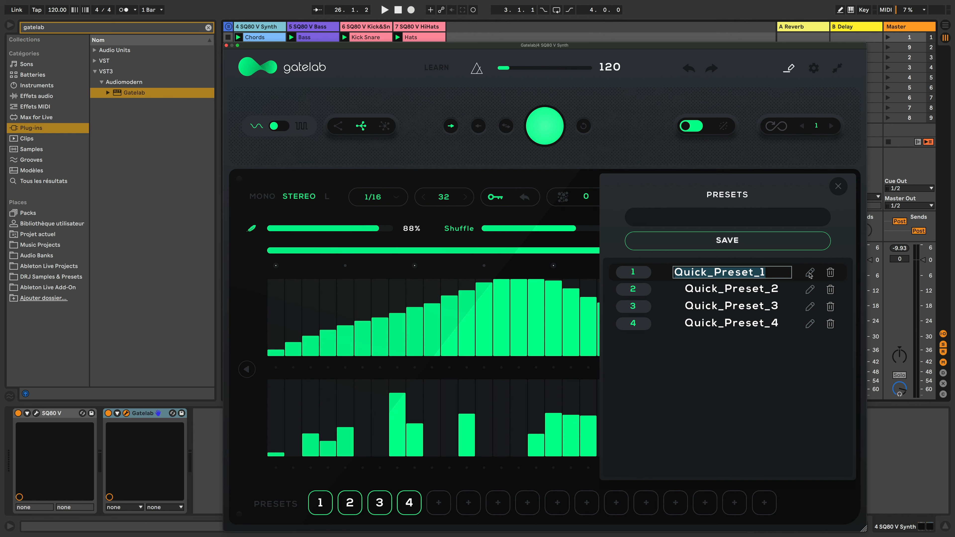
pyautogui.write('drjl')
pyautogui.press('Return')
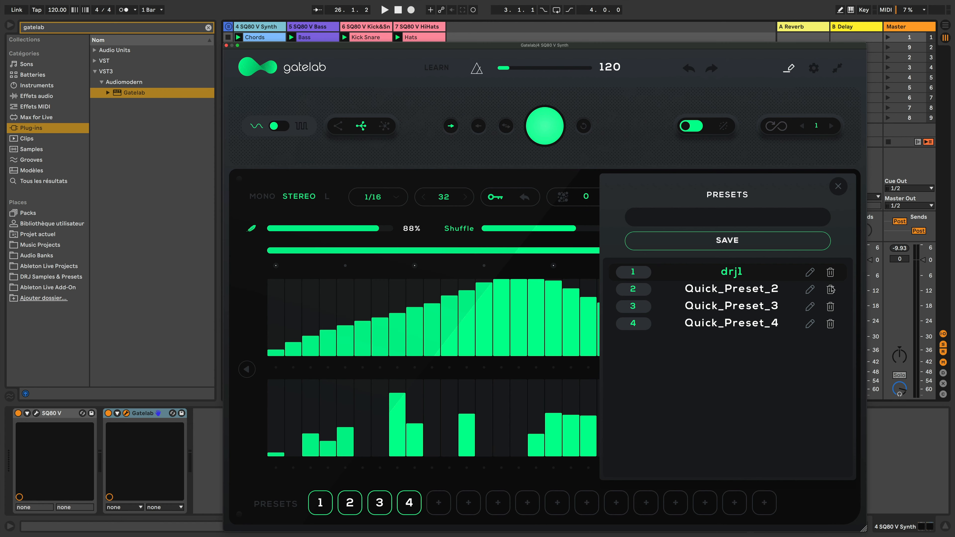
pyautogui.click(830, 324)
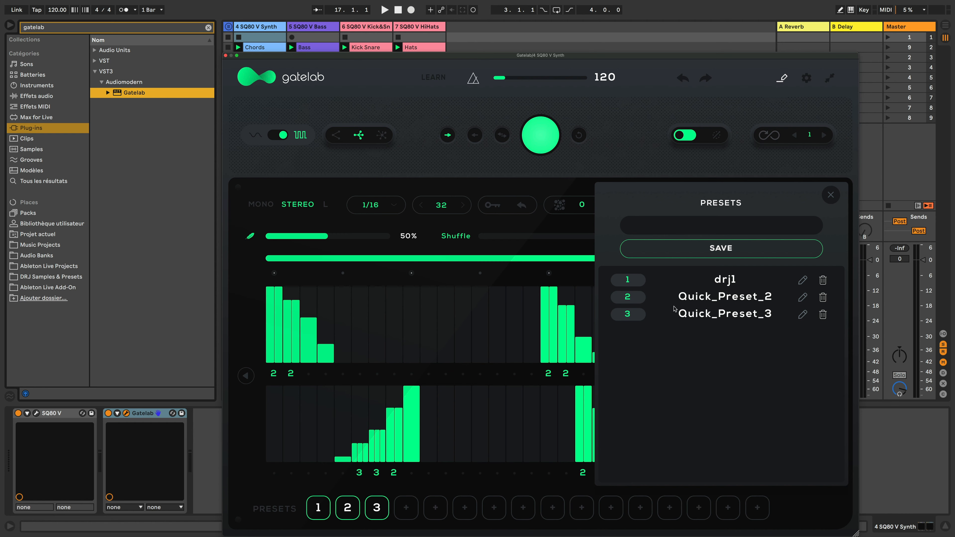
# View the slot choices for preset drj1, and save the current pattern as a new preset named "drj test".
pyautogui.click(633, 281)
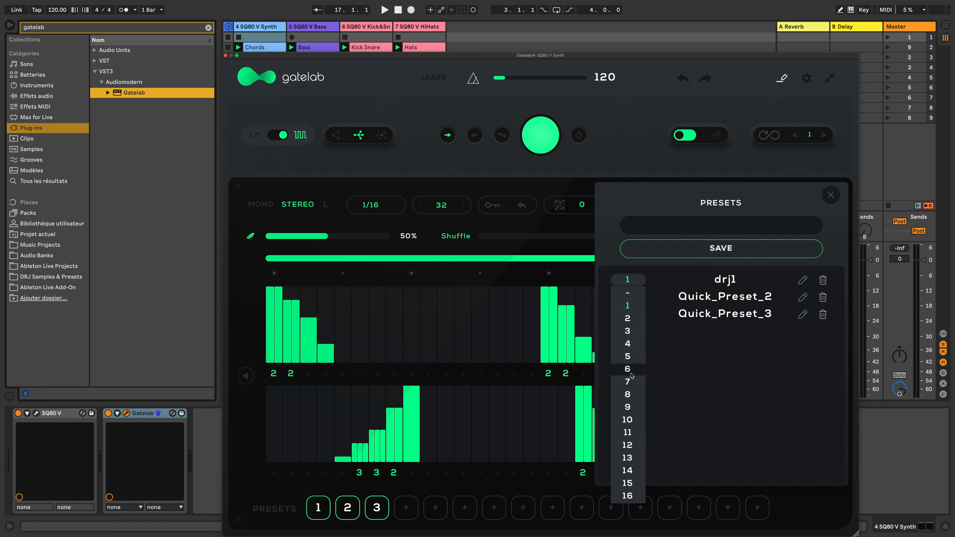
pyautogui.click(682, 356)
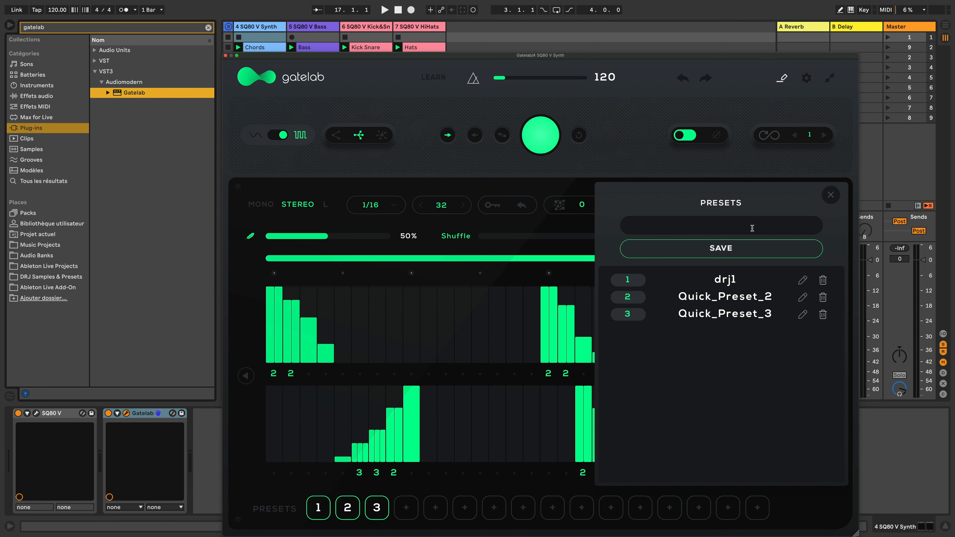
pyautogui.write('drj test')
pyautogui.click(741, 254)
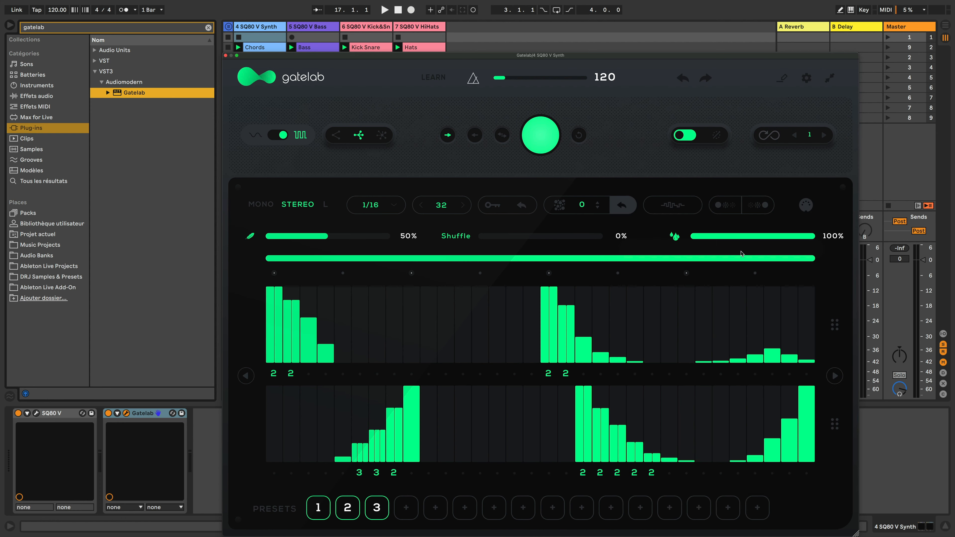
# View the slot choices for the drj test preset, delete that preset and close the preset list.
pyautogui.click(783, 79)
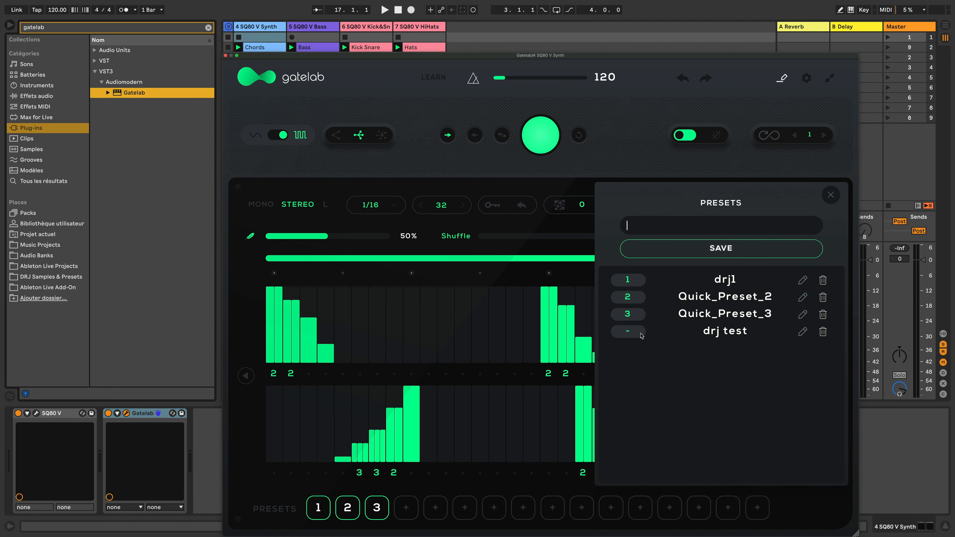
pyautogui.click(641, 333)
pyautogui.click(682, 377)
pyautogui.click(822, 332)
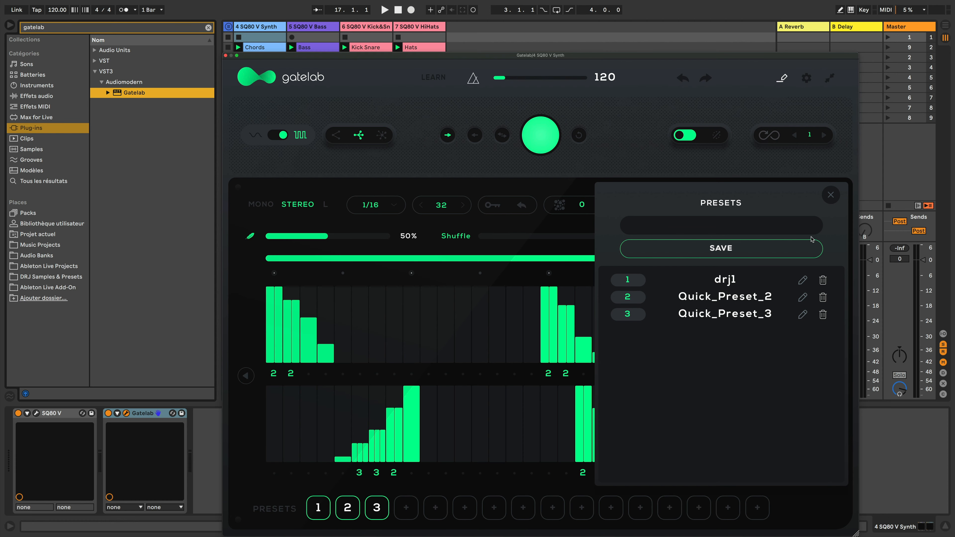
pyautogui.click(830, 195)
# Look through Gatelab's MIDI CC settings, including the parameter list and the CC choices for Global_Dice, and close them.
pyautogui.click(806, 78)
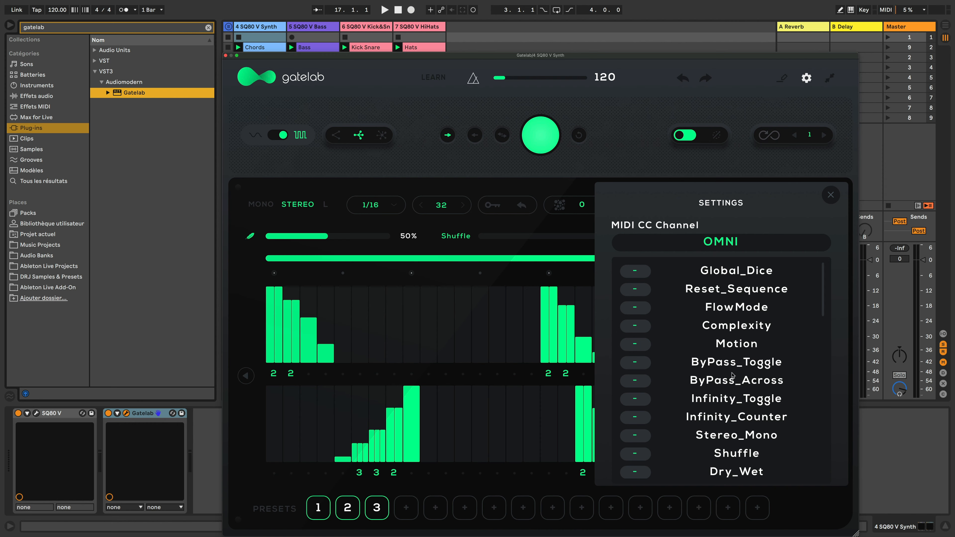
pyautogui.scroll(-10, 743, 367)
pyautogui.scroll(-2, 742, 367)
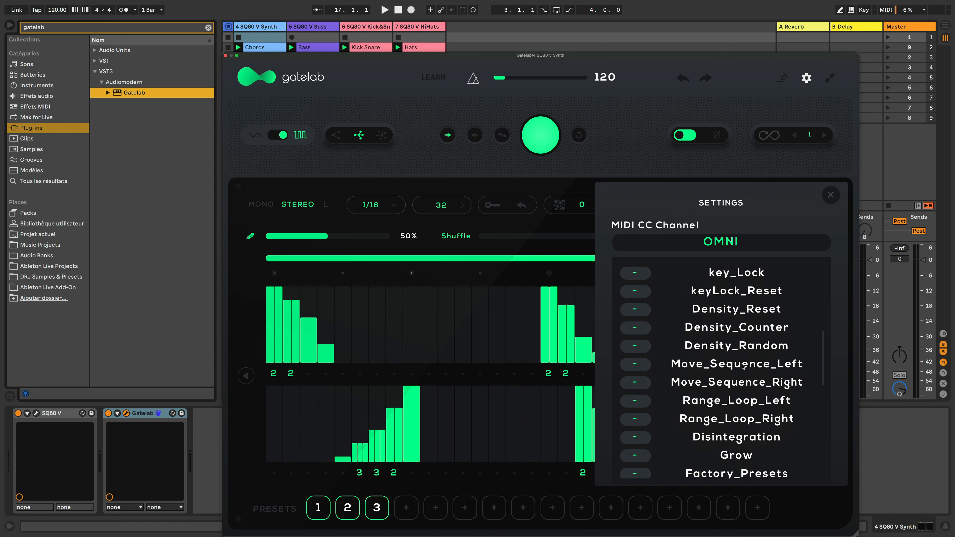
pyautogui.scroll(12, 743, 365)
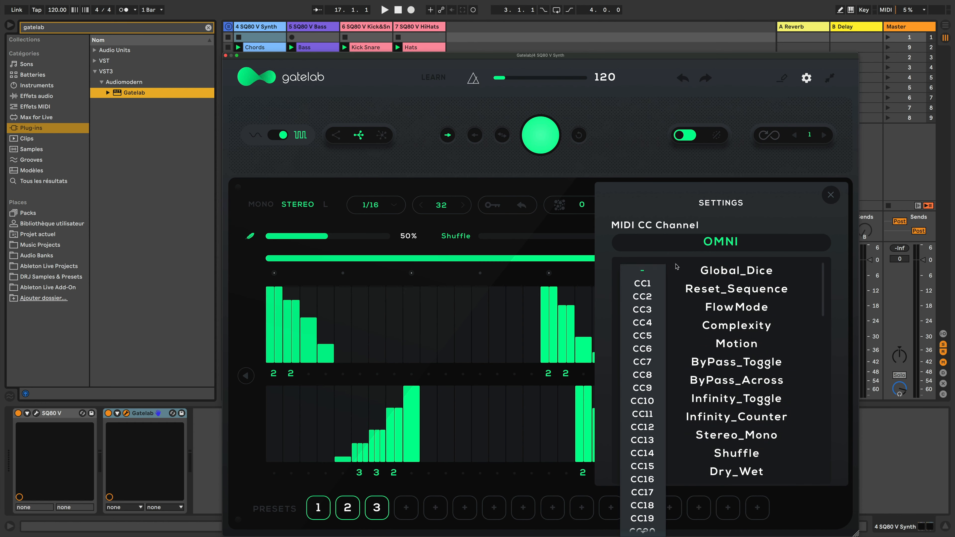
pyautogui.click(749, 220)
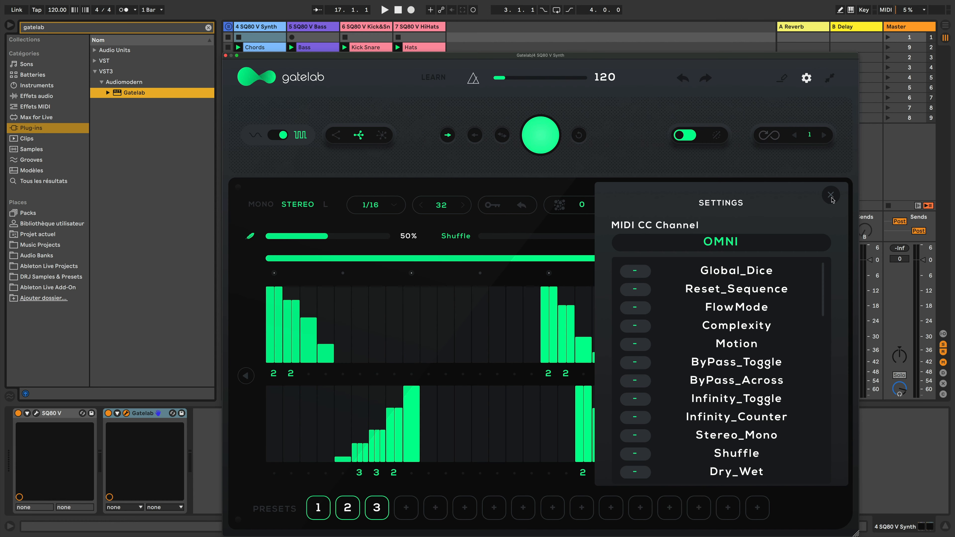
pyautogui.click(831, 197)
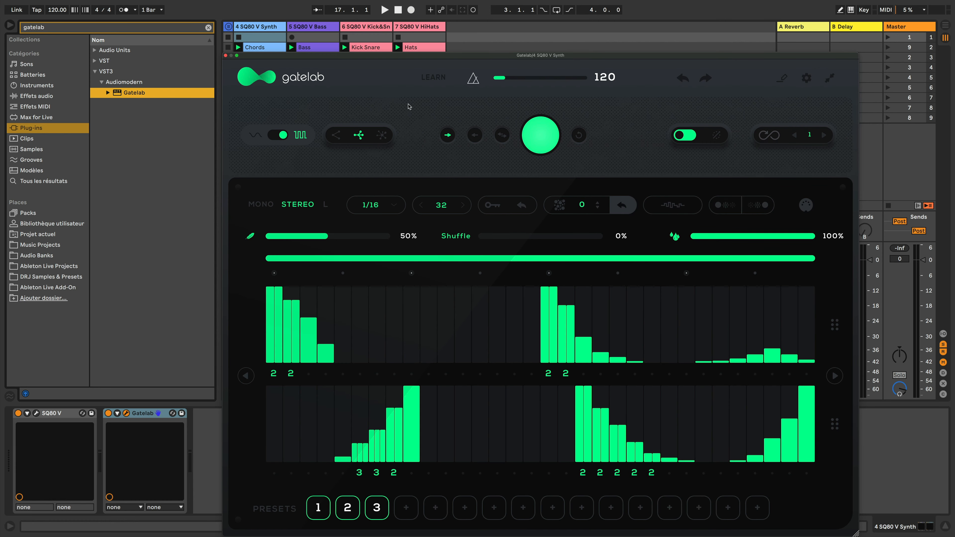
# Turn Gatelab's MIDI Learn mode on and off again, and shrink the plug-in window.
pyautogui.click(433, 78)
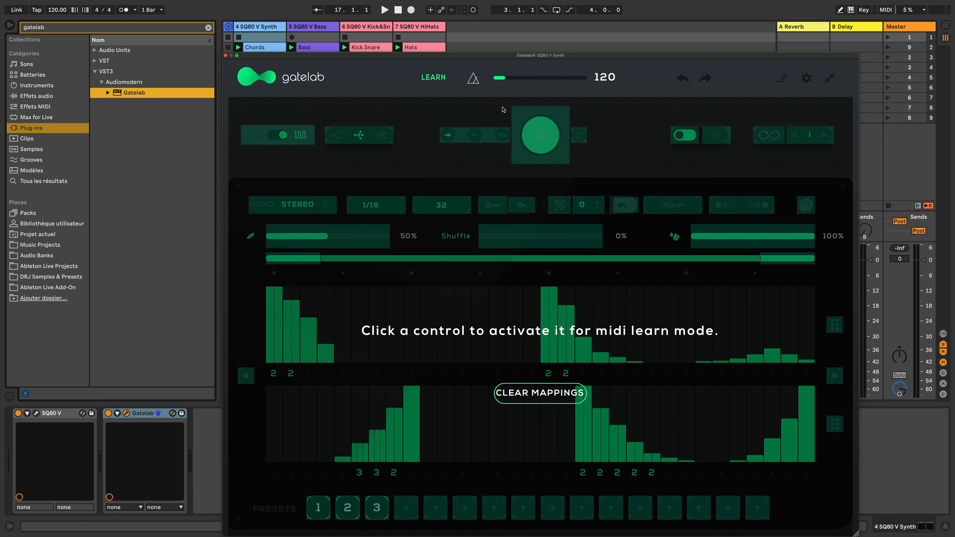
pyautogui.click(436, 78)
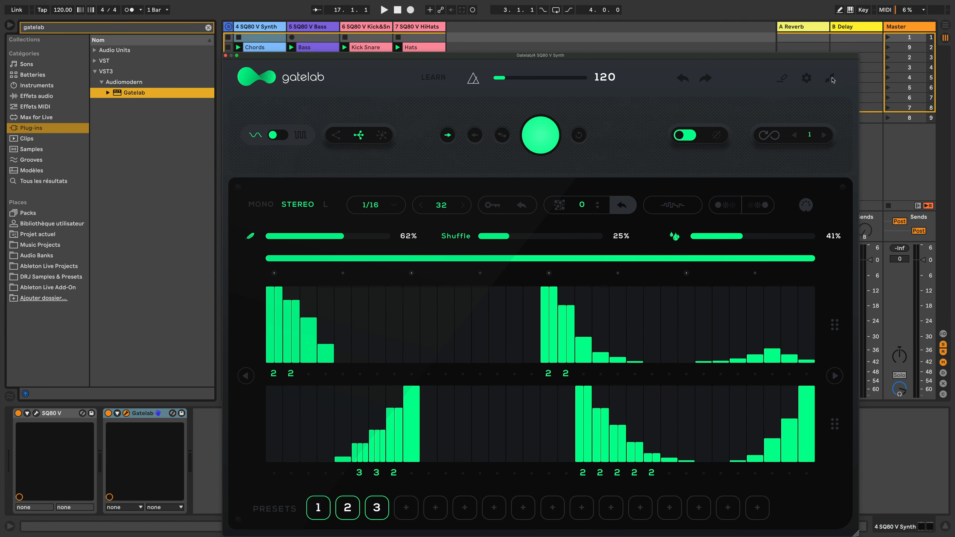
pyautogui.click(830, 79)
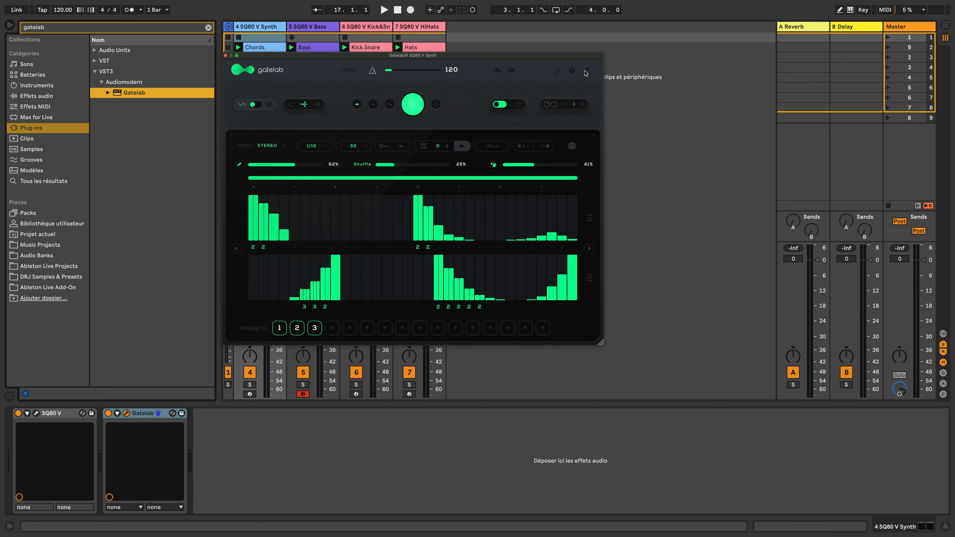
# Shrink the Gatelab plug-in window one size, restore it, and enlarge it freely from its corner.
pyautogui.click(586, 72)
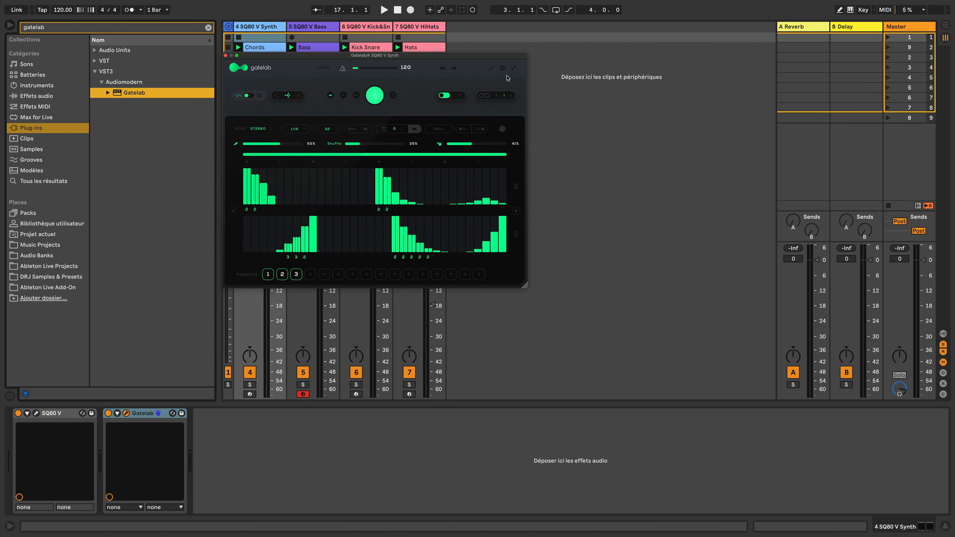
pyautogui.click(514, 69)
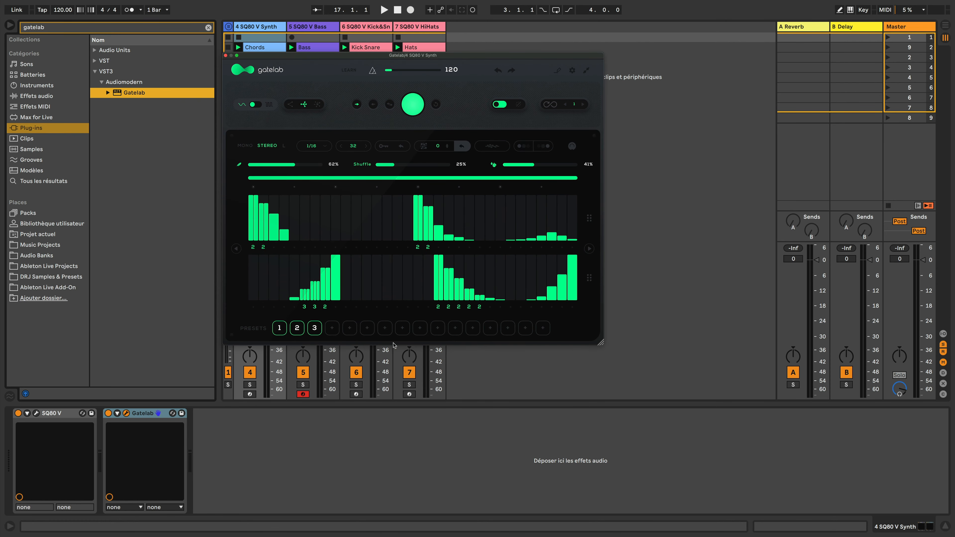
pyautogui.moveTo(600, 342); pyautogui.dragTo(695, 413)
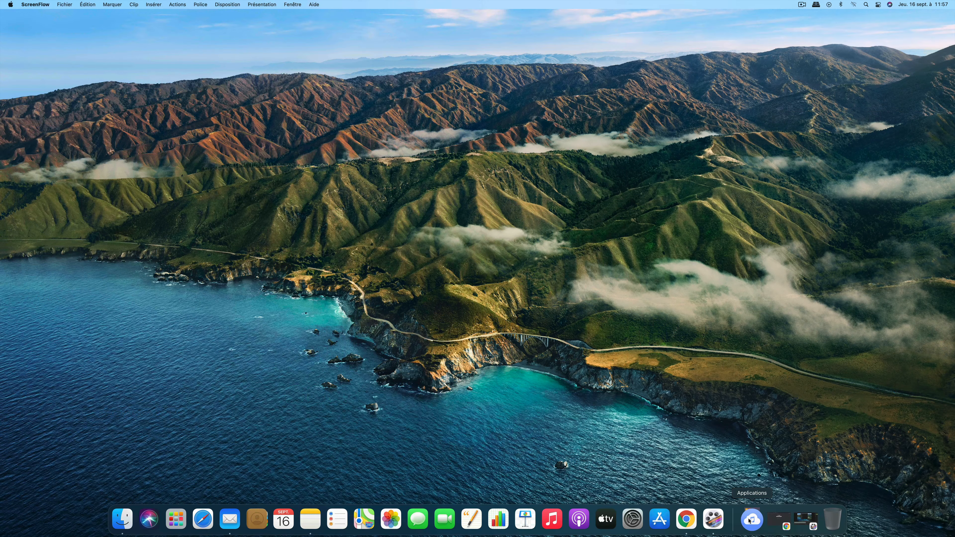
# Launch the standalone Gatelab application, open its settings, and view the MIDI Output choices without changing the selection.
pyautogui.click(749, 521)
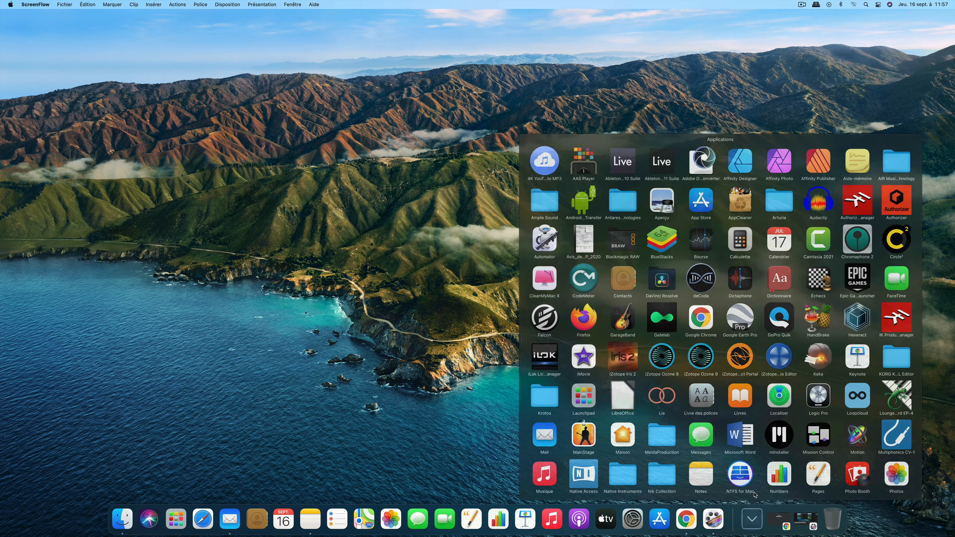
pyautogui.click(650, 297)
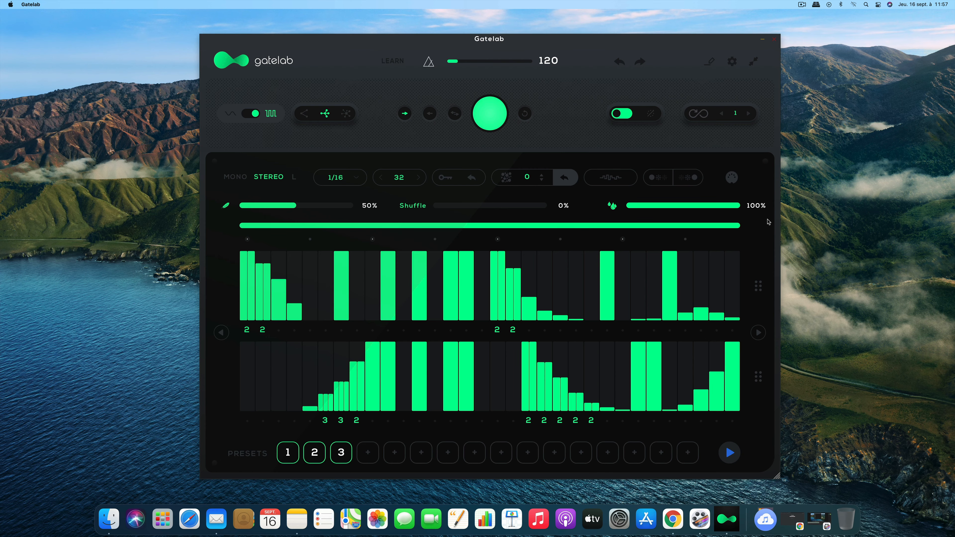
pyautogui.click(731, 62)
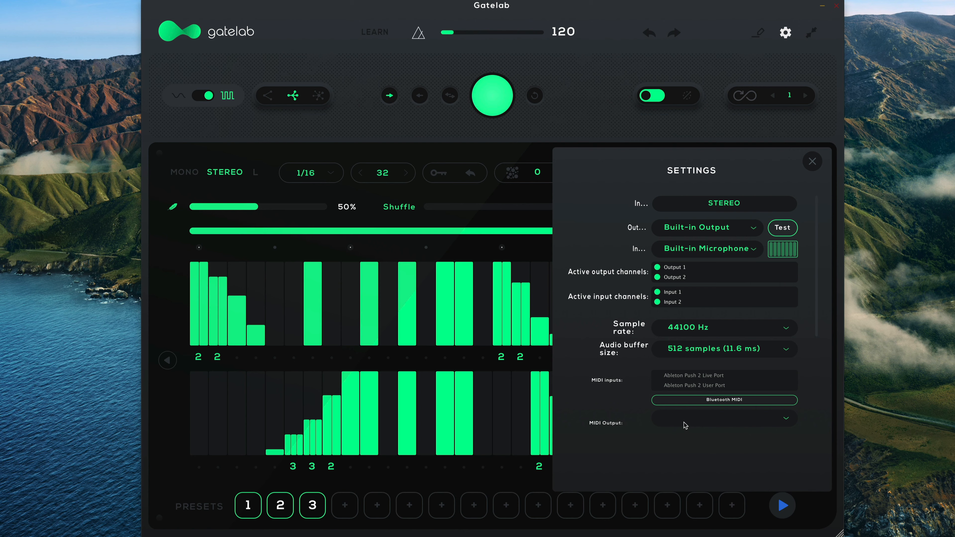
pyautogui.click(702, 420)
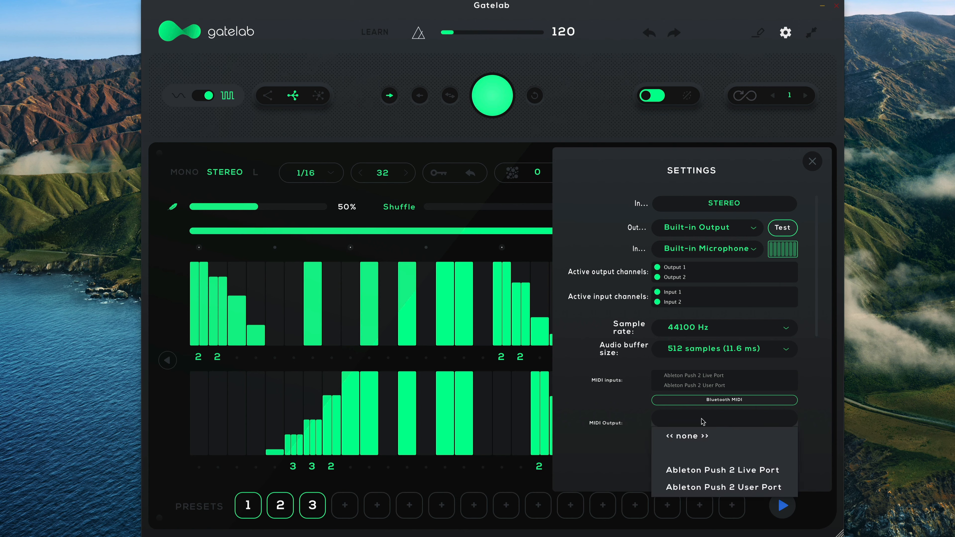
pyautogui.click(614, 455)
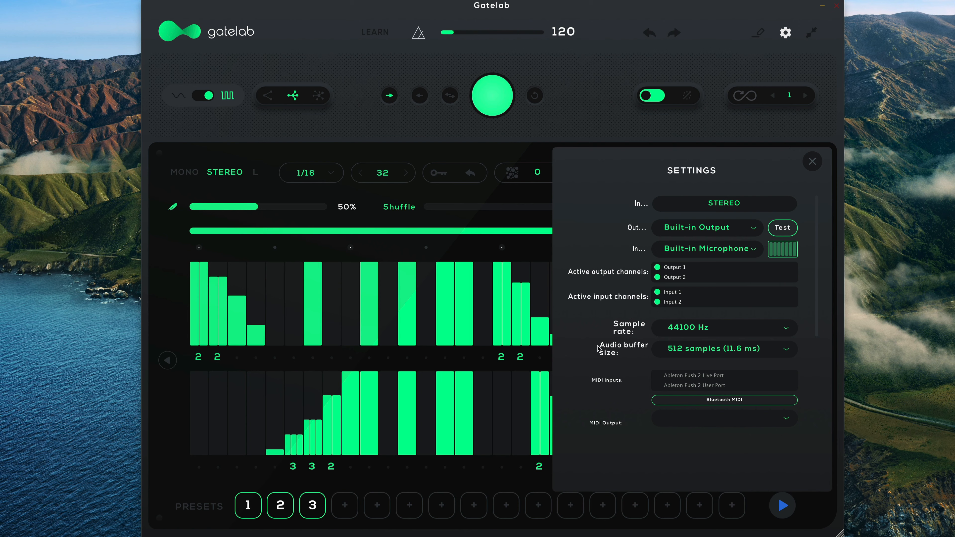